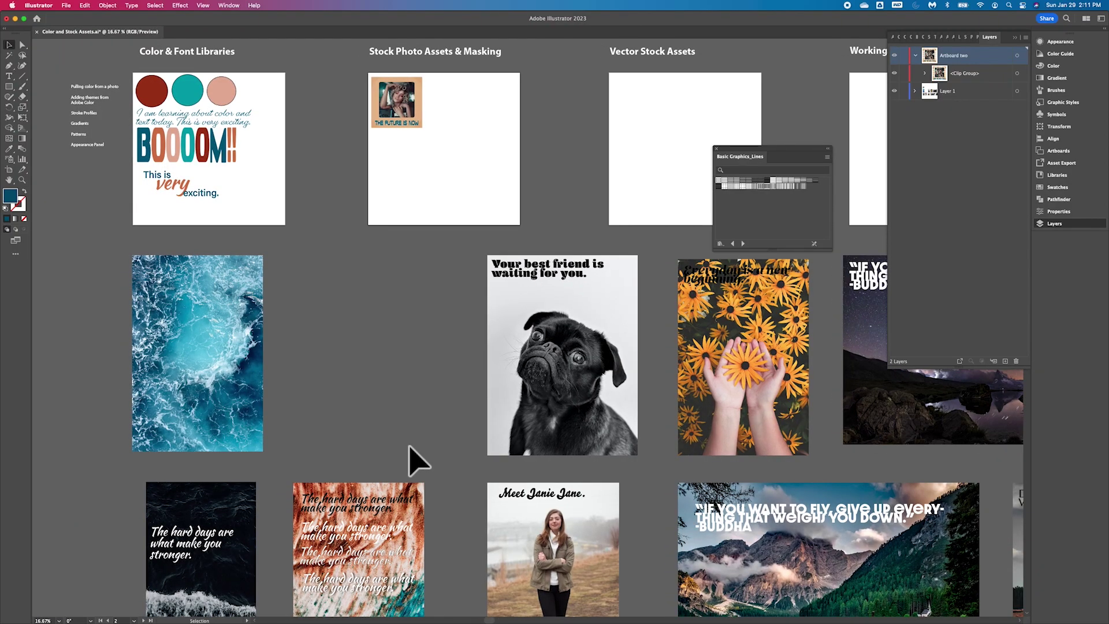
- Move the woman's photo onto the Stock Photo Assets & Masking artboard and pull the script headline off its poster
drag(609, 576, 492, 211)
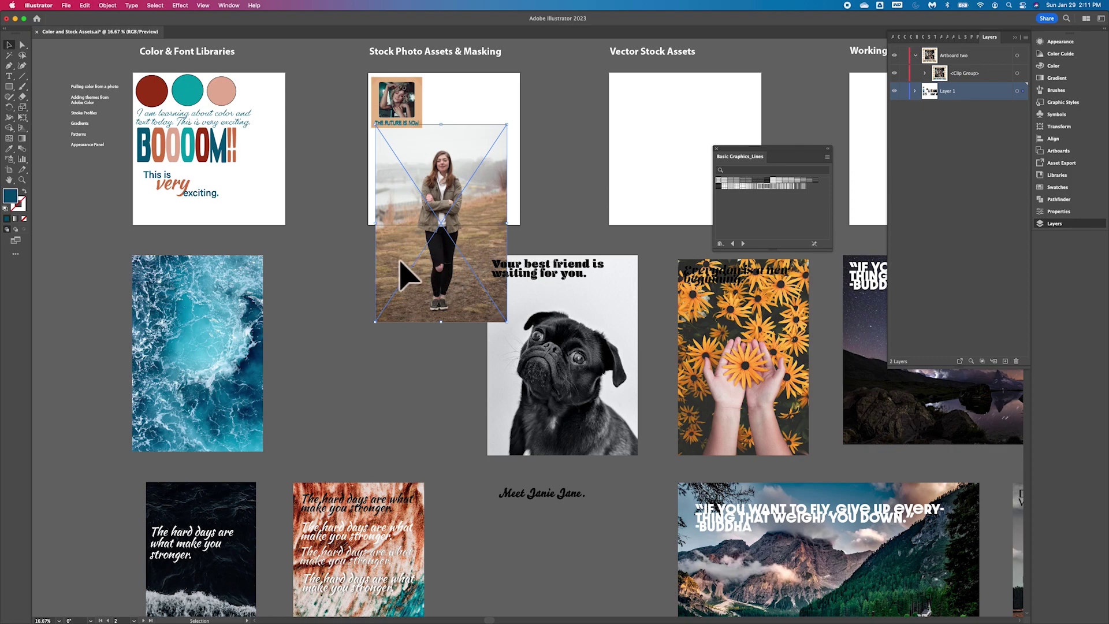
drag(404, 272, 436, 227)
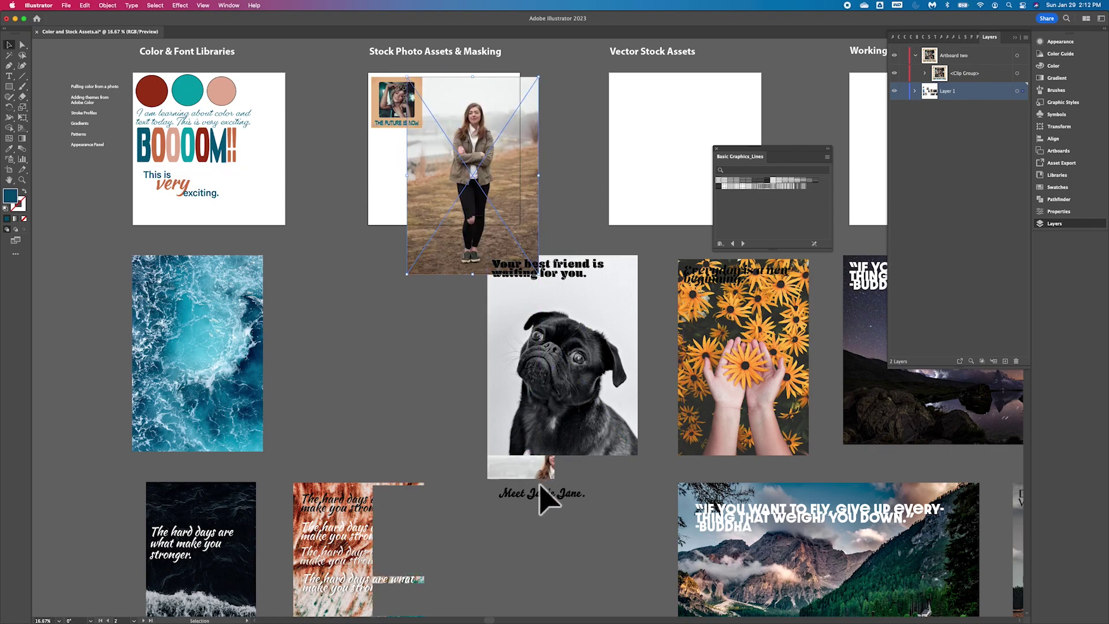
drag(549, 497, 347, 265)
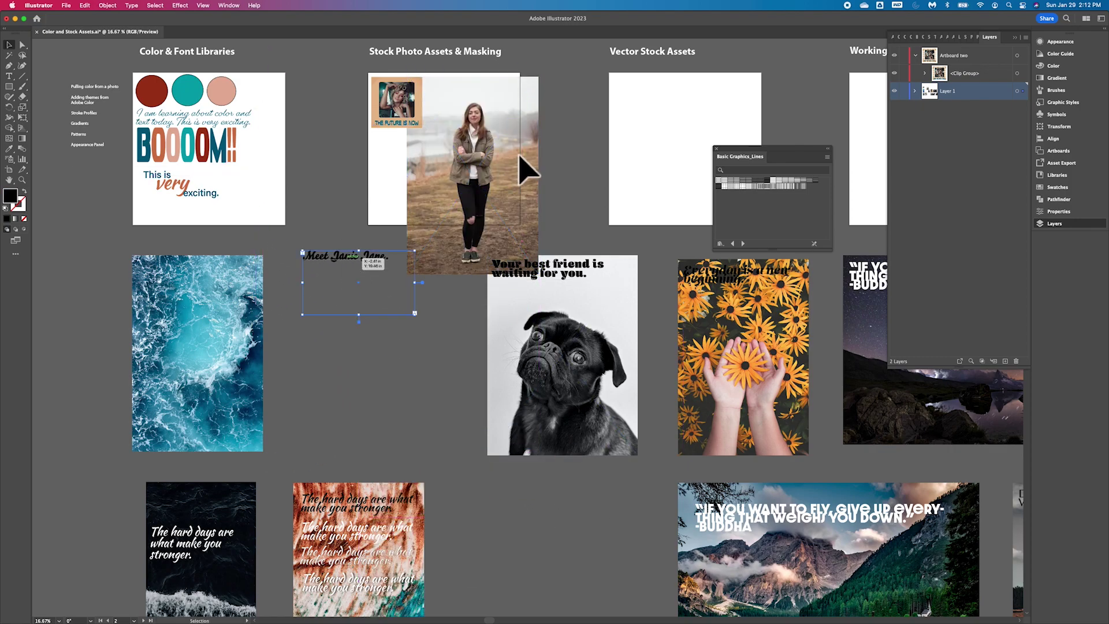
- Scale the woman's photo down and place the script headline on the Stock Photo artboard
click(510, 172)
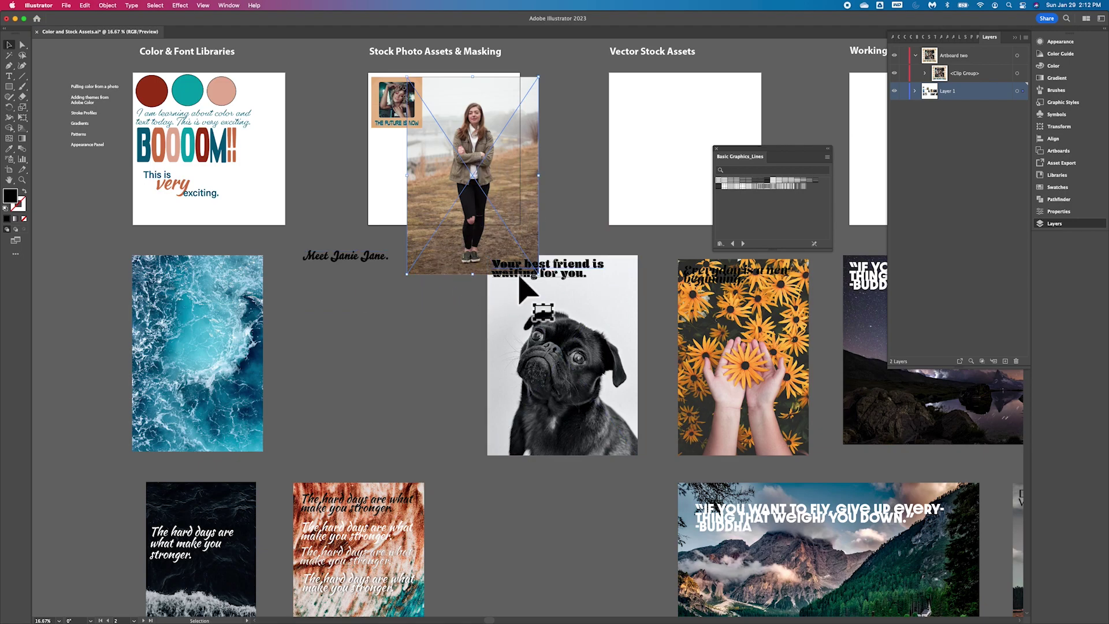
click(66, 6)
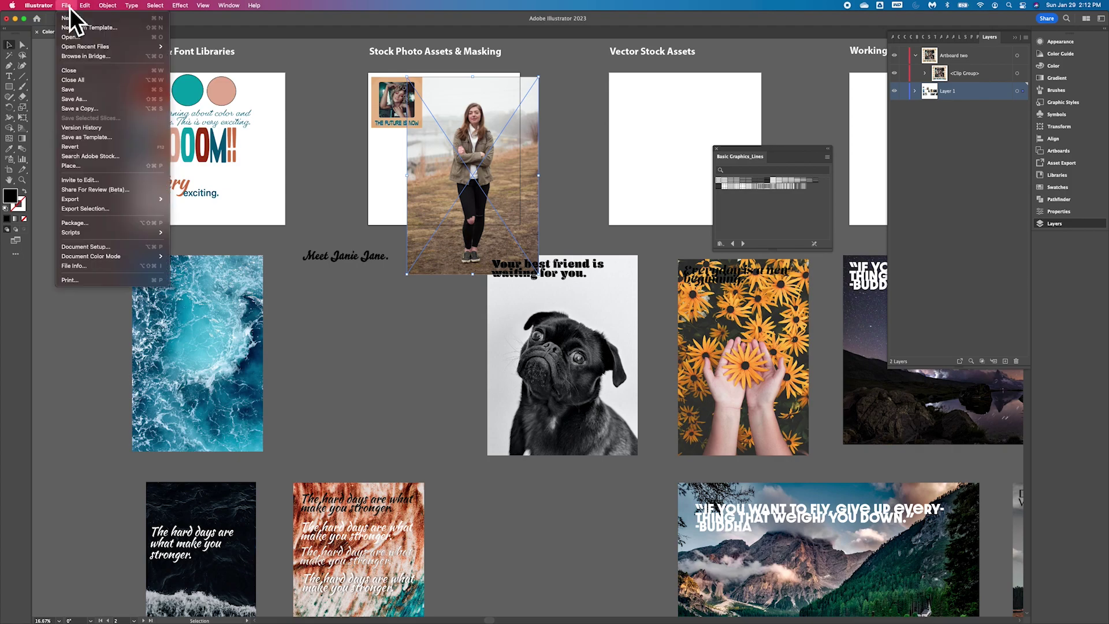
mouse_move(86, 200)
click(542, 78)
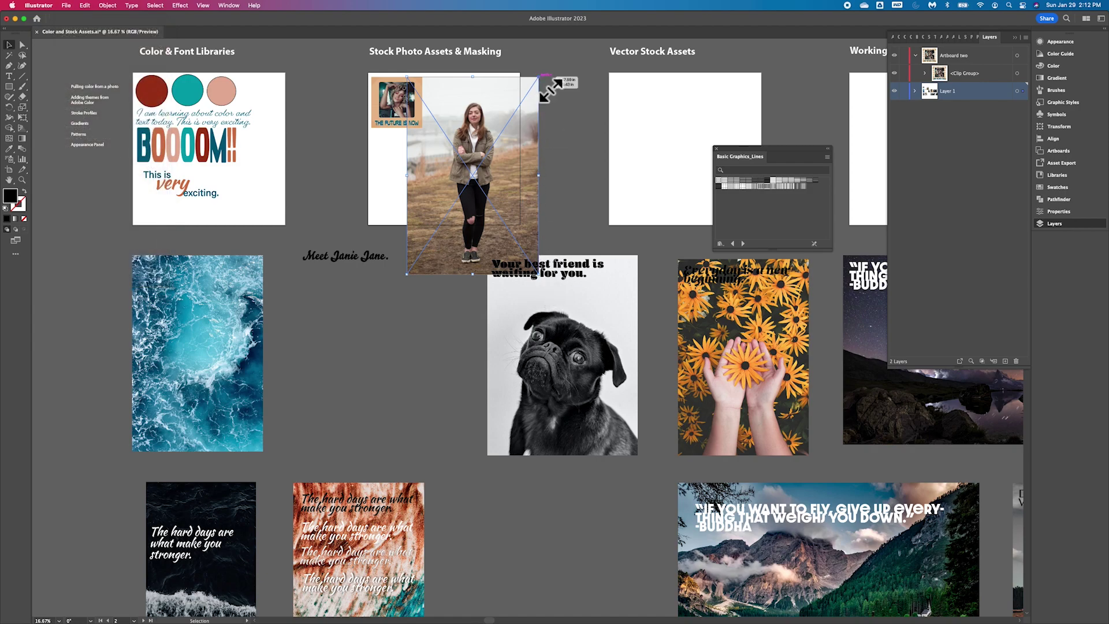
drag(550, 90, 462, 101)
drag(347, 257, 474, 96)
- At 100% zoom, move the woman's photo down so it sits centred beneath the script headline
key(super+minus)
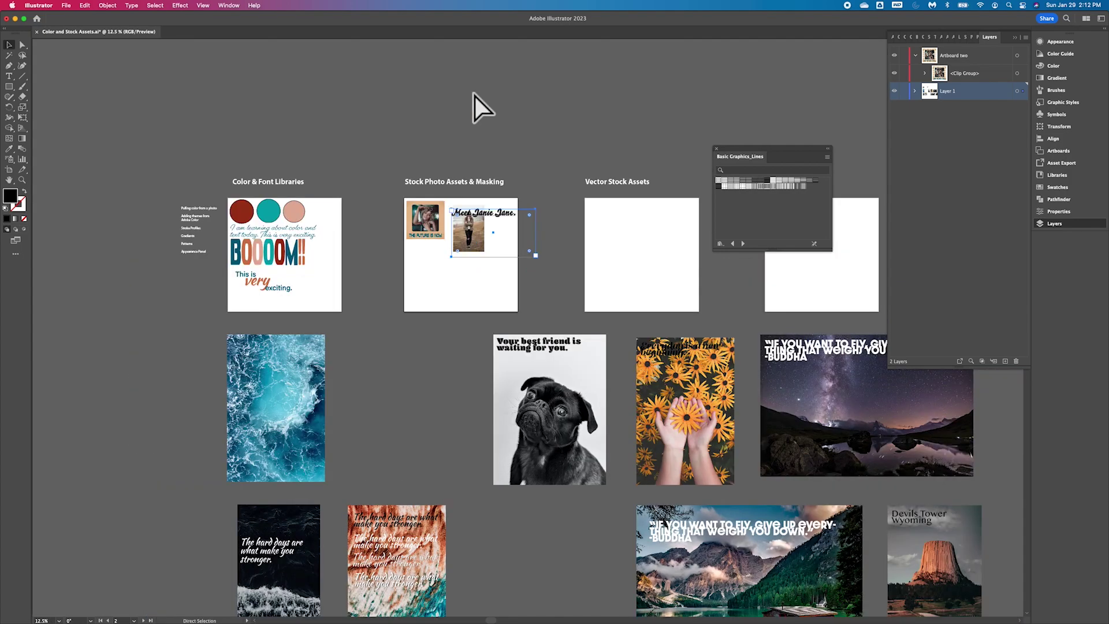
key(super+minus)
key(super+plus)
key(super+plus)
key(super+plus)
key(super+plus)
key(super+plus)
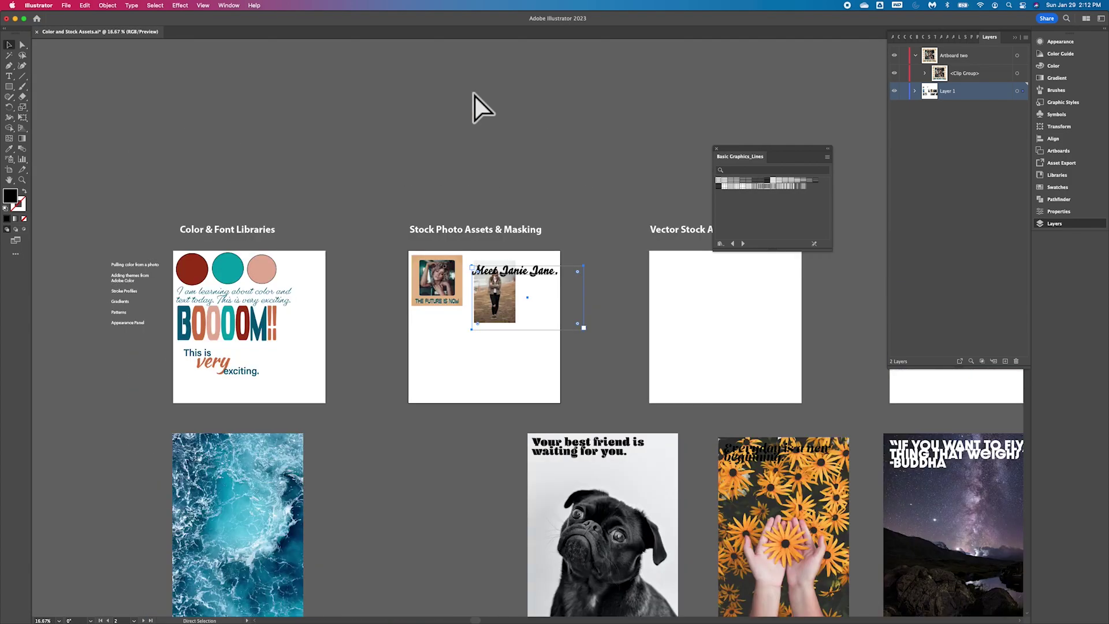
key(super+plus)
key(super+plus)
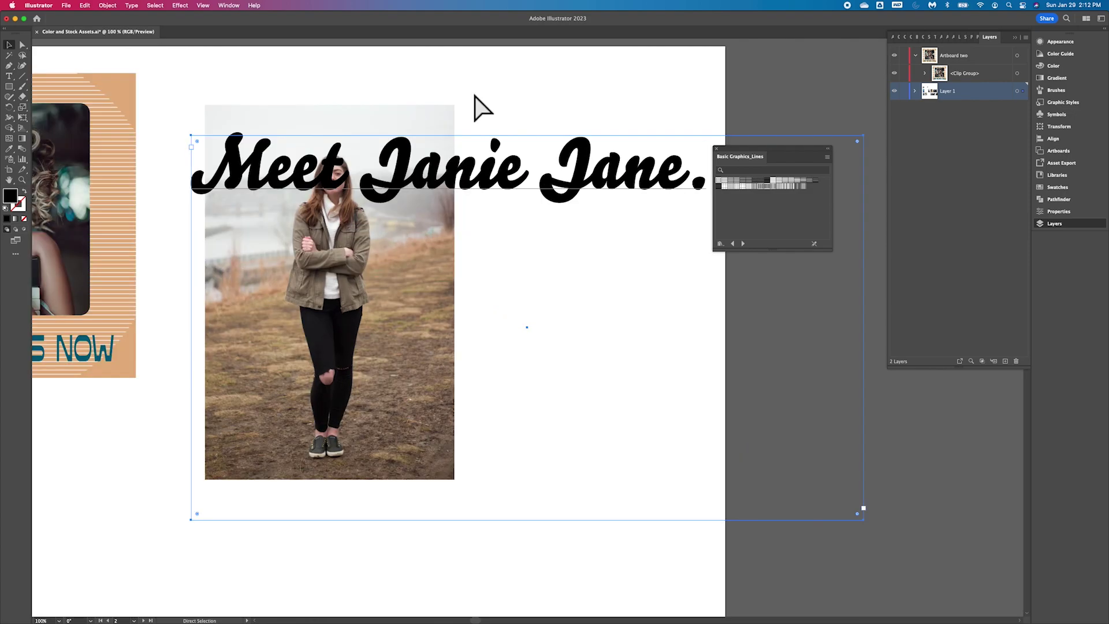
drag(355, 296, 448, 406)
scroll(704, 399, down, 2)
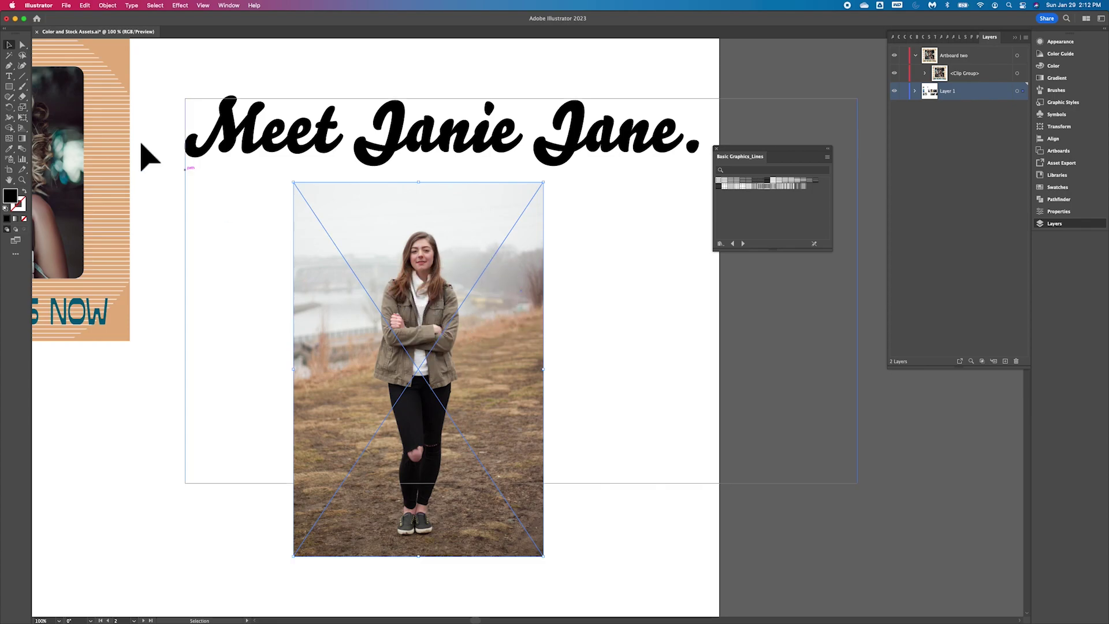
- Draw a circle over the woman's face with the Ellipse tool
click(14, 89)
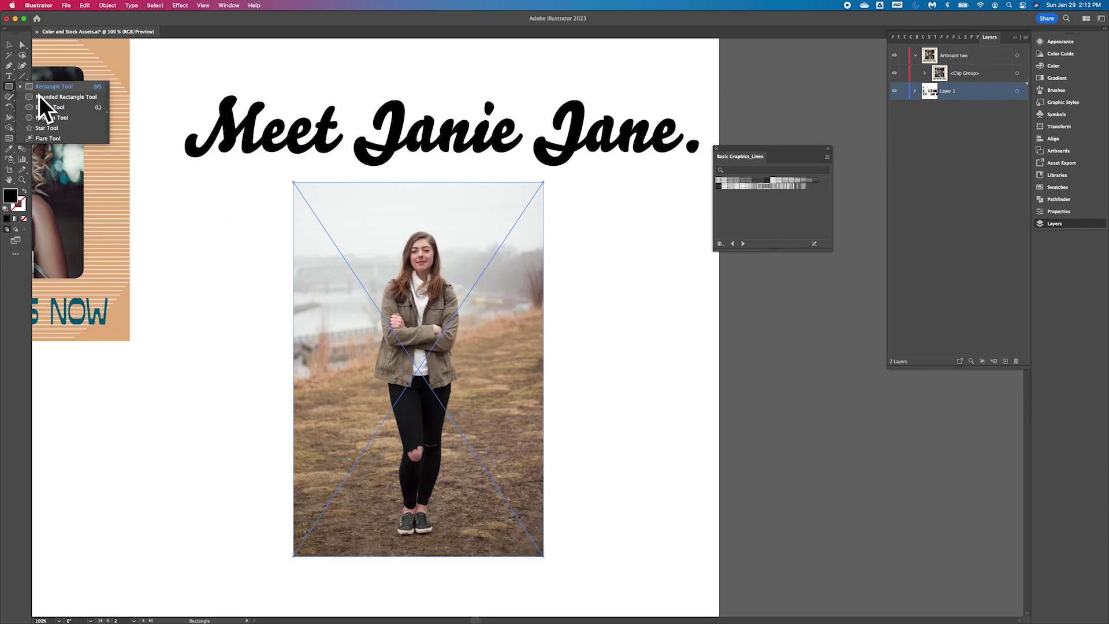
click(74, 110)
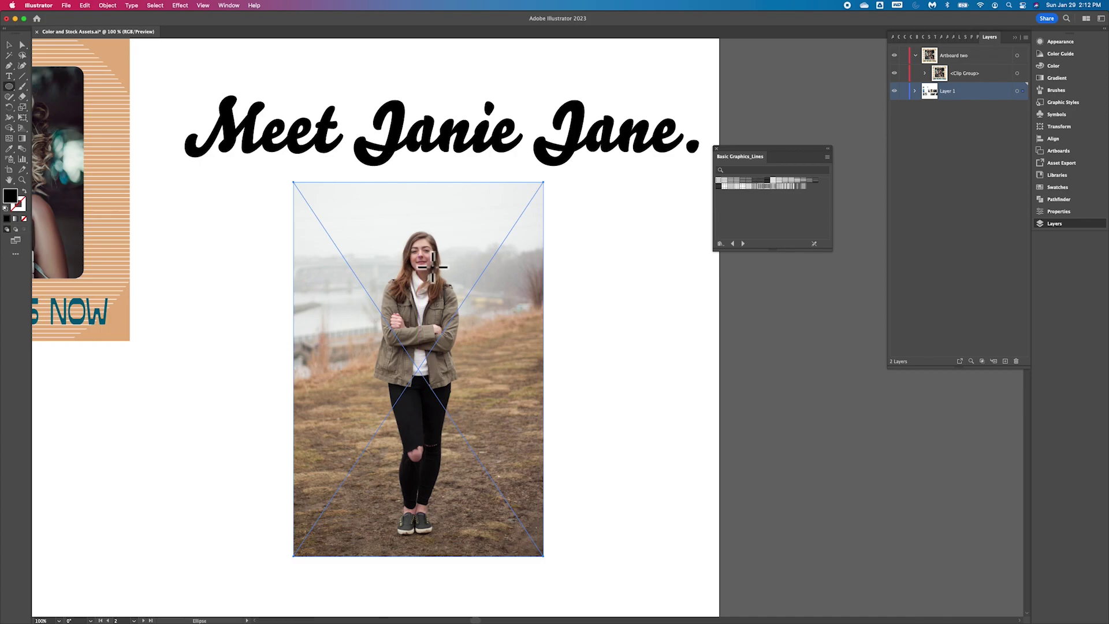
mouse_move(419, 254)
mouse_down()
mouse_move(459, 293)
mouse_move(459, 317)
mouse_move(491, 342)
mouse_up()
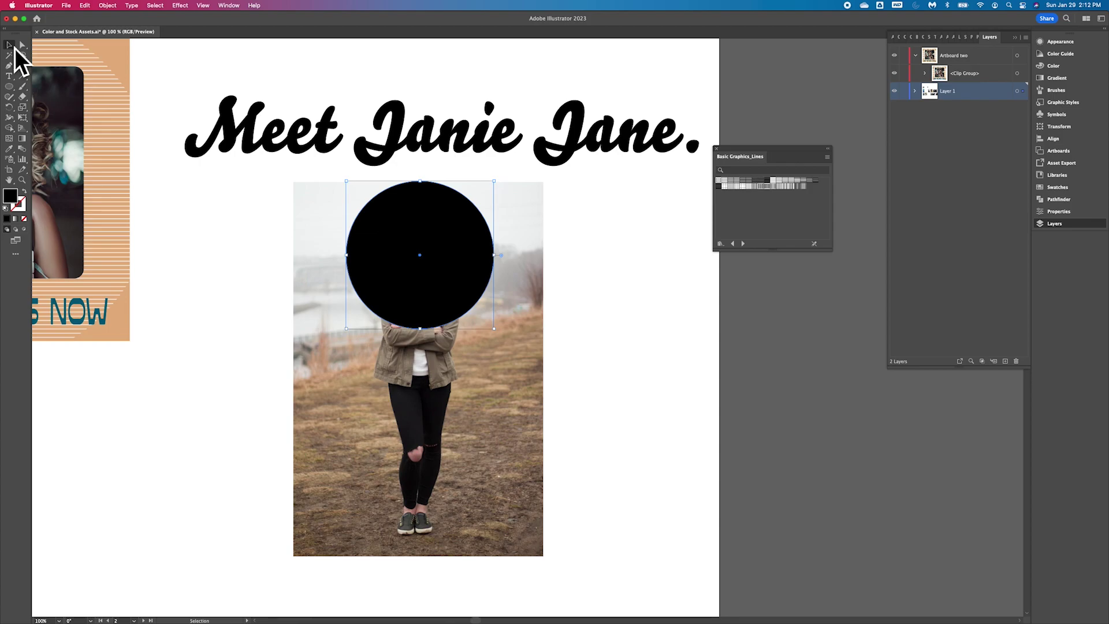
drag(457, 266, 459, 271)
shift+click(477, 188)
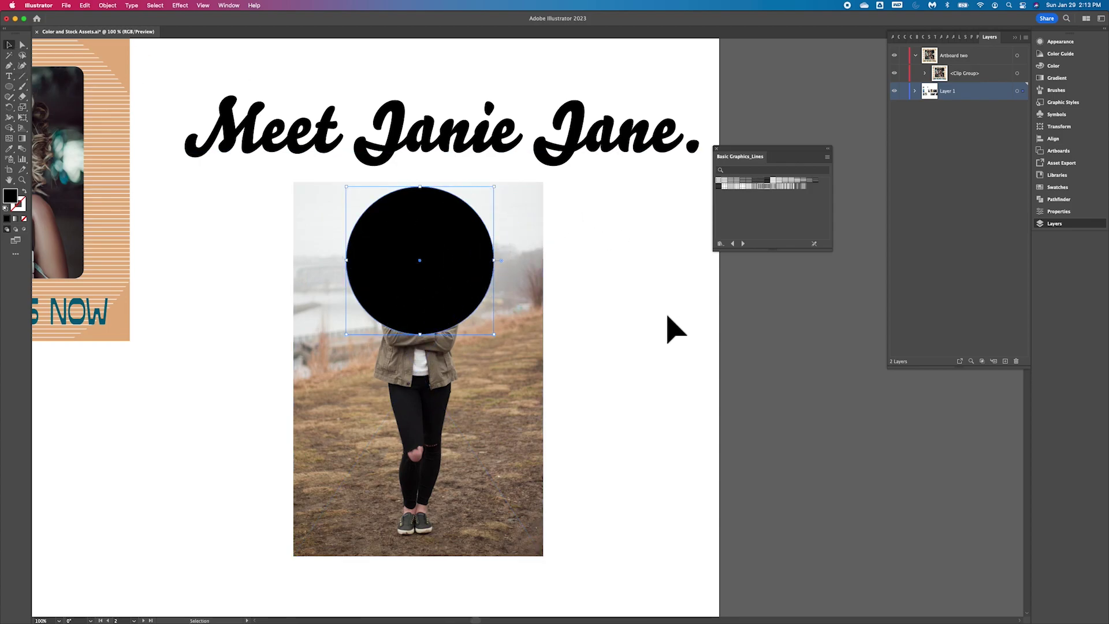
- Change the circle's black fill to a black outline and fit it around her head and shoulders
click(24, 192)
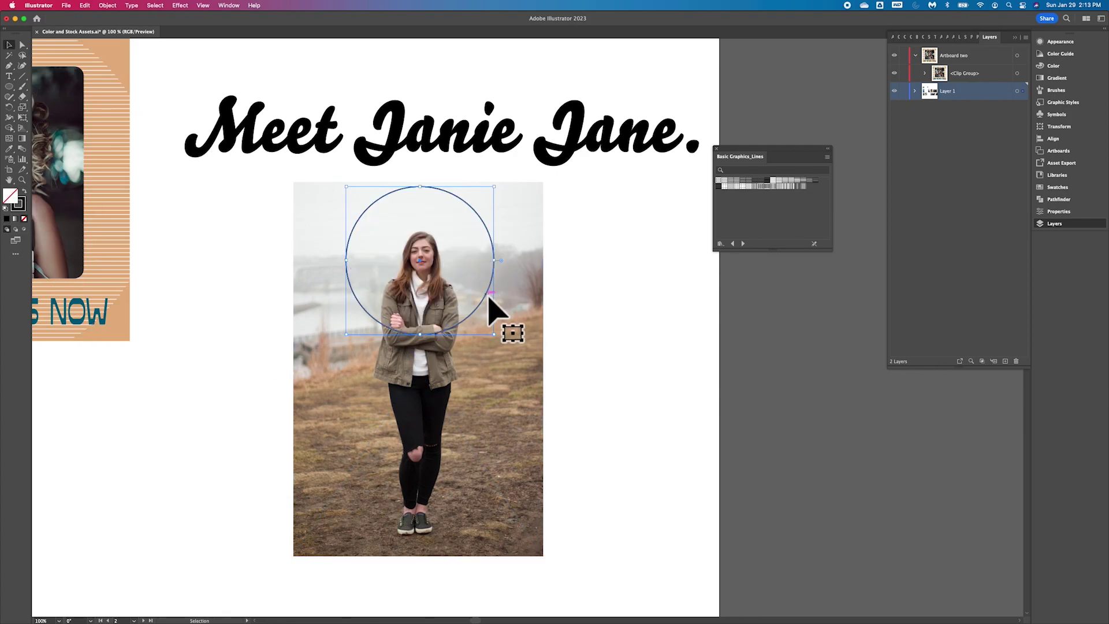
drag(488, 295, 487, 316)
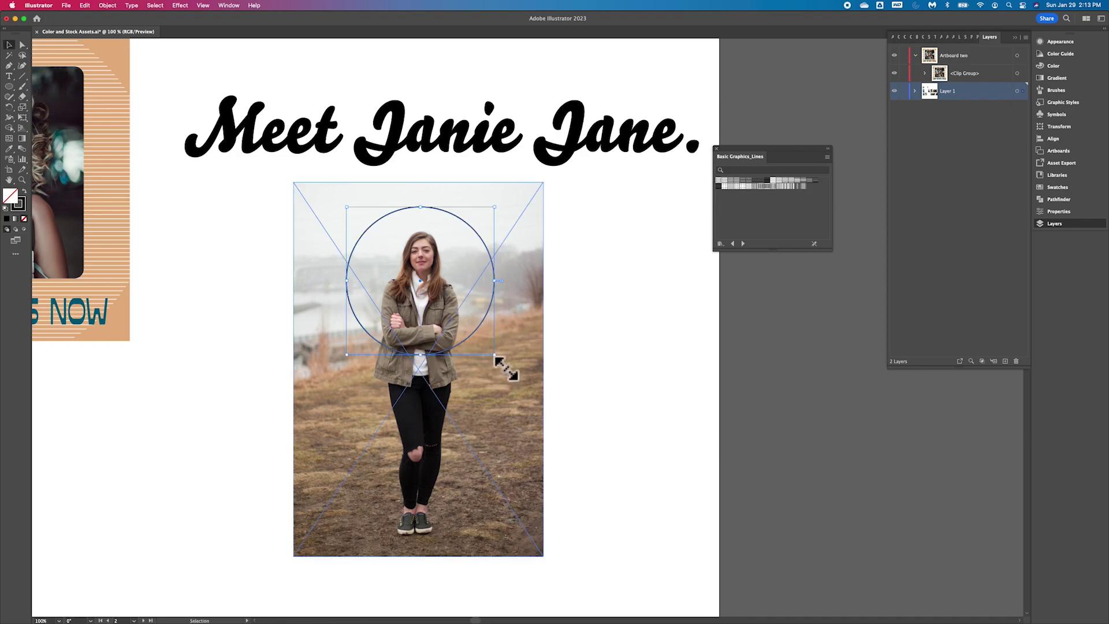
drag(495, 356, 467, 327)
drag(424, 295, 400, 275)
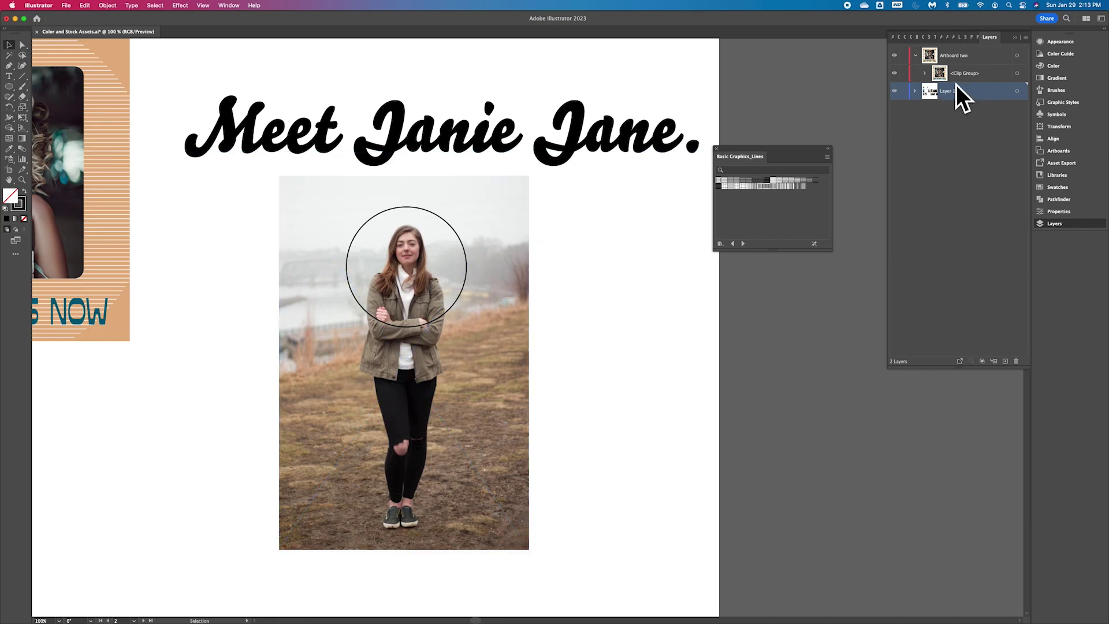
- In Layers, move the <Ellipse> and the woman's photo into Artboard two, circle above photo
click(916, 92)
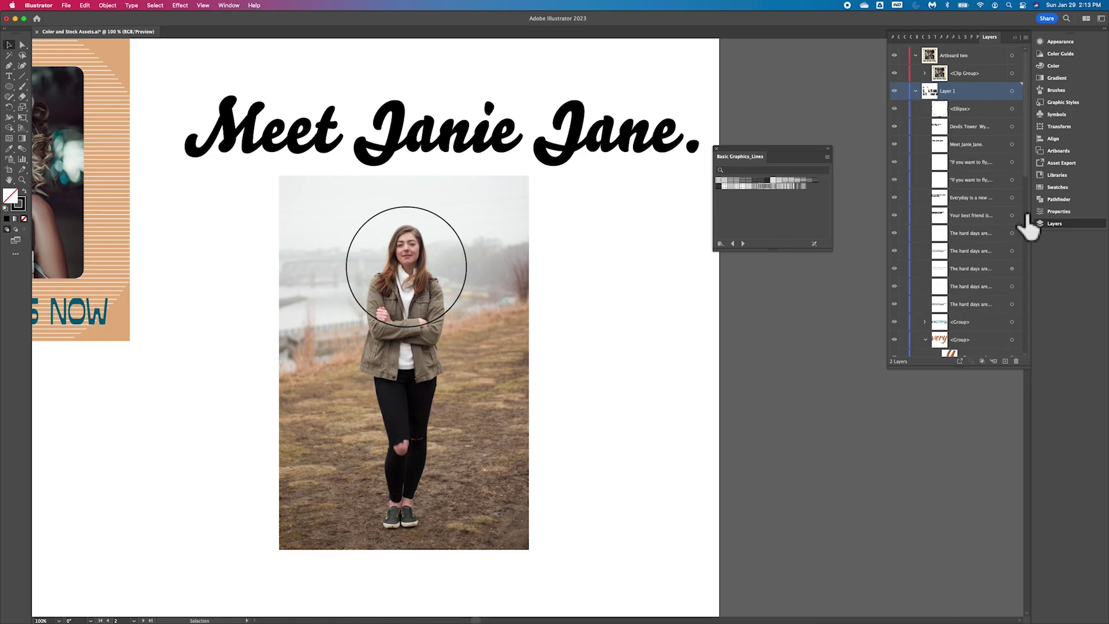
drag(969, 113, 971, 77)
scroll(973, 247, down, 10)
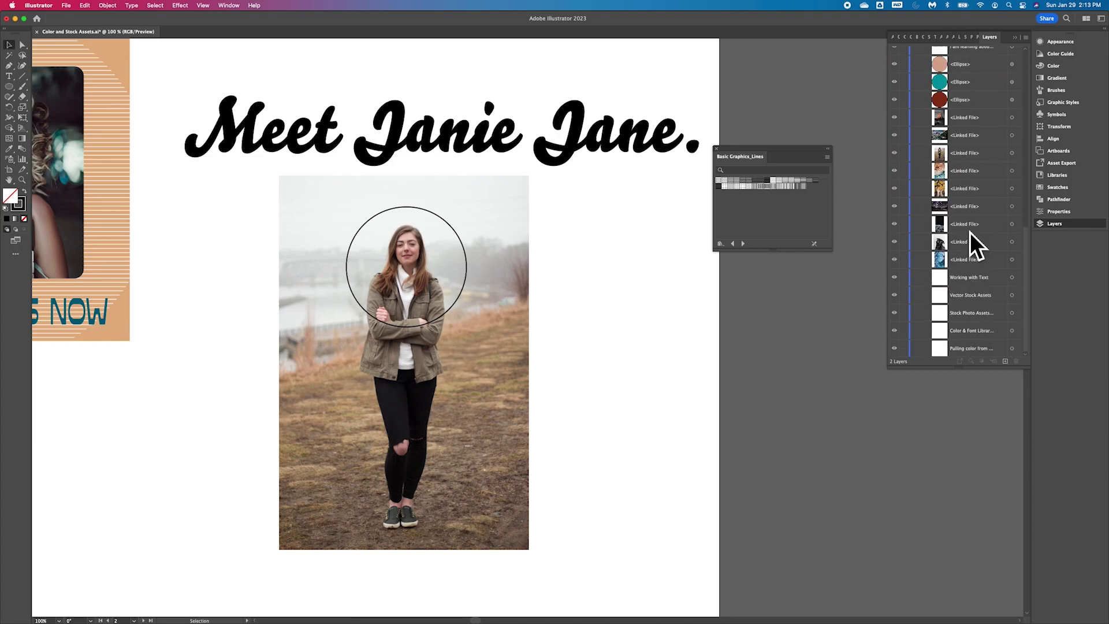
click(968, 153)
drag(965, 157, 972, 82)
- Move the script headline text into the Artboard two layer
scroll(980, 217, down, 10)
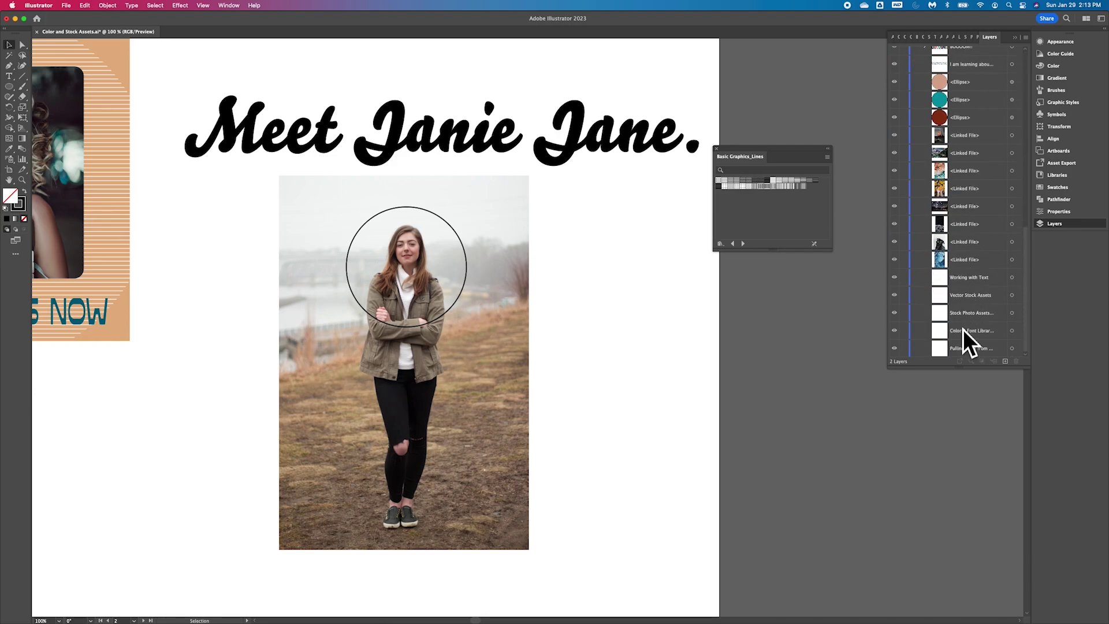
scroll(964, 328, down, 10)
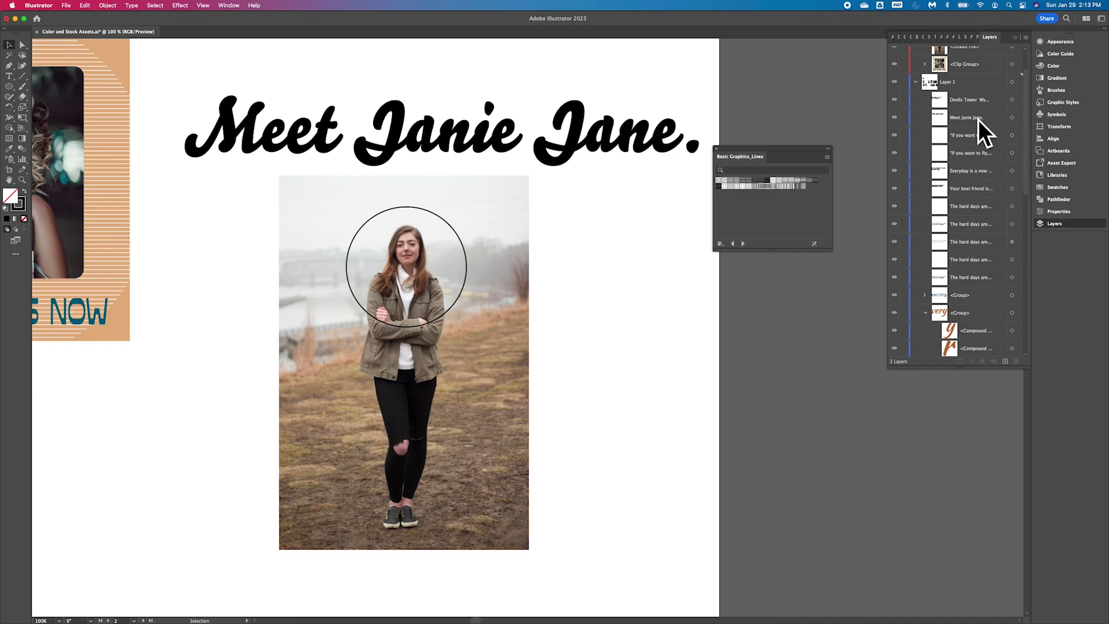
click(976, 123)
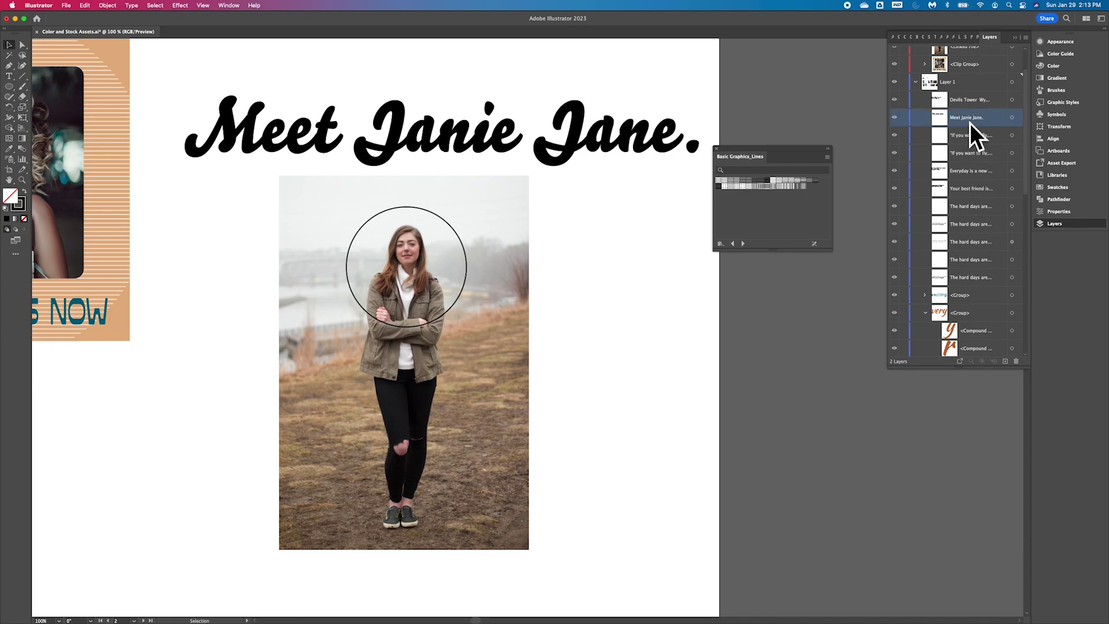
drag(972, 122, 976, 68)
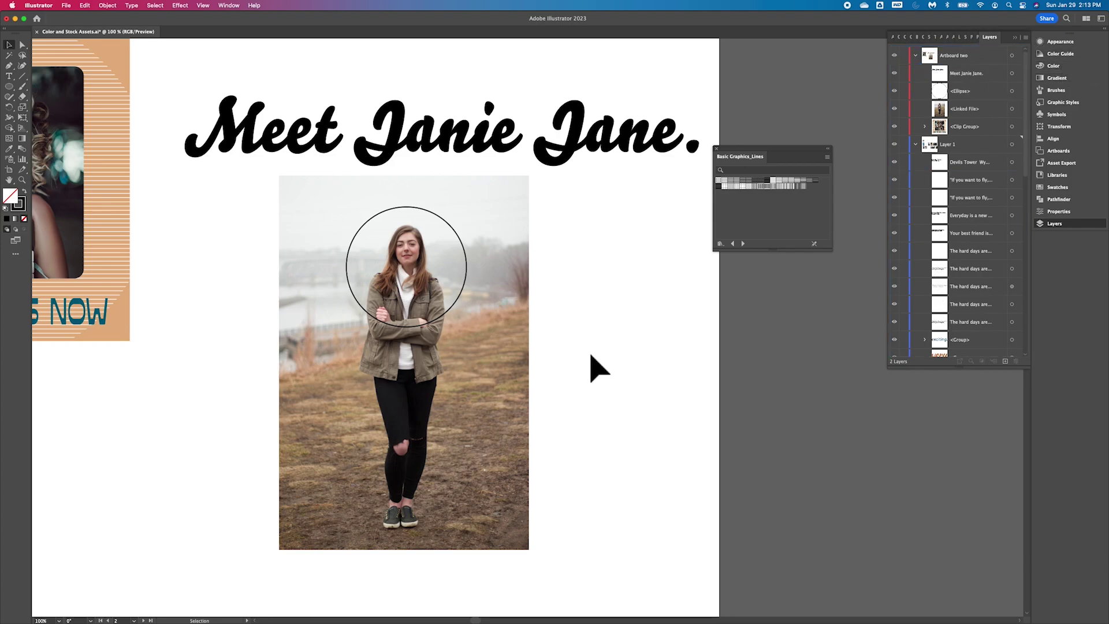
- Clip the woman's photo to the circle with a Cmd+7 clipping mask
click(1019, 91)
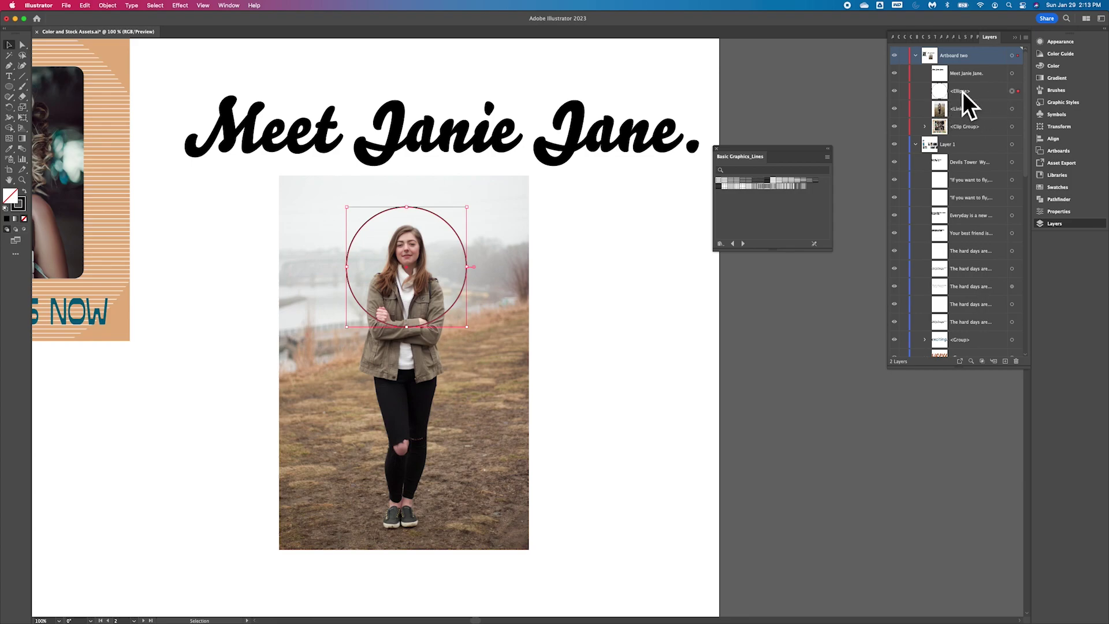
click(1018, 110)
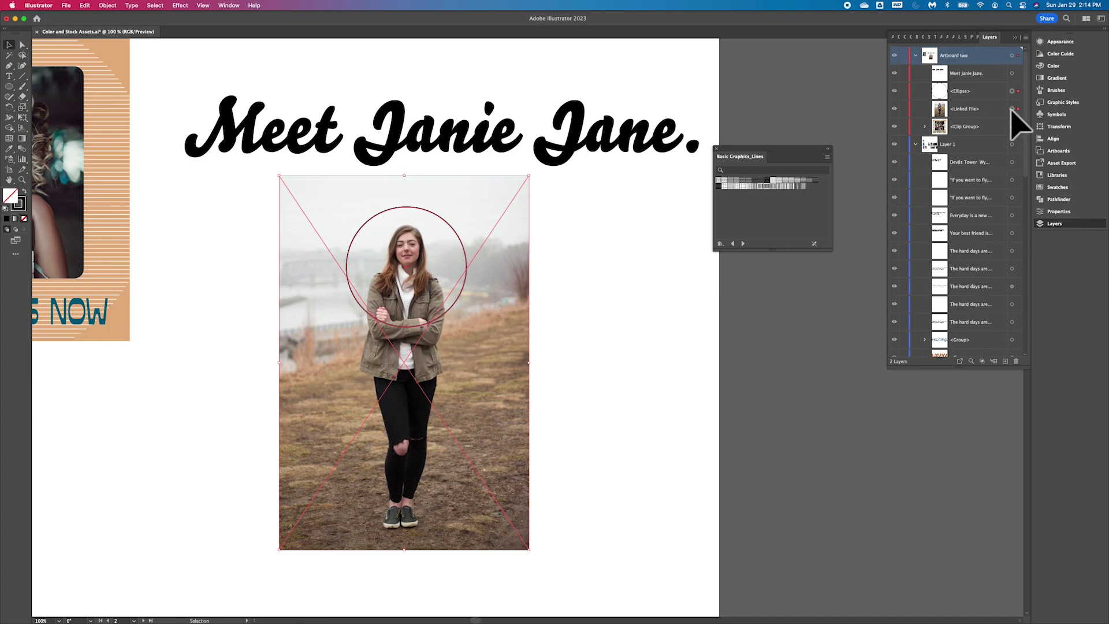
key(super+7)
key(v)
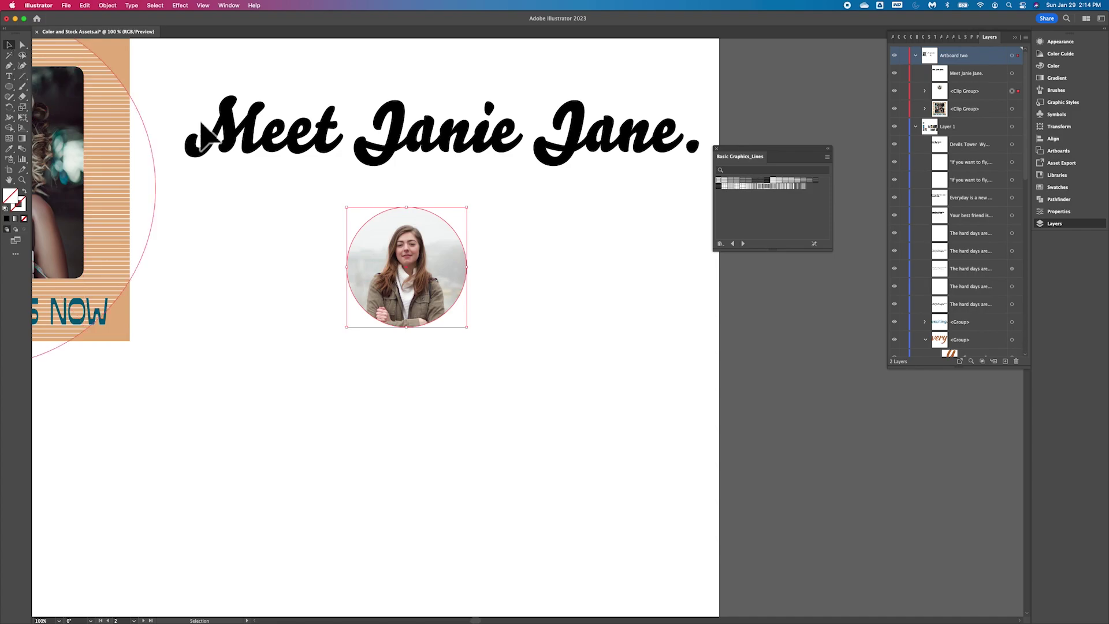
mouse_move(453, 293)
mouse_down()
mouse_move(426, 325)
mouse_move(501, 187)
mouse_move(457, 286)
mouse_up()
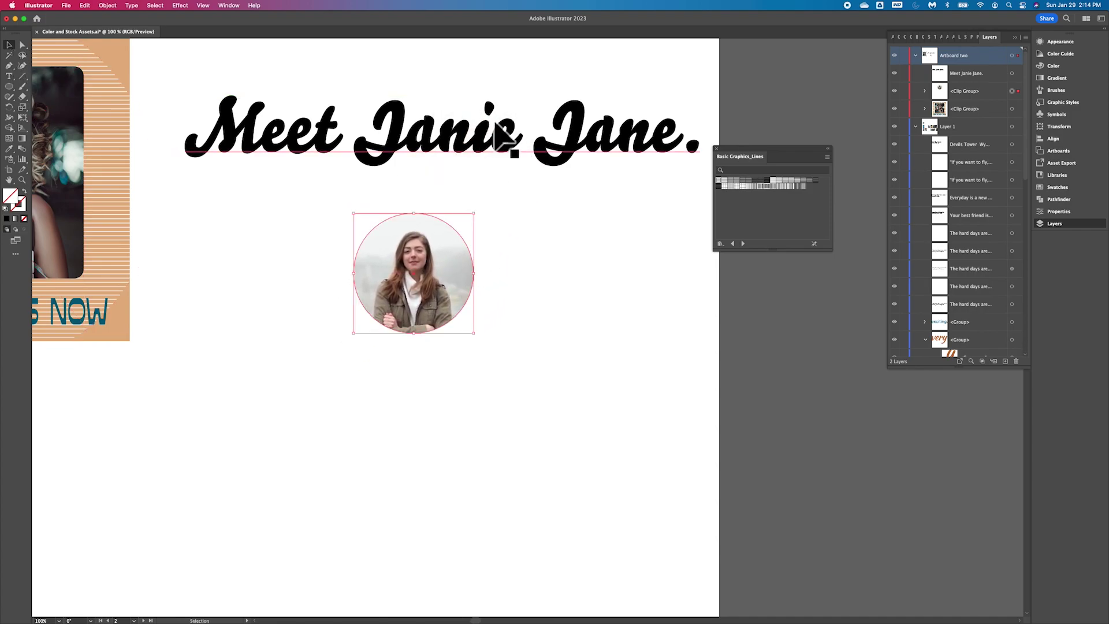
- Enlarge the round photo, centre it, and place the headline just below it
drag(501, 150, 508, 371)
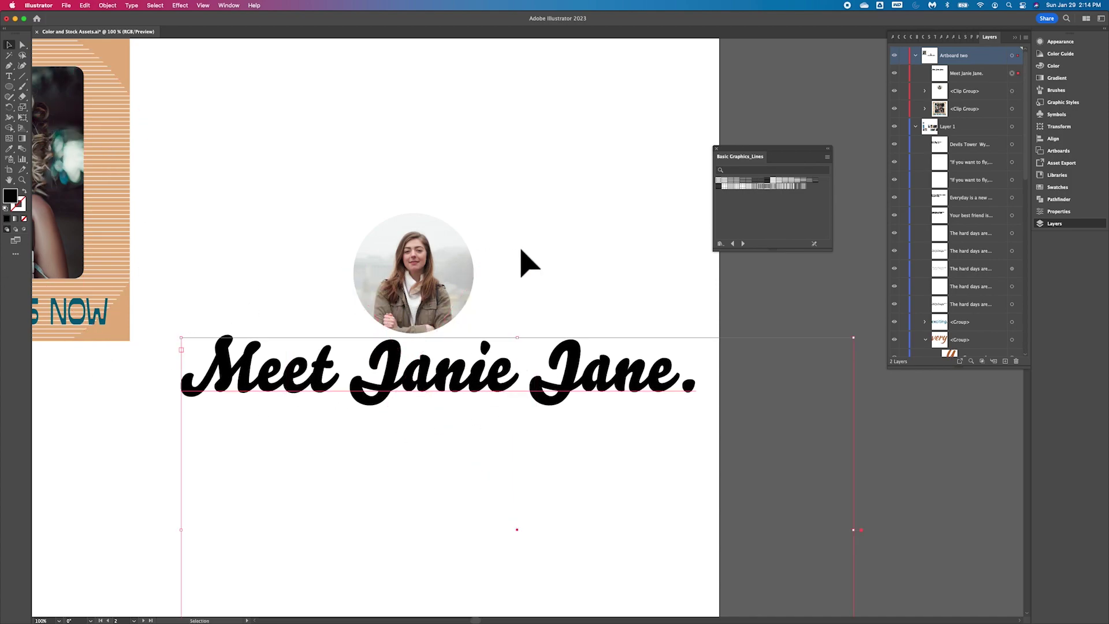
click(426, 258)
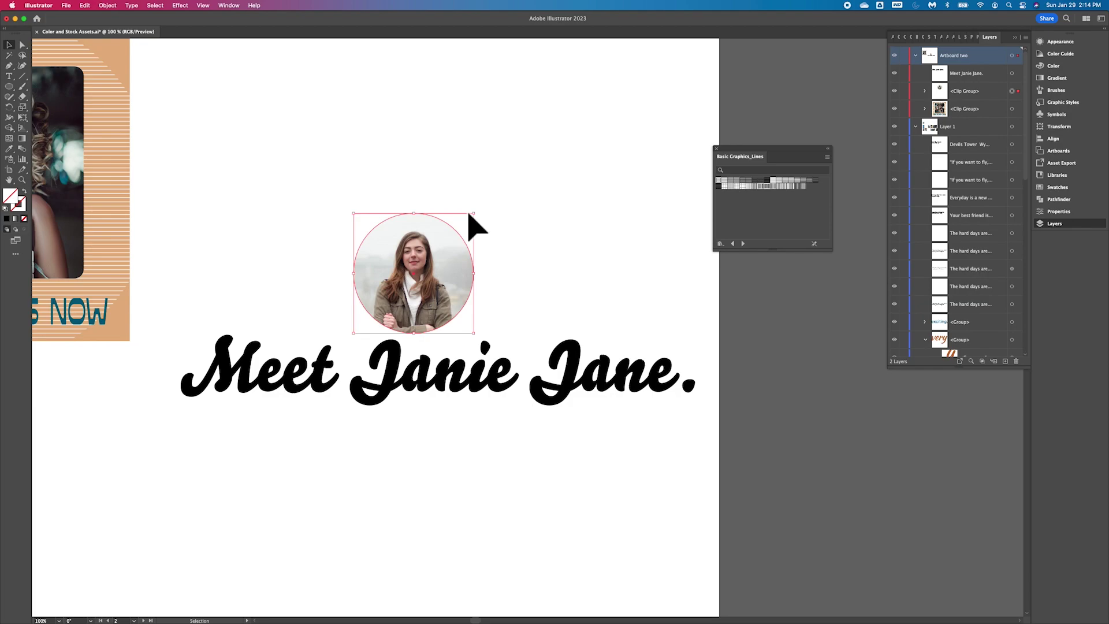
drag(485, 226, 665, 87)
drag(507, 202, 460, 218)
mouse_move(444, 372)
mouse_down()
mouse_move(451, 390)
mouse_move(457, 325)
mouse_move(453, 373)
mouse_up()
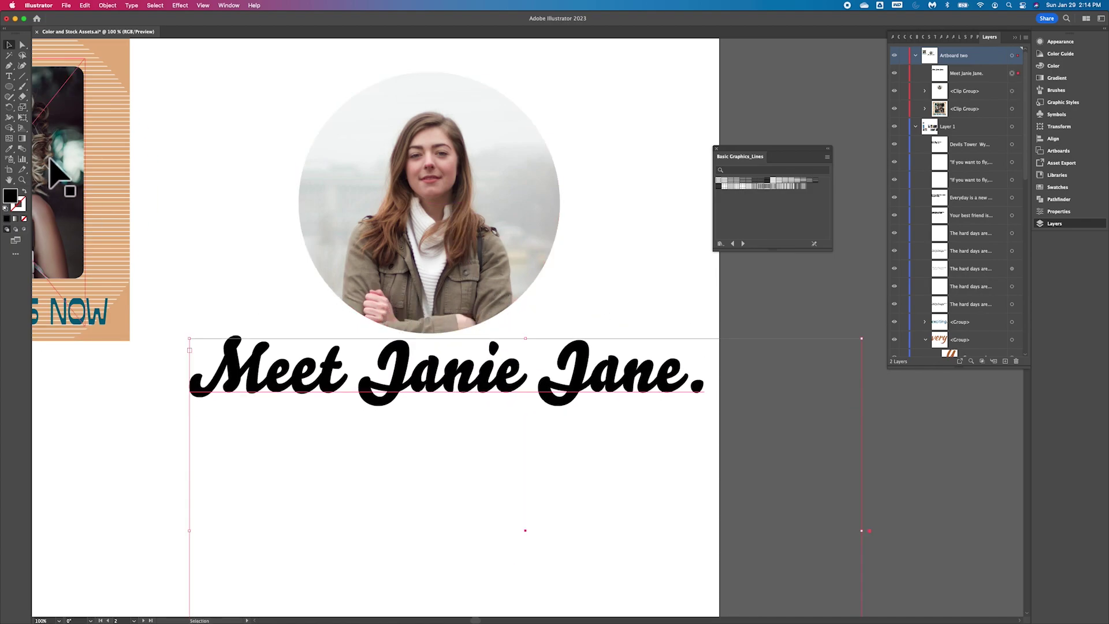
- Reduce the 'Meet Janie Jane.' headline to 56 pt and centre it just under the round portrait
click(1059, 211)
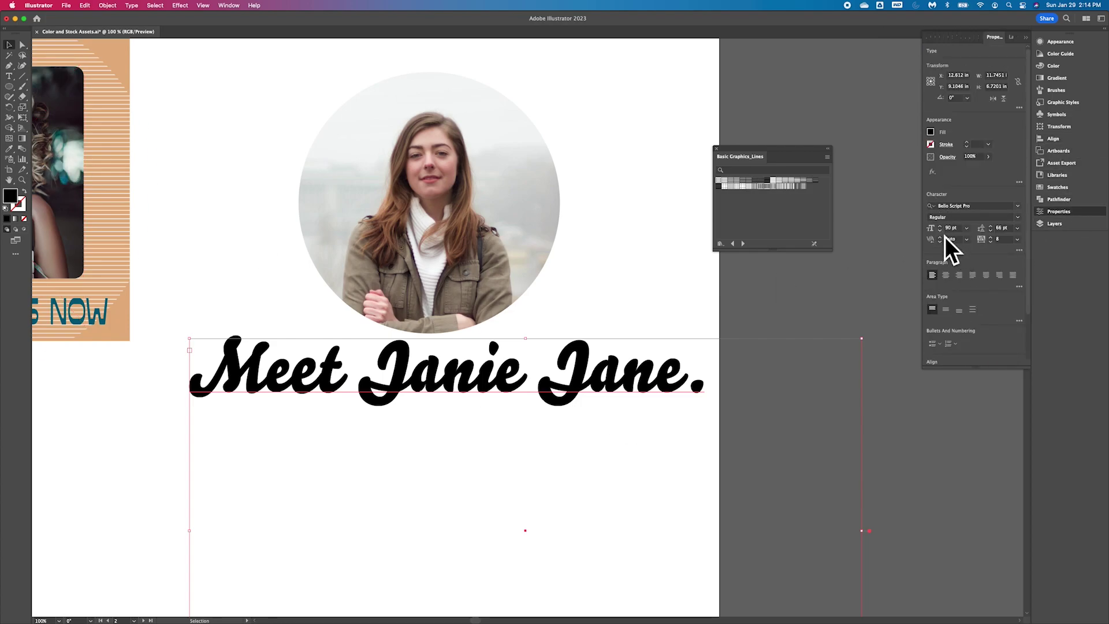
key(Down)
key(Down)
key(Down)
key(Down)
key(Down)
key(Down)
key(Down)
key(Down)
key(Down)
key(Down)
key(Down)
key(Down)
key(Down)
key(Down)
key(Down)
key(Down)
key(Down)
key(Down)
key(Down)
key(Down)
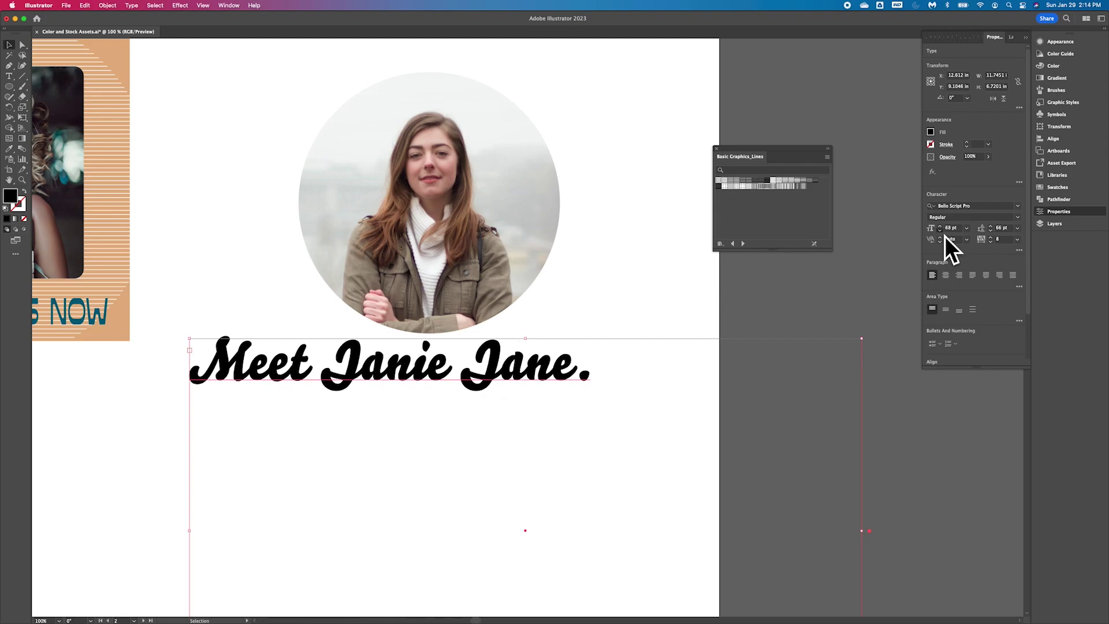
key(Down)
key(Down)
key(Down)
key(Down)
key(Down)
key(Down)
key(Down)
key(Down)
key(Down)
key(Down)
key(Down)
key(Down)
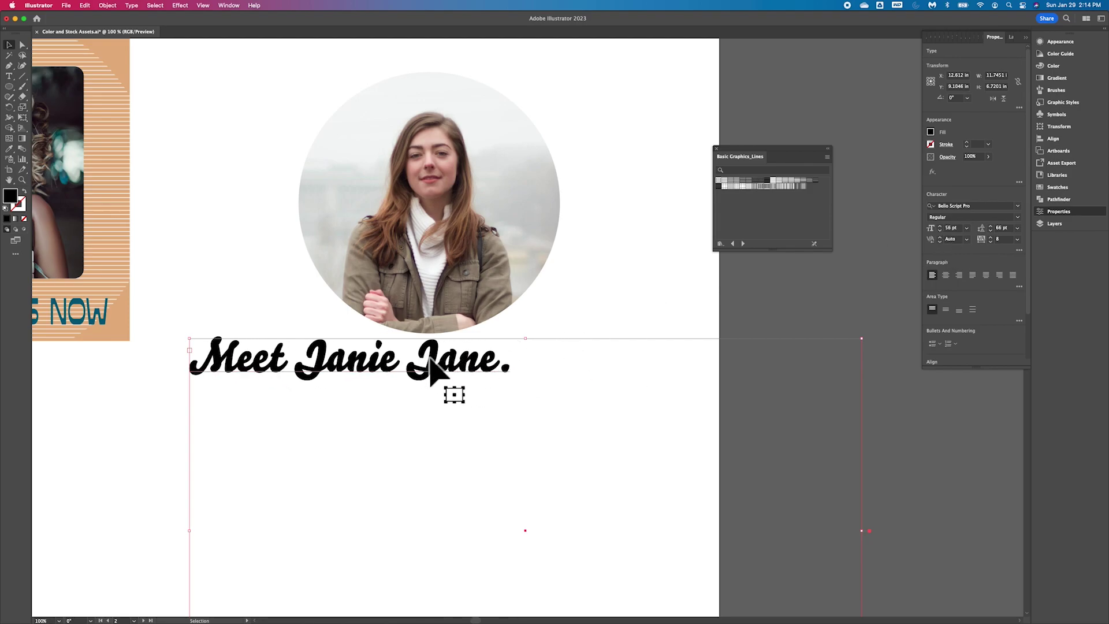
drag(431, 361, 507, 373)
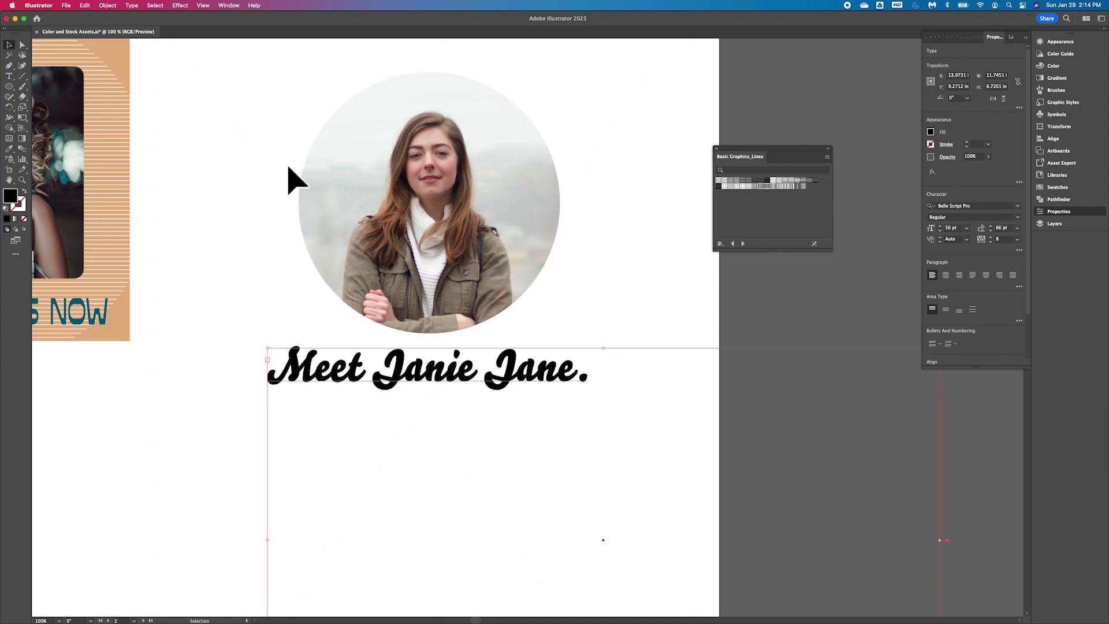
- Draw a larger circle centred on the round photo and place it behind the photo in Layers
click(8, 86)
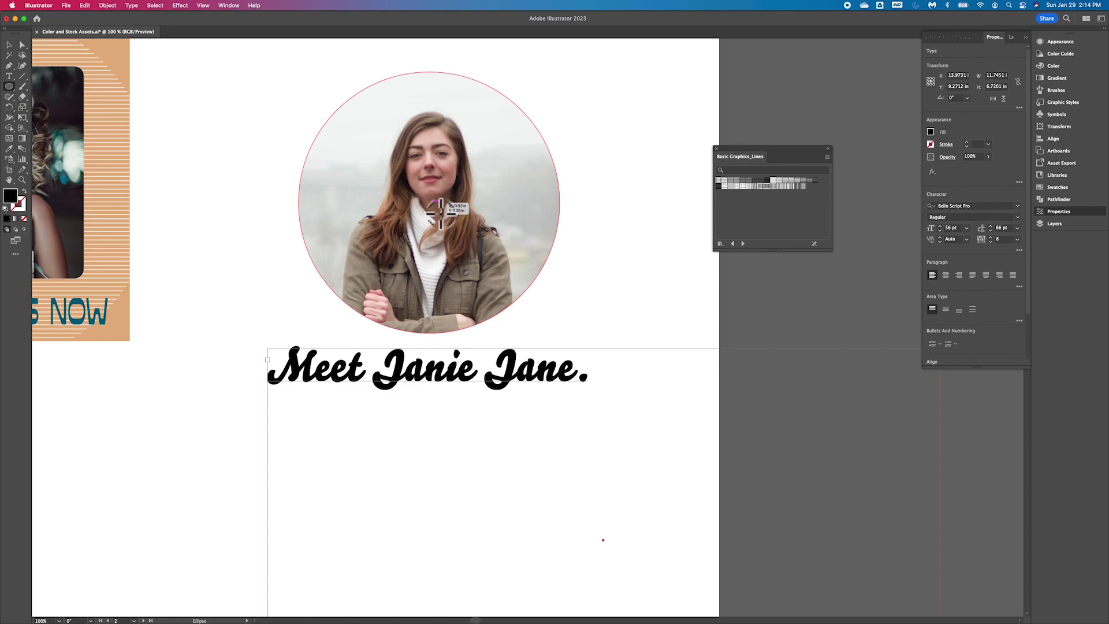
drag(430, 202, 523, 354)
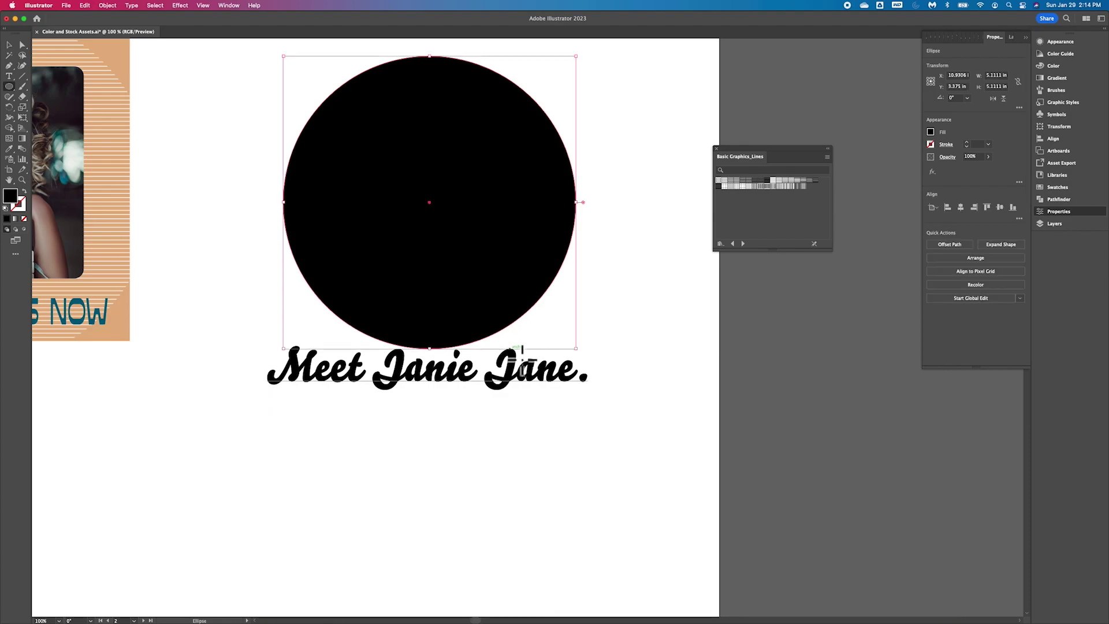
click(1059, 230)
drag(981, 82, 980, 123)
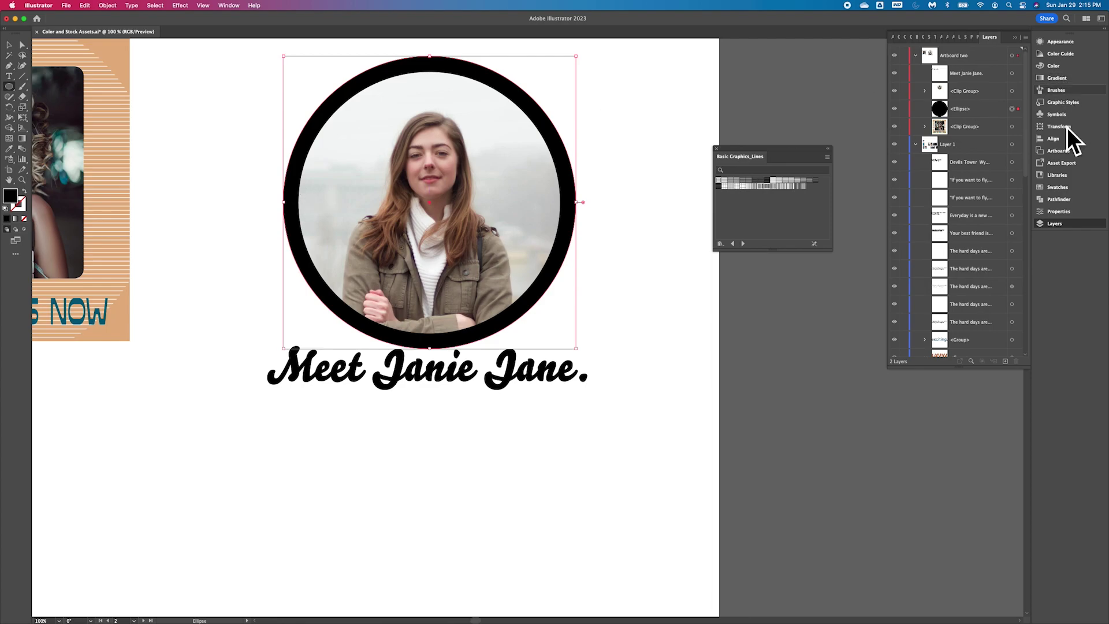
- Make the ring circle unfilled with a 9 pt tan stroke
click(1062, 213)
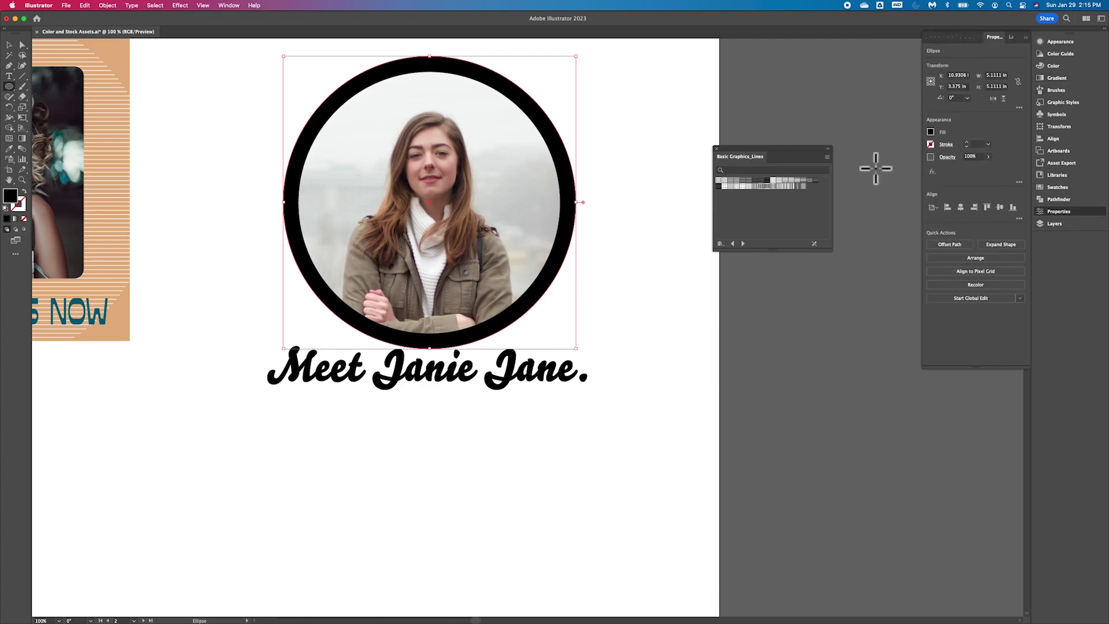
click(931, 132)
click(847, 169)
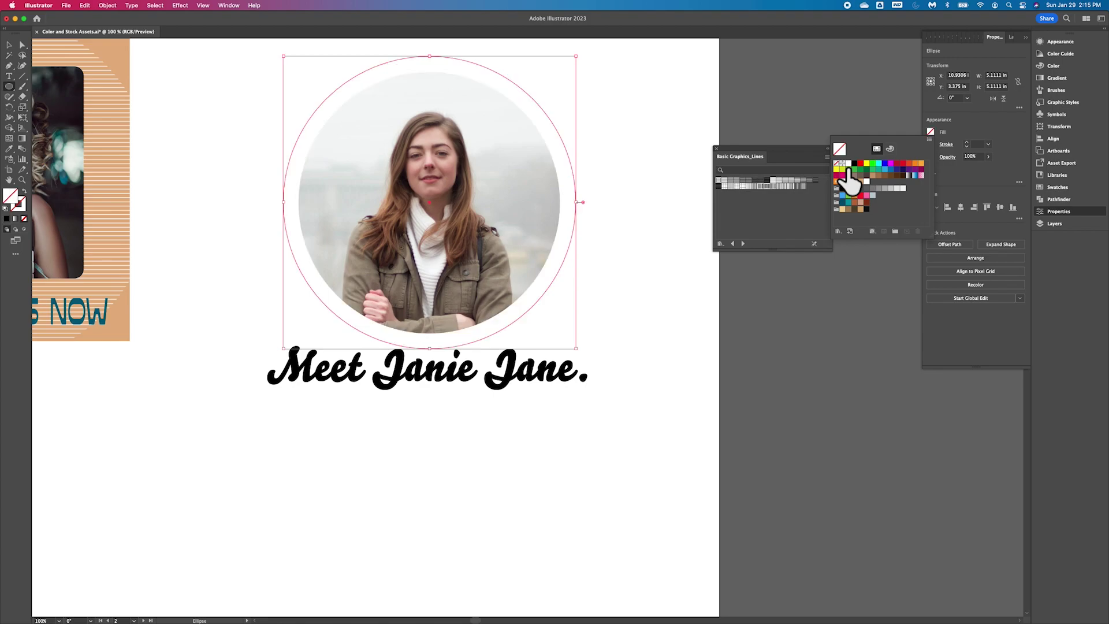
click(959, 145)
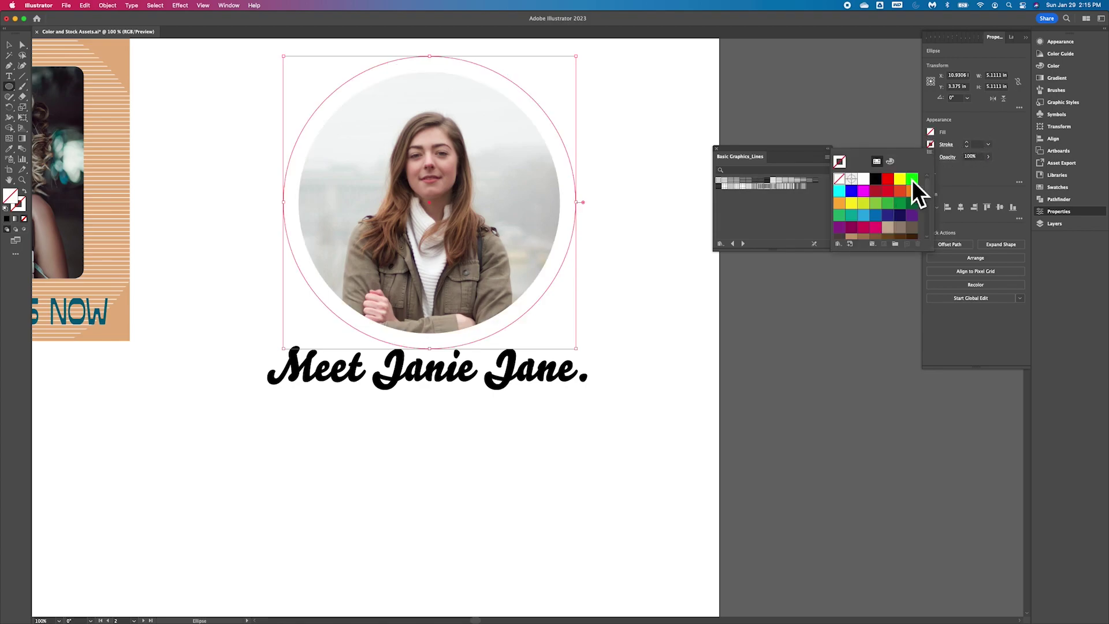
scroll(887, 217, down, 5)
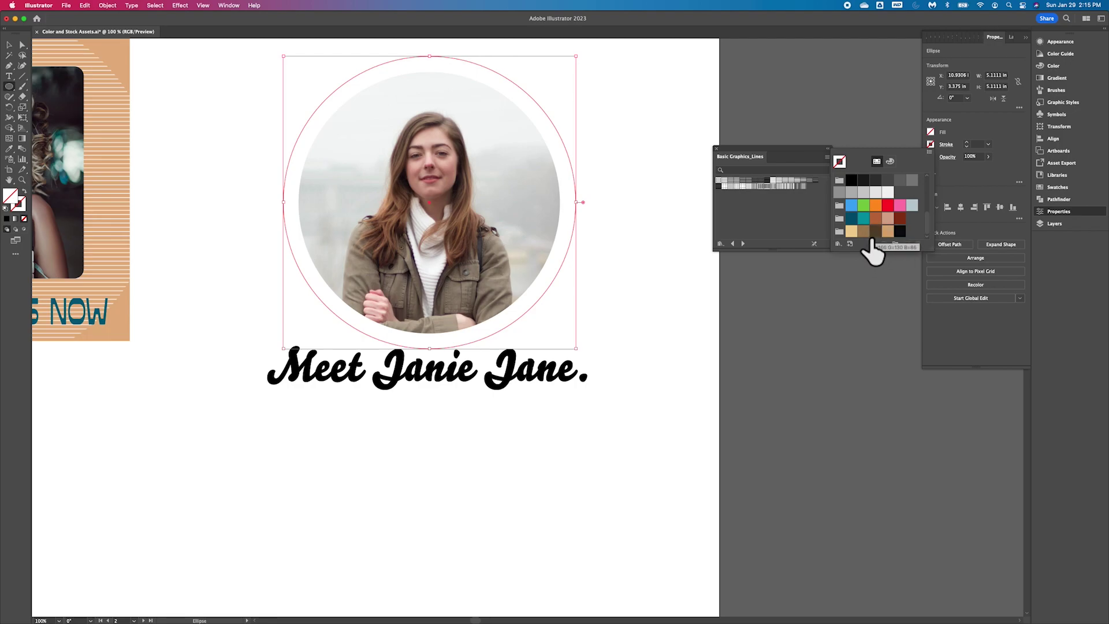
click(865, 232)
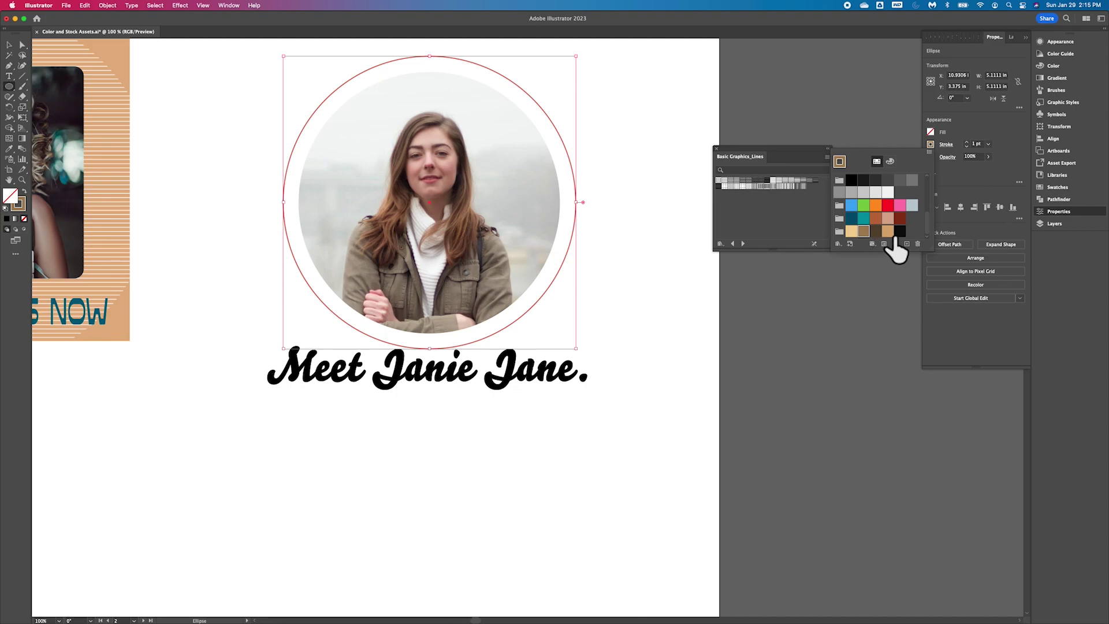
click(891, 234)
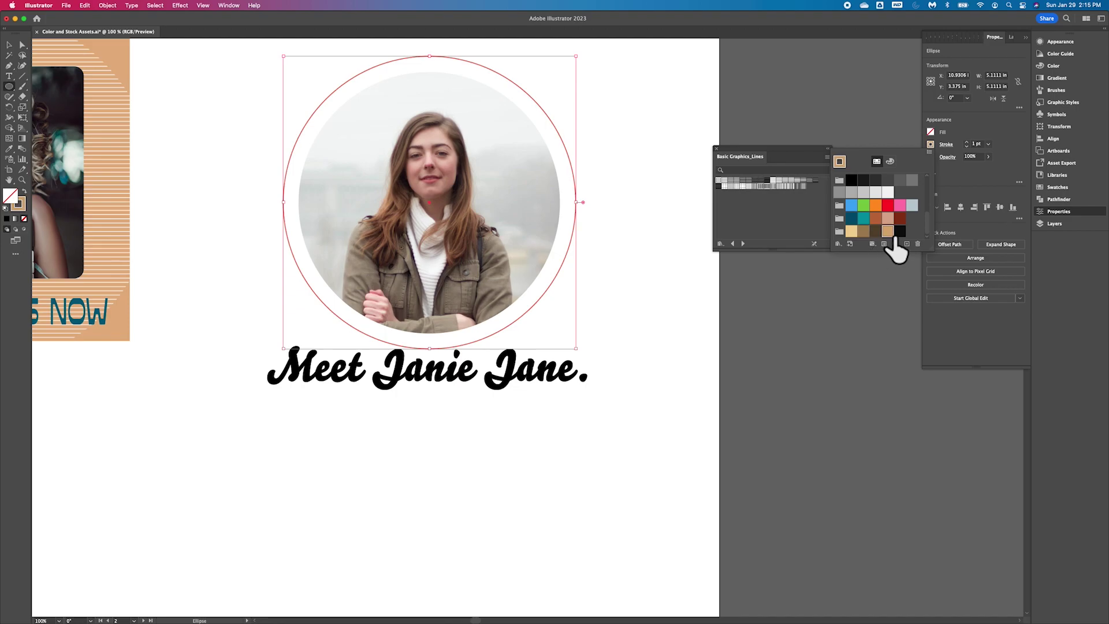
click(972, 148)
key(Up)
key(Up)
key(Up)
key(Up)
key(Up)
key(Up)
key(Up)
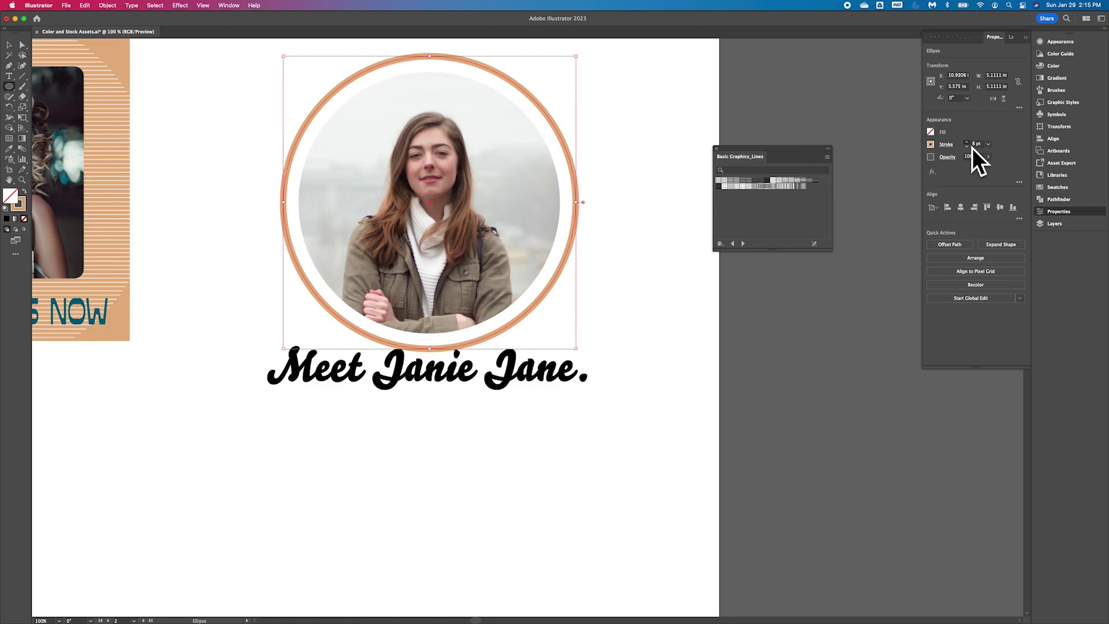
key(Up)
- Dismiss the Ellipse size dialog, nudge the headline up closer to the ring, and reselect the ring
click(634, 289)
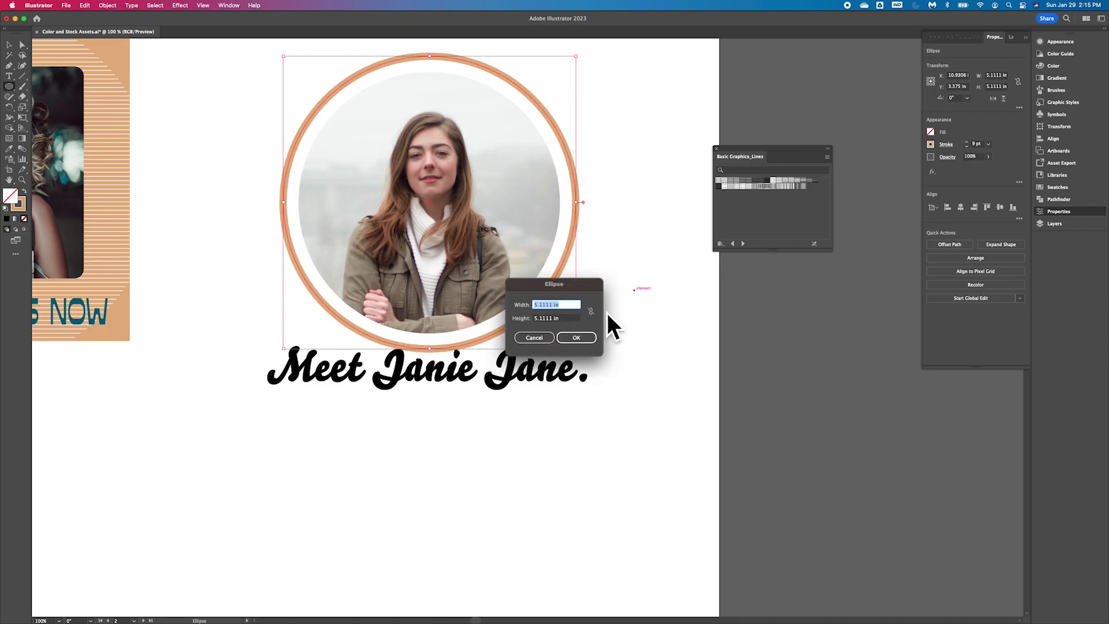
click(532, 337)
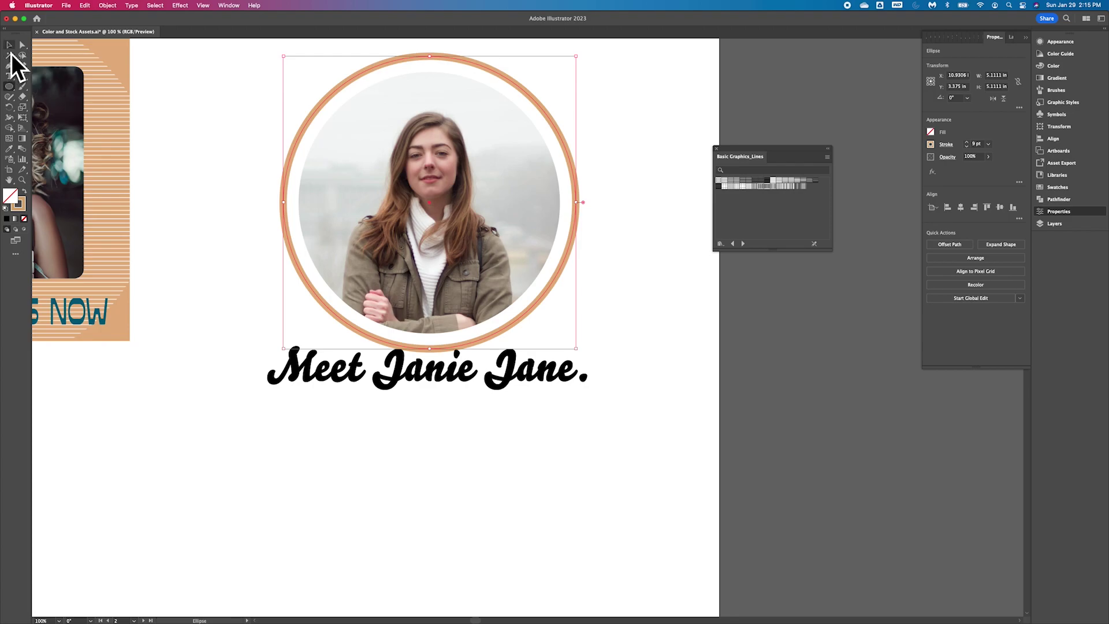
click(10, 45)
click(208, 208)
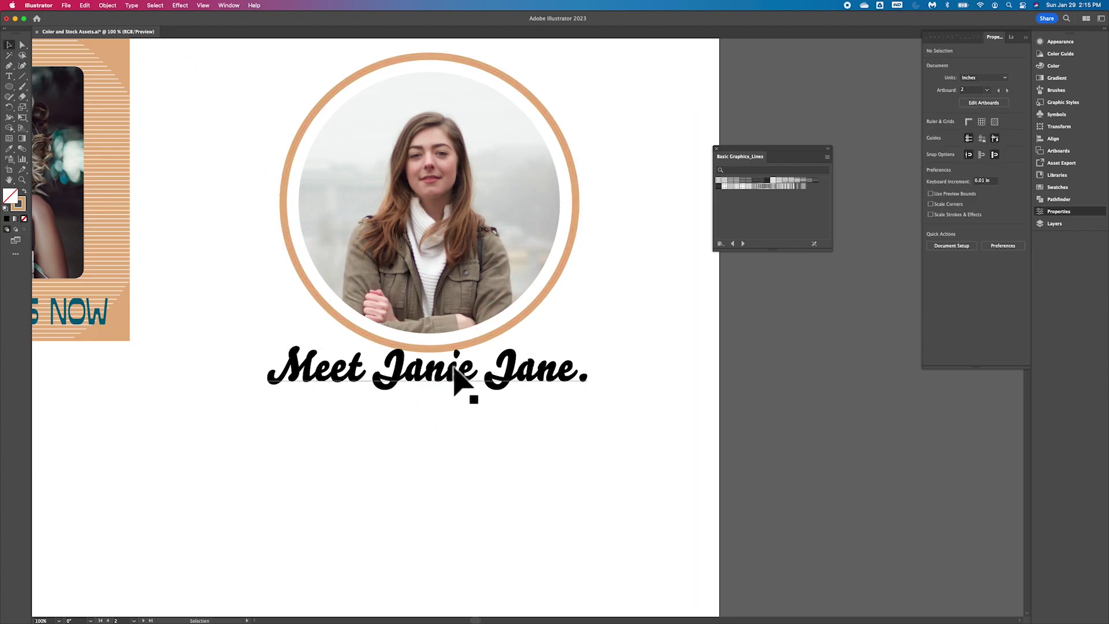
drag(454, 366, 456, 356)
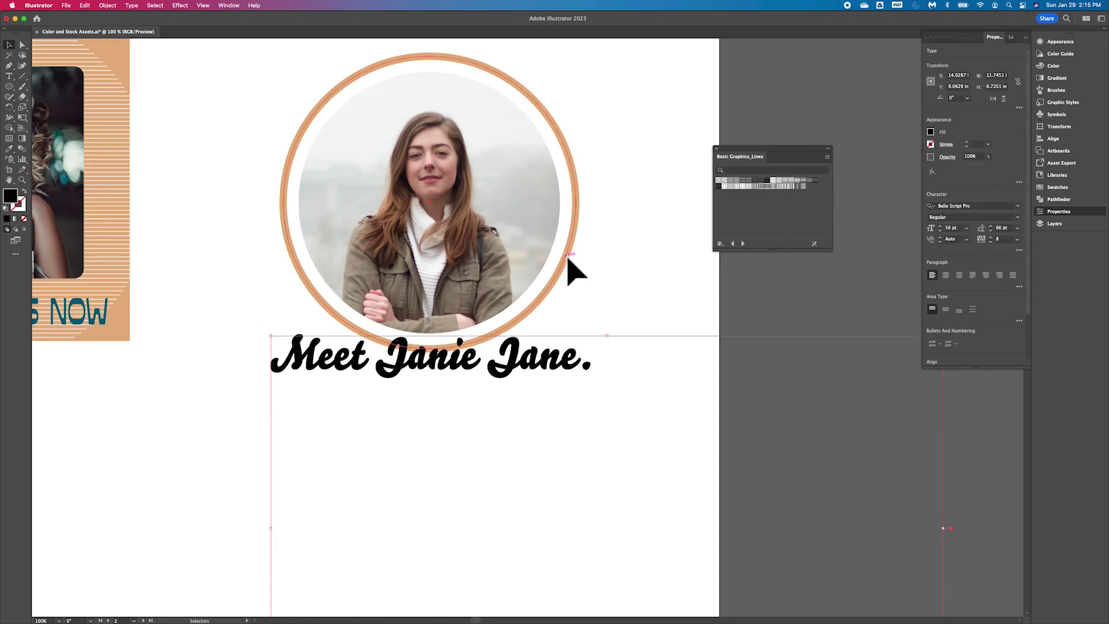
click(569, 269)
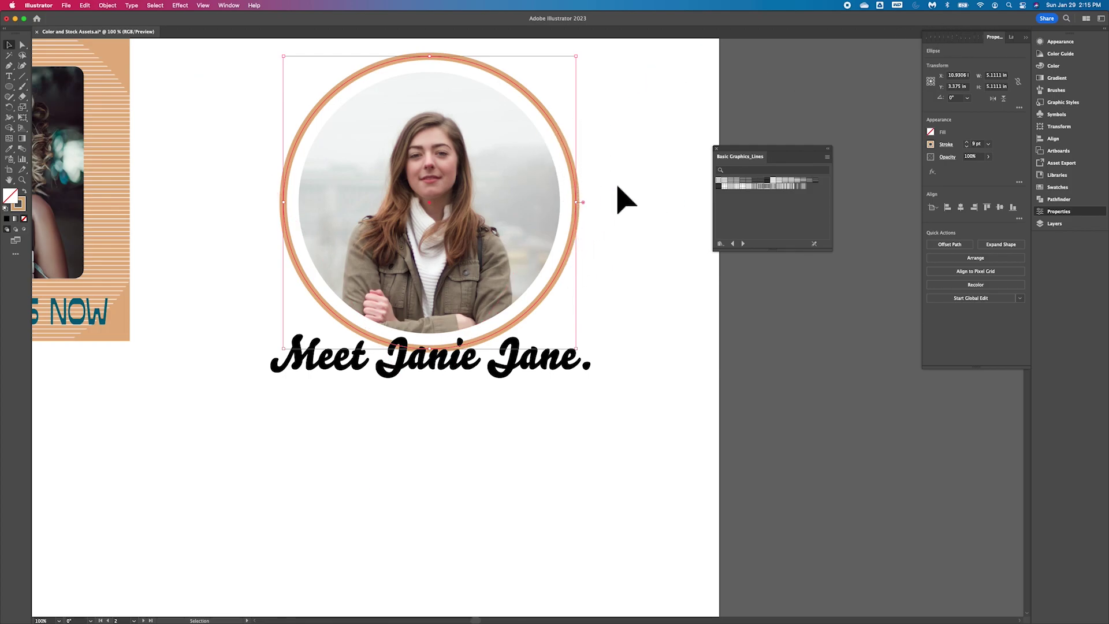
- Show the Appearance panel for the ring via Window > Appearance
click(1066, 46)
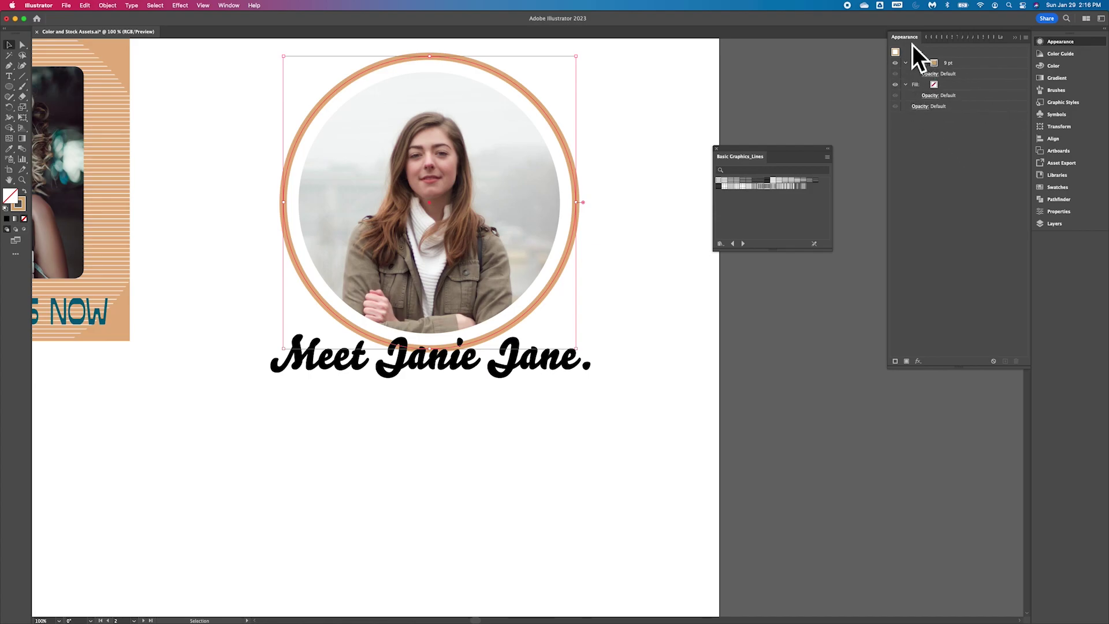
click(237, 6)
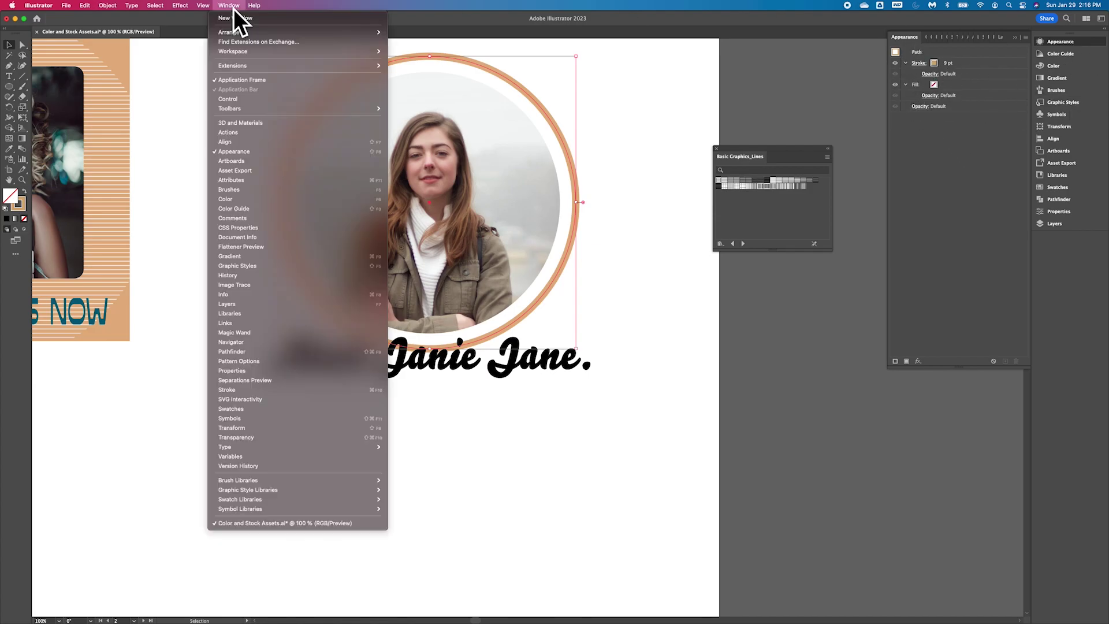
click(262, 155)
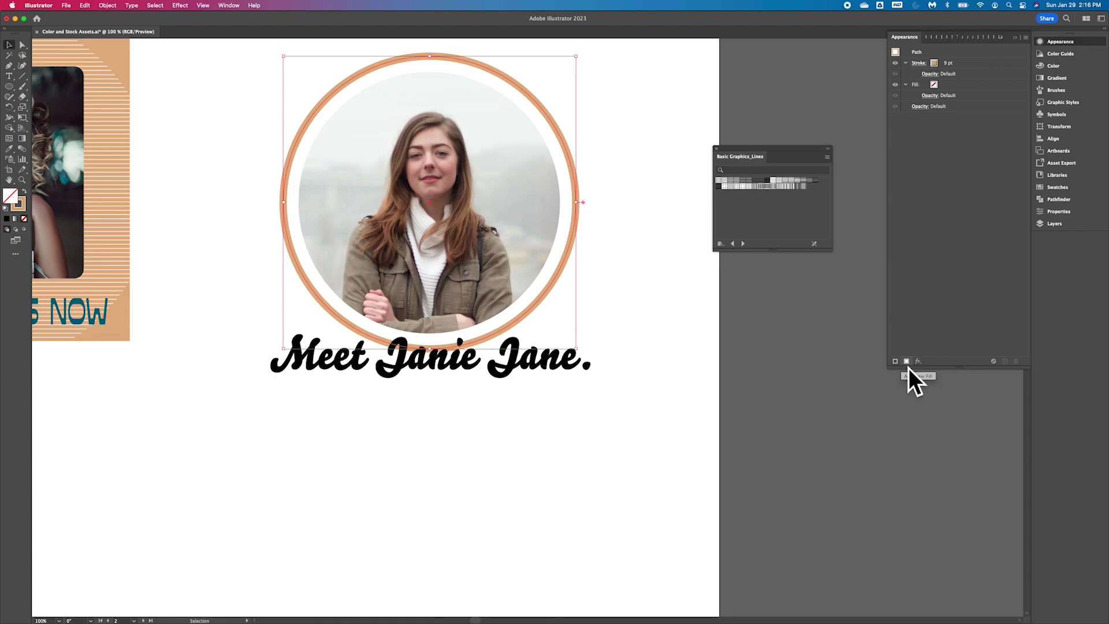
- Add a second stroke to the ring, coloured light peach at 4 pt
click(897, 363)
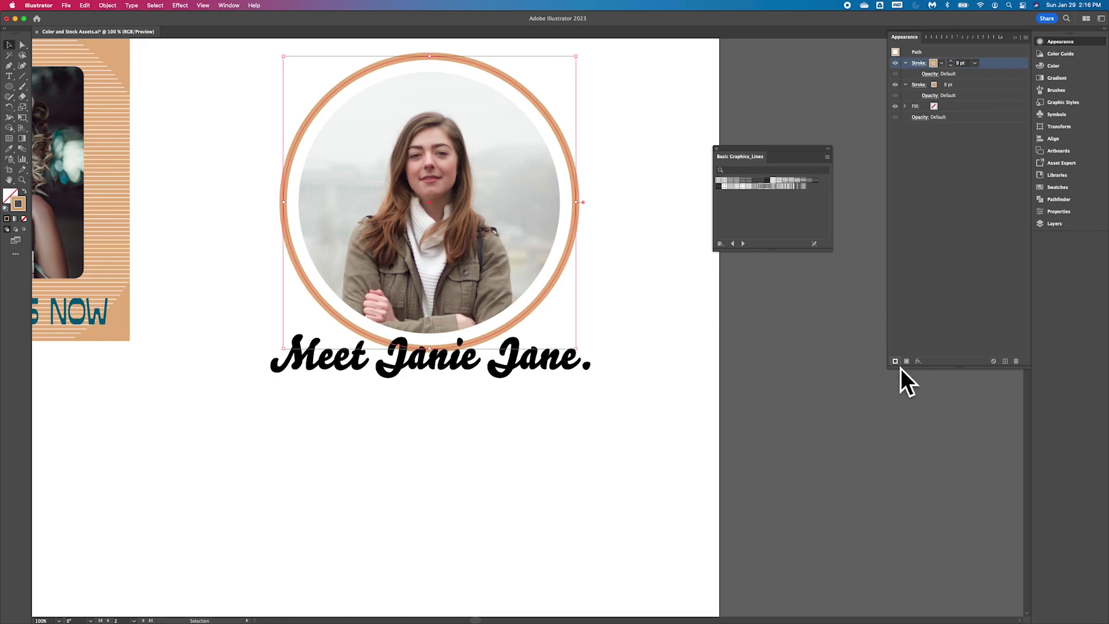
click(941, 65)
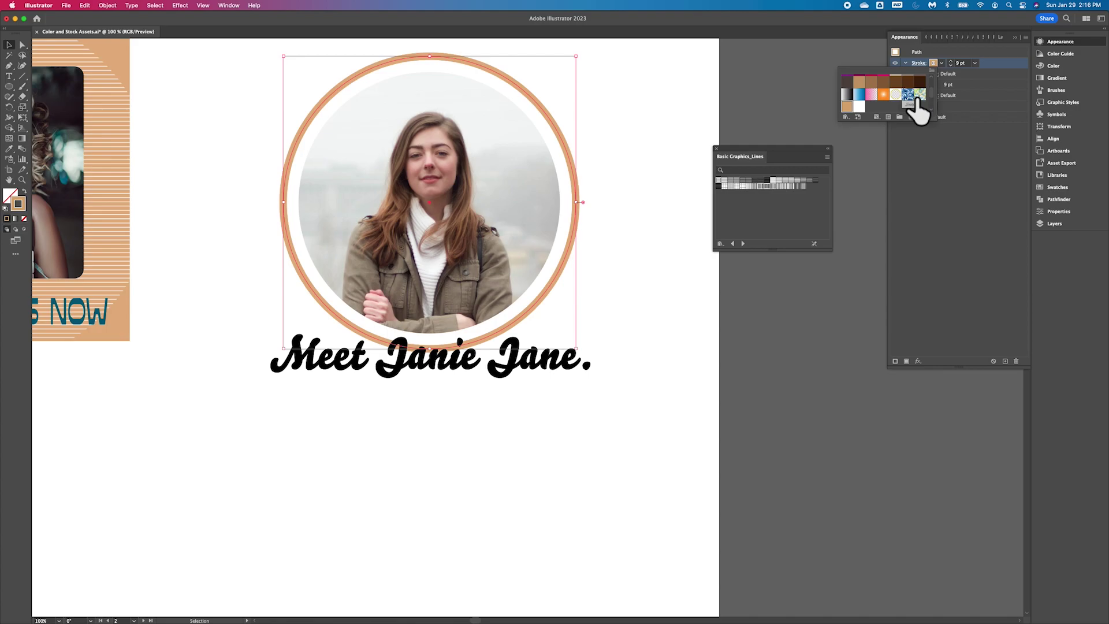
scroll(918, 99, down, 3)
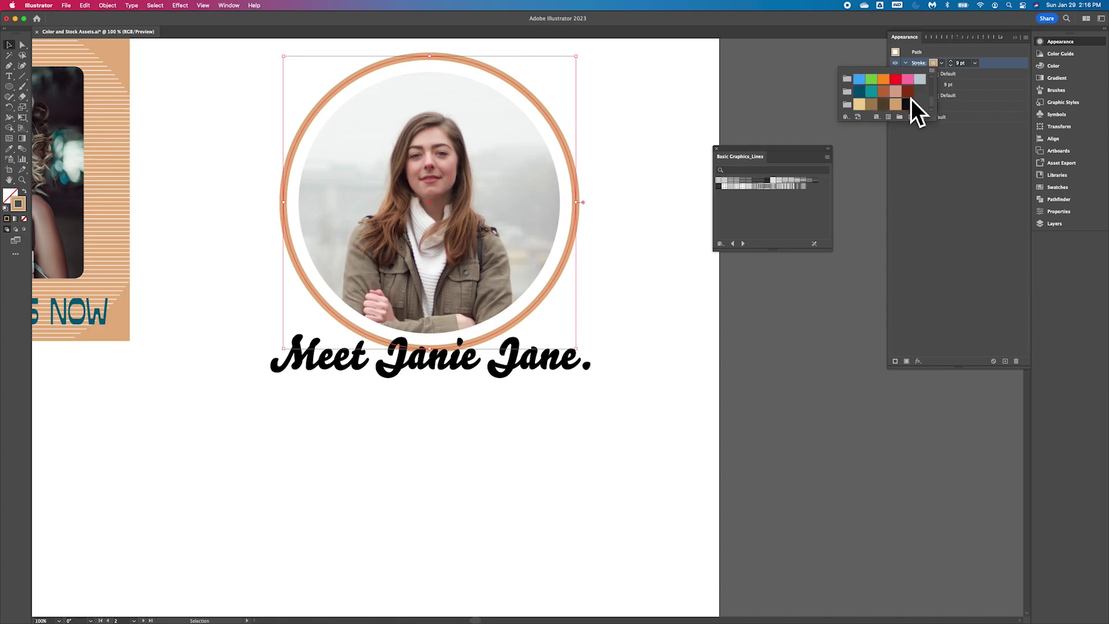
click(862, 106)
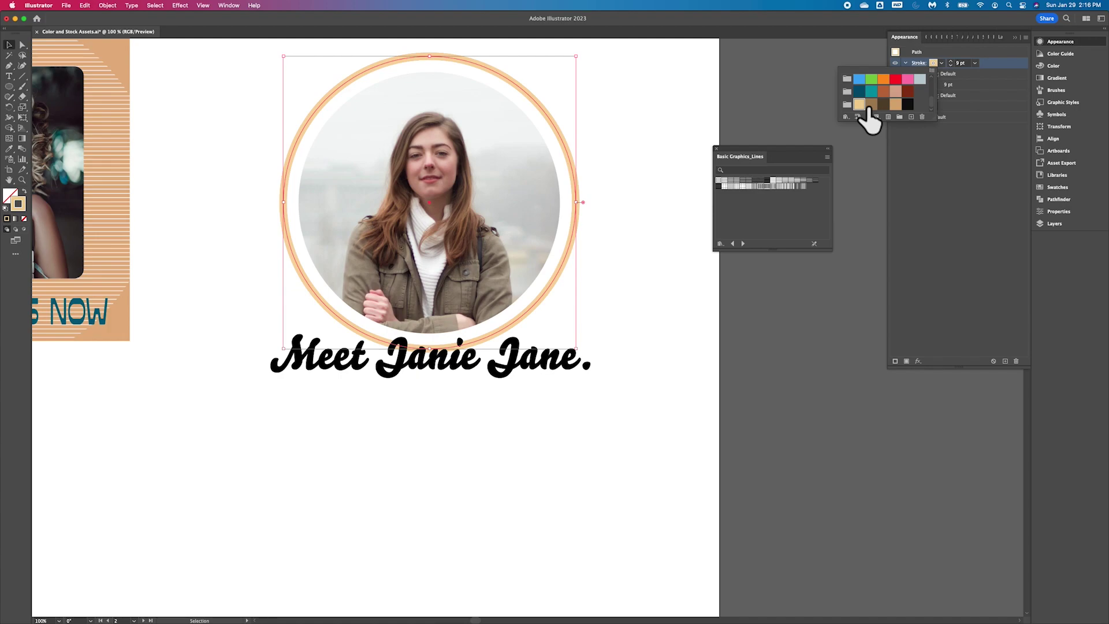
click(951, 180)
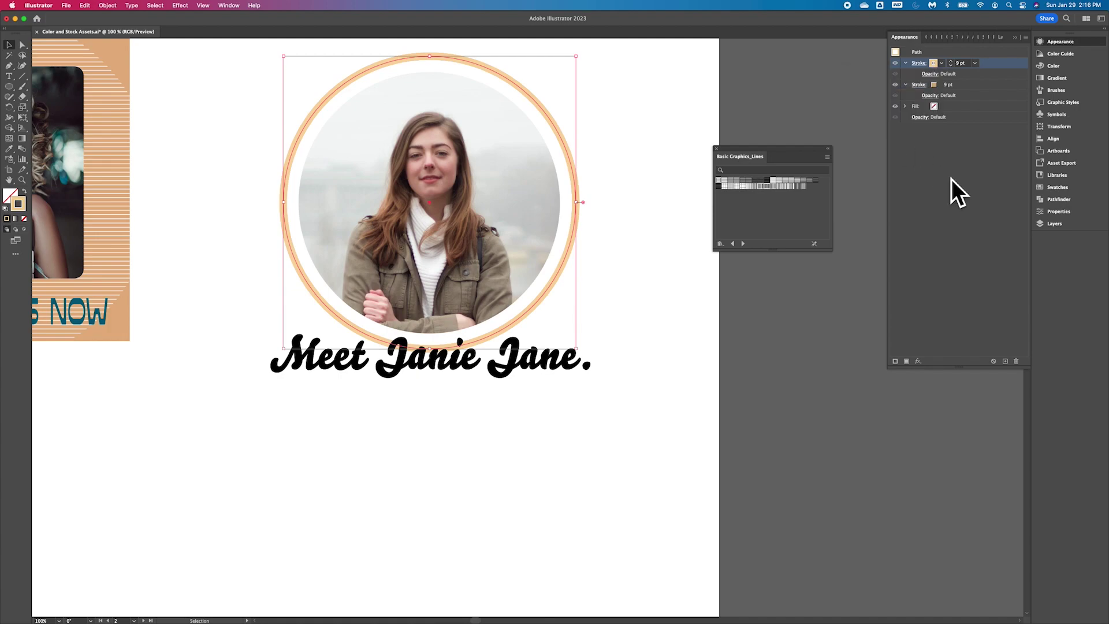
click(979, 67)
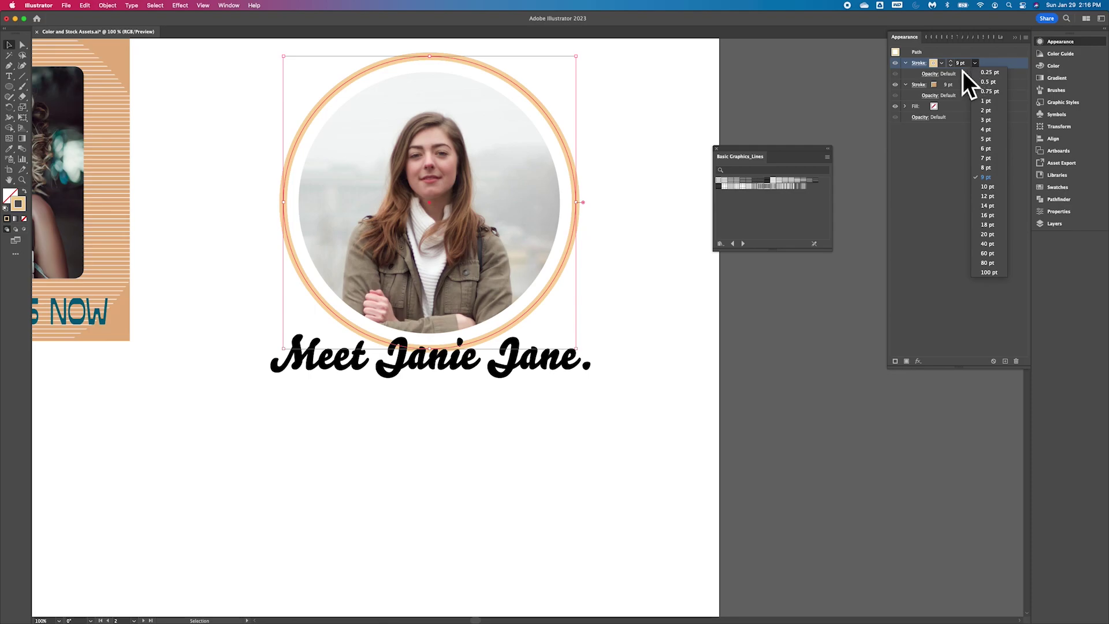
click(956, 71)
click(952, 66)
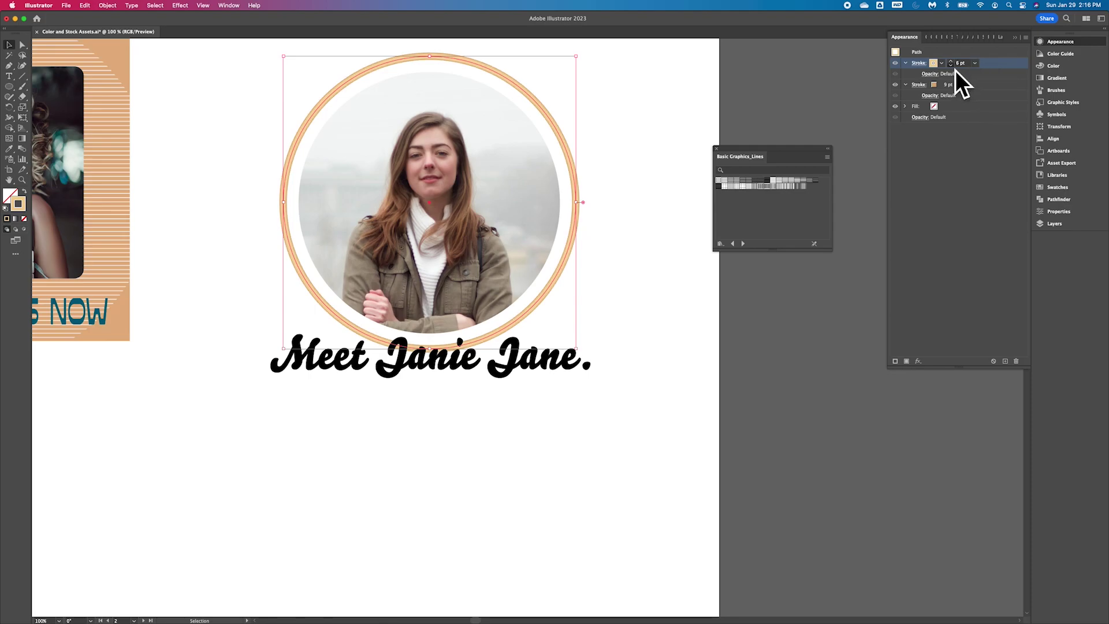
click(951, 66)
click(952, 66)
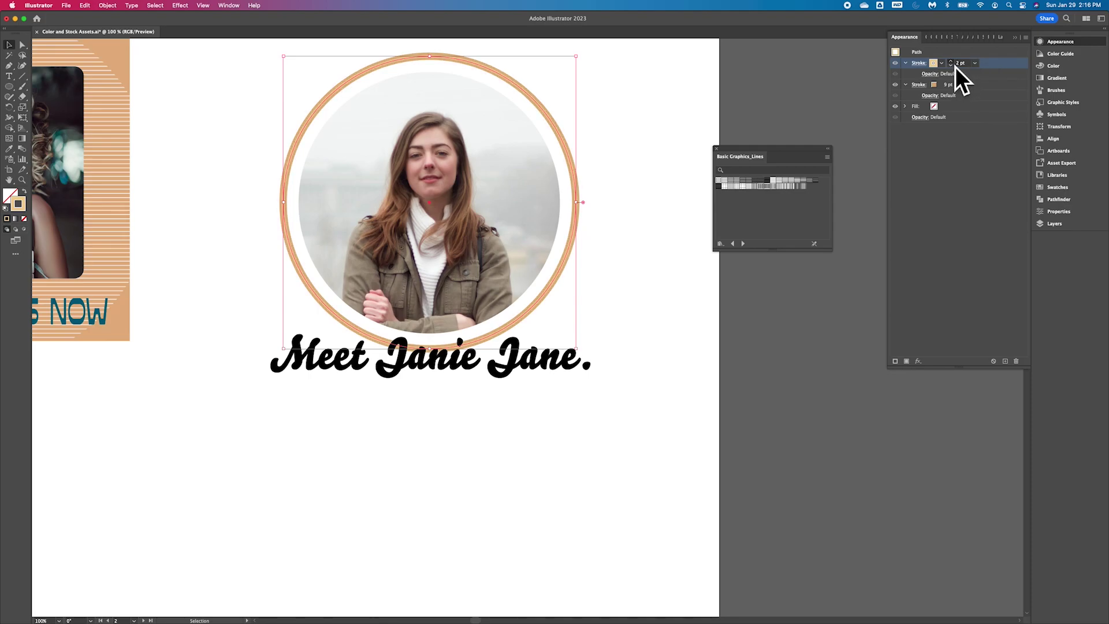
click(632, 190)
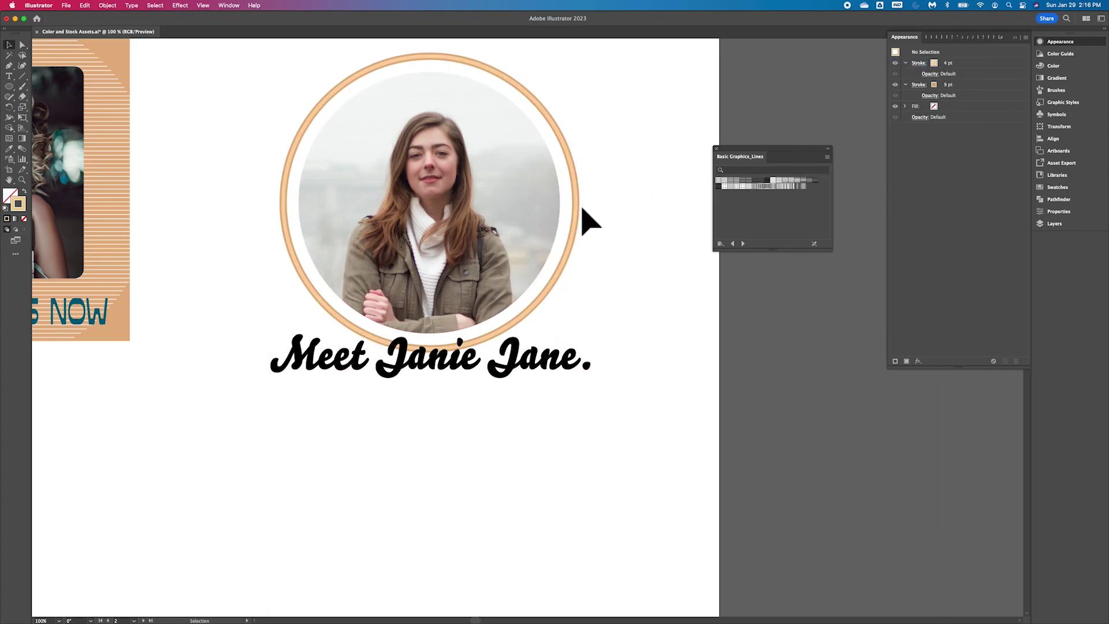
- Zoom in on the ring and align its 4 pt peach stroke to the outside of the path
key(a)
scroll(590, 220, up, 10)
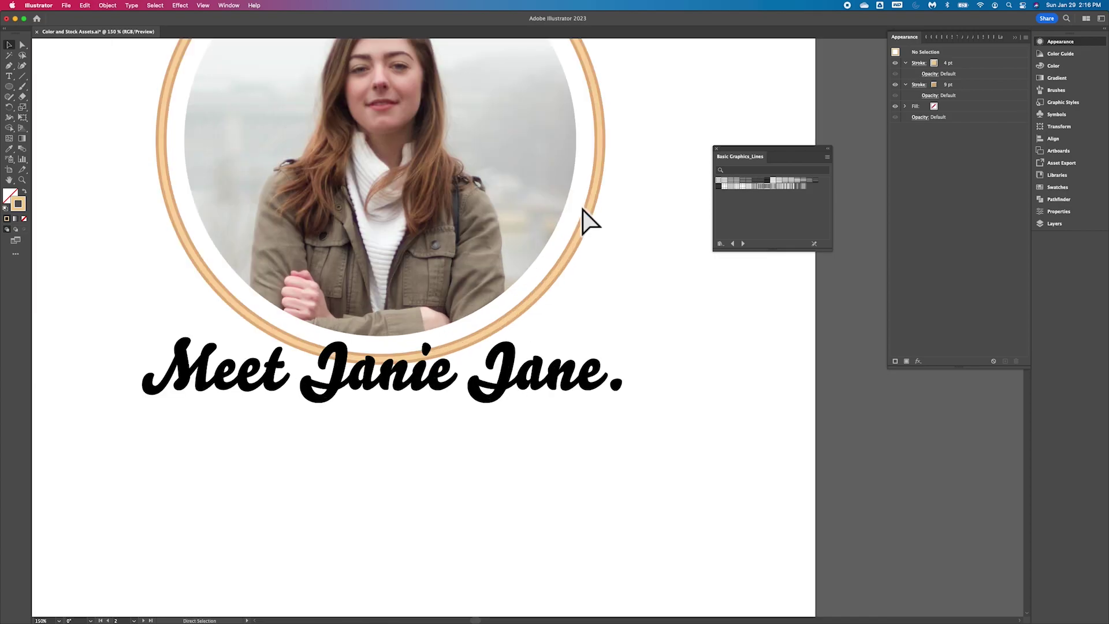
key(v)
scroll(589, 222, up, 10)
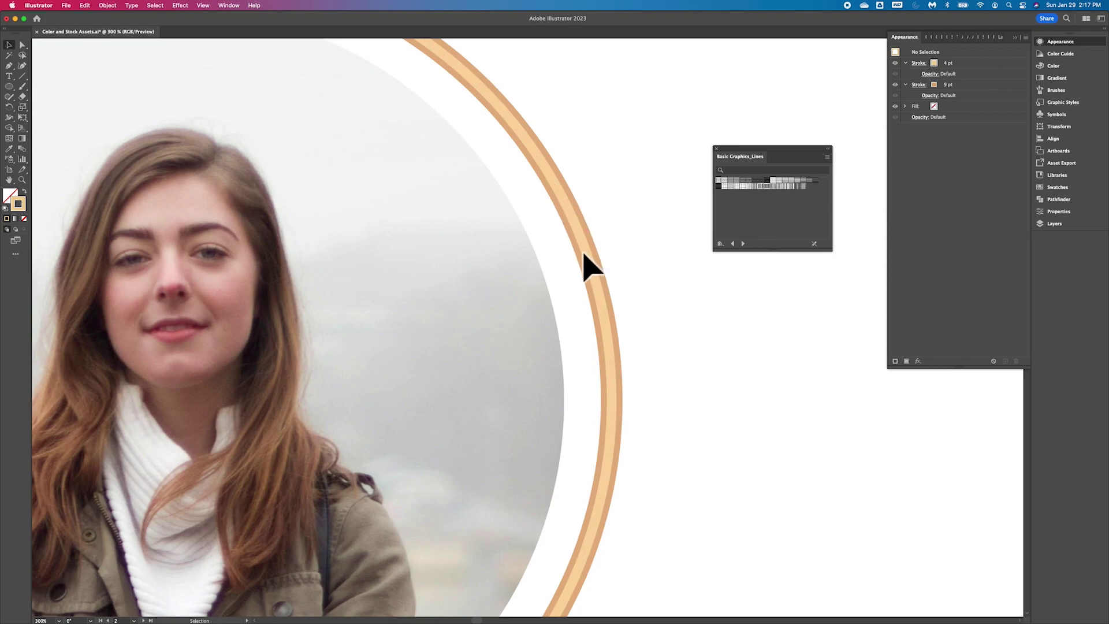
click(589, 251)
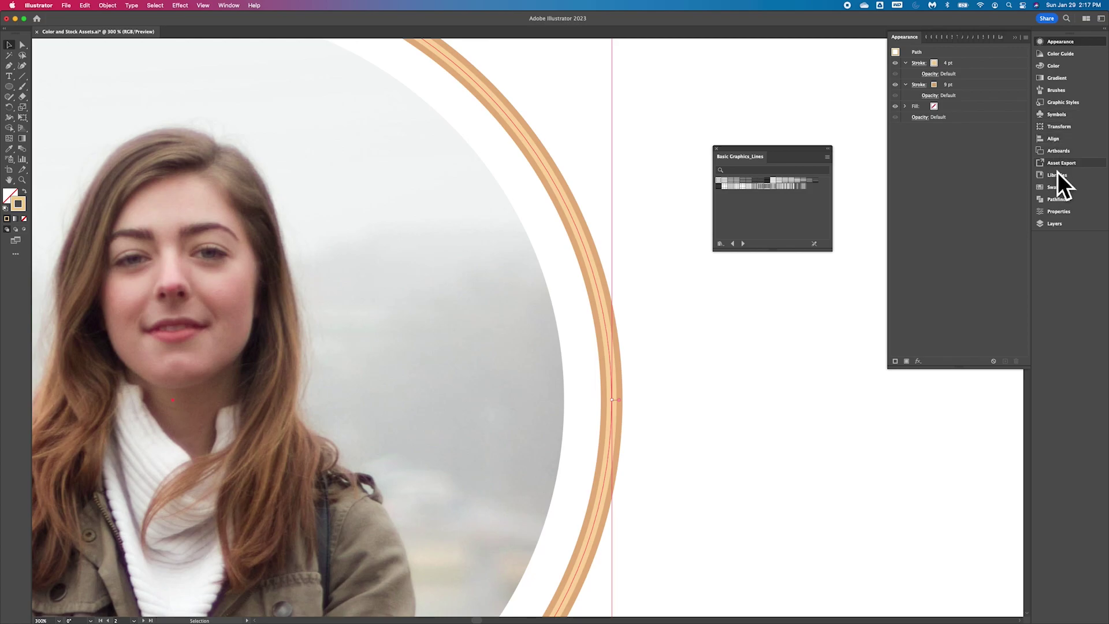
click(1063, 215)
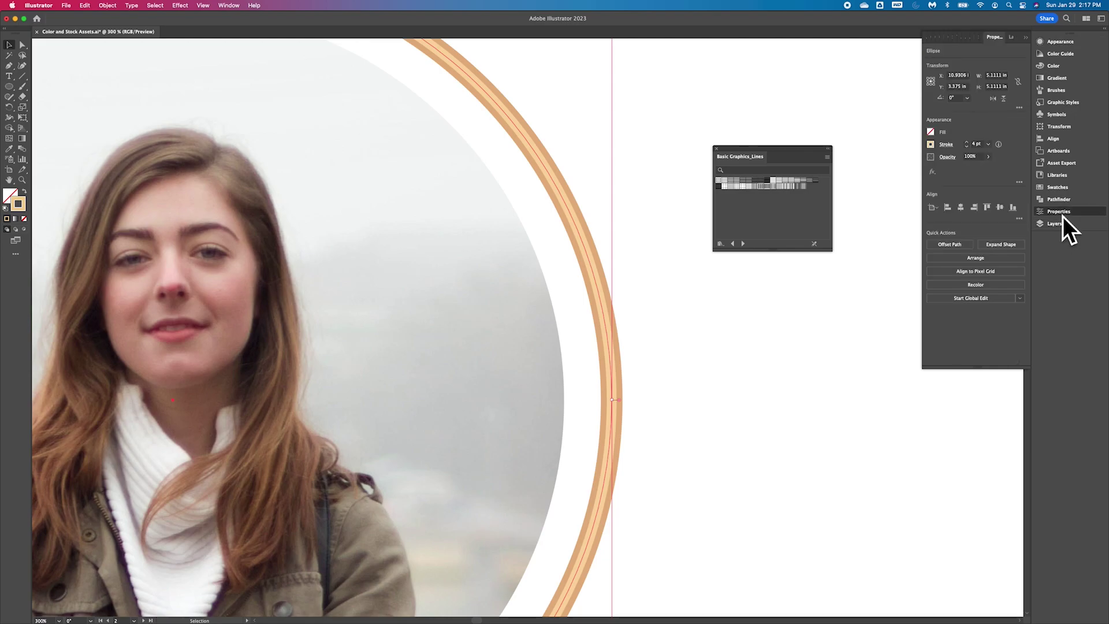
click(958, 150)
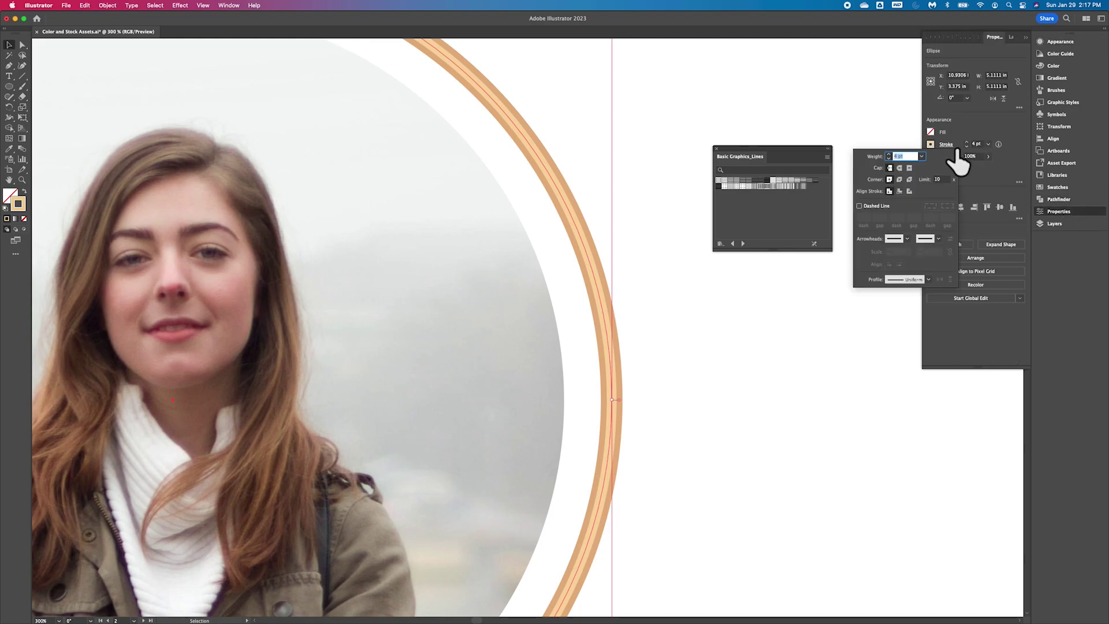
click(914, 196)
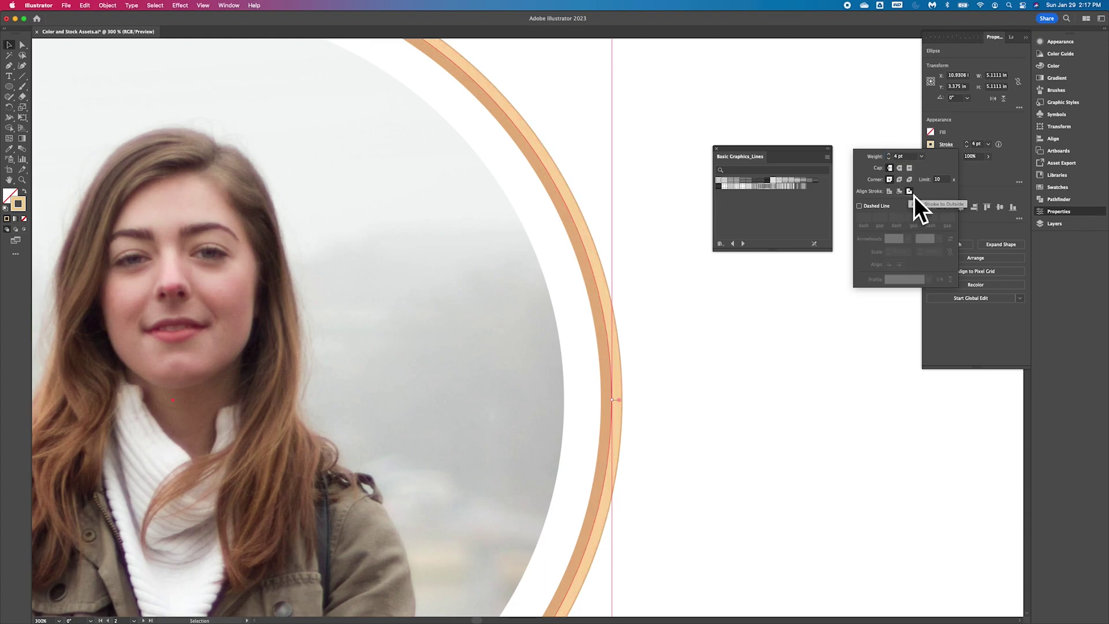
click(713, 414)
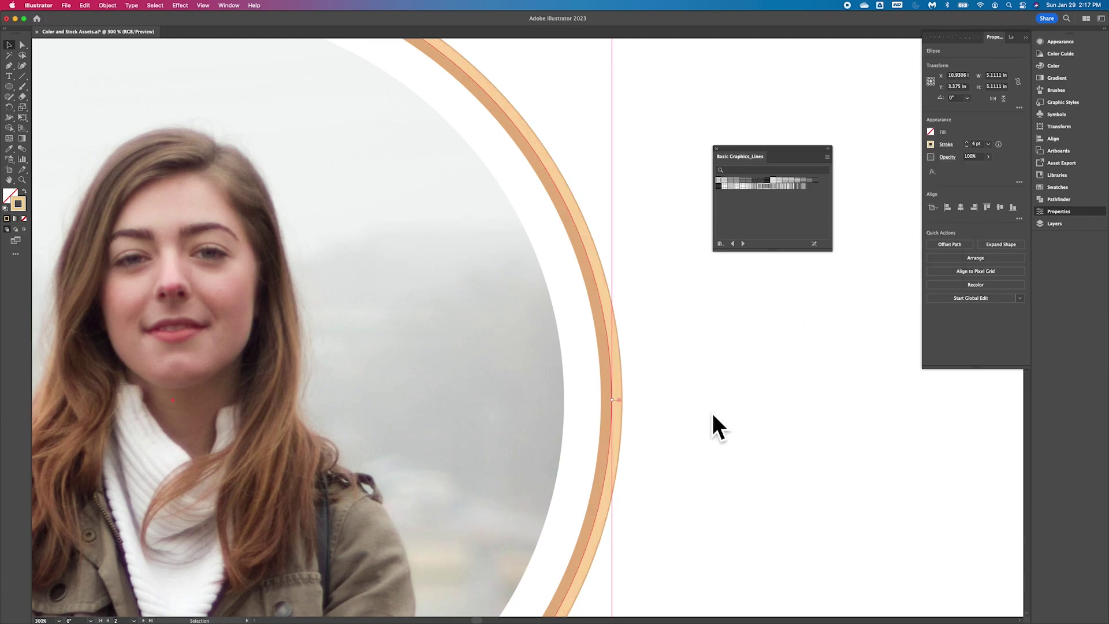
click(678, 377)
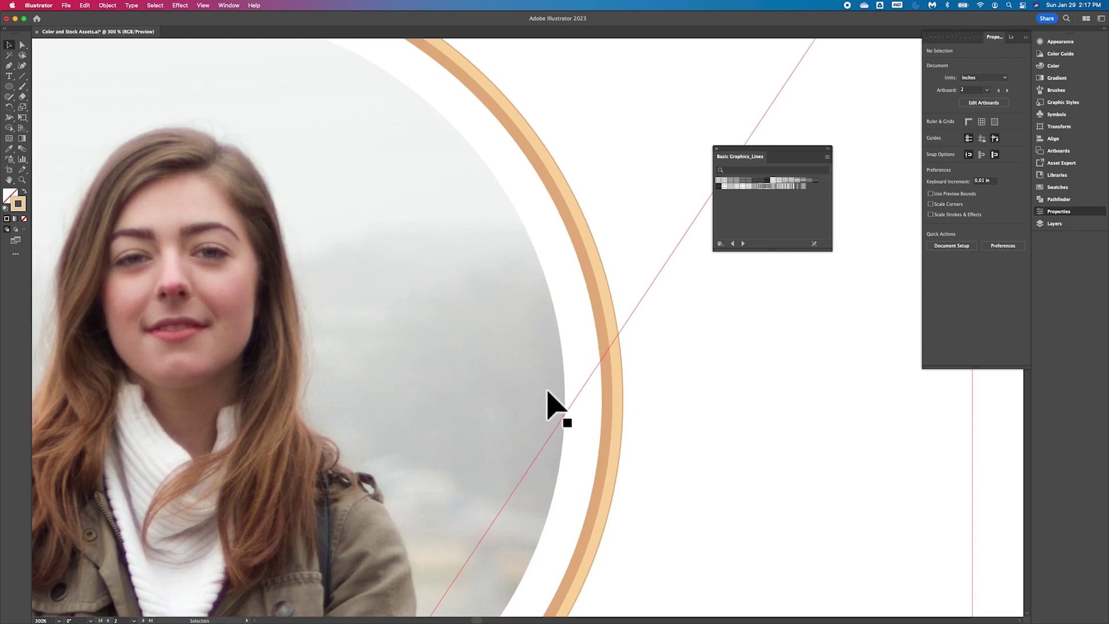
- In the Appearance panel, align the ring's 9 pt stroke to the inside
scroll(553, 409, up, 2)
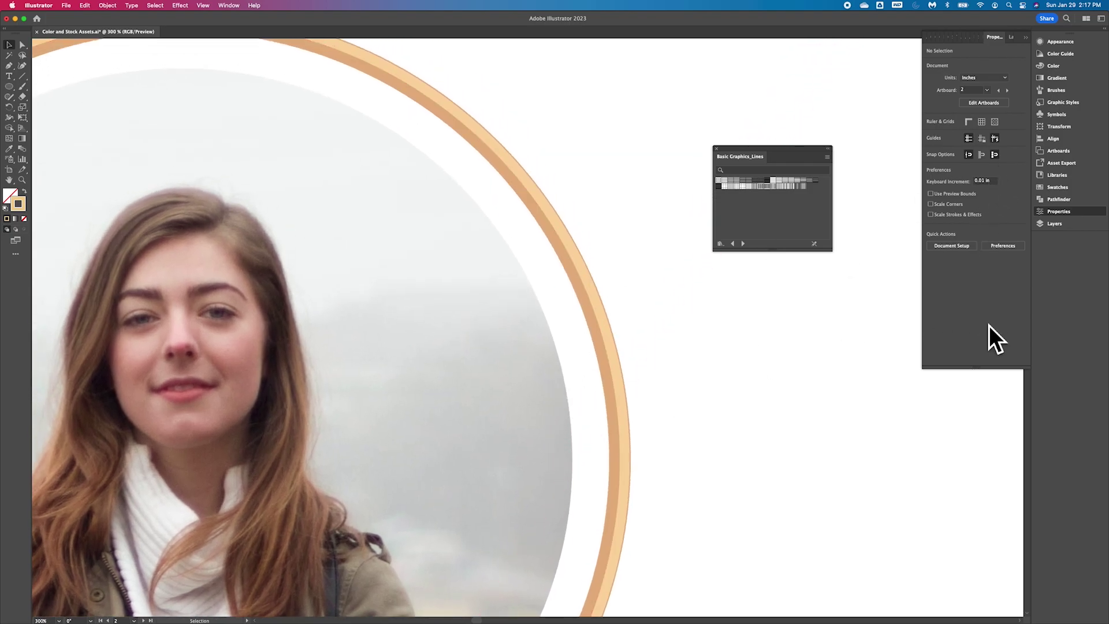
click(1067, 215)
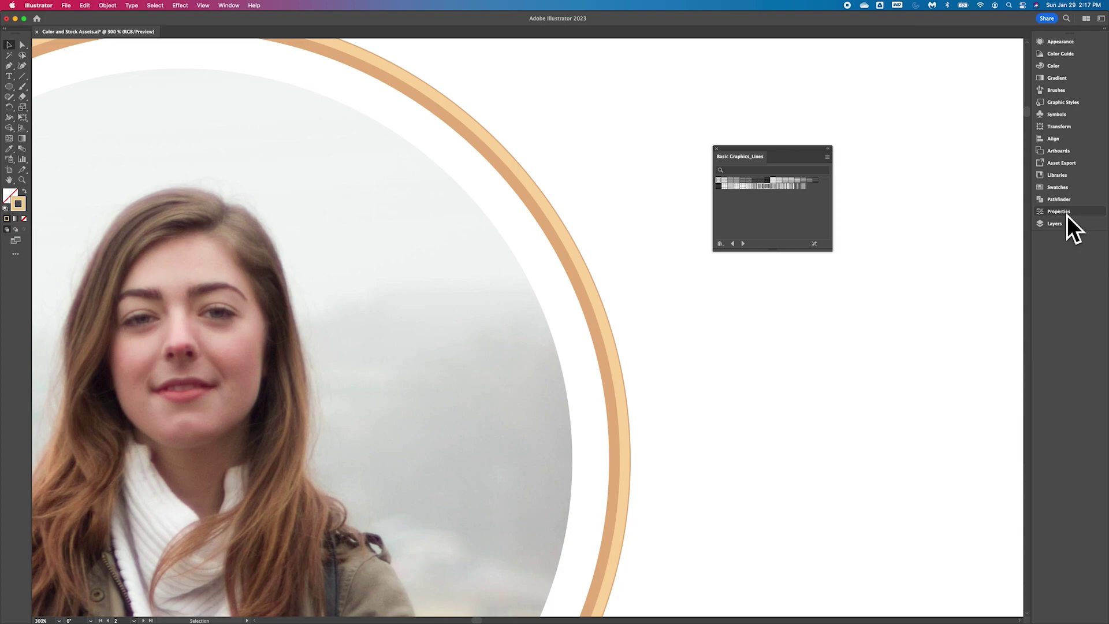
click(1067, 215)
click(1063, 42)
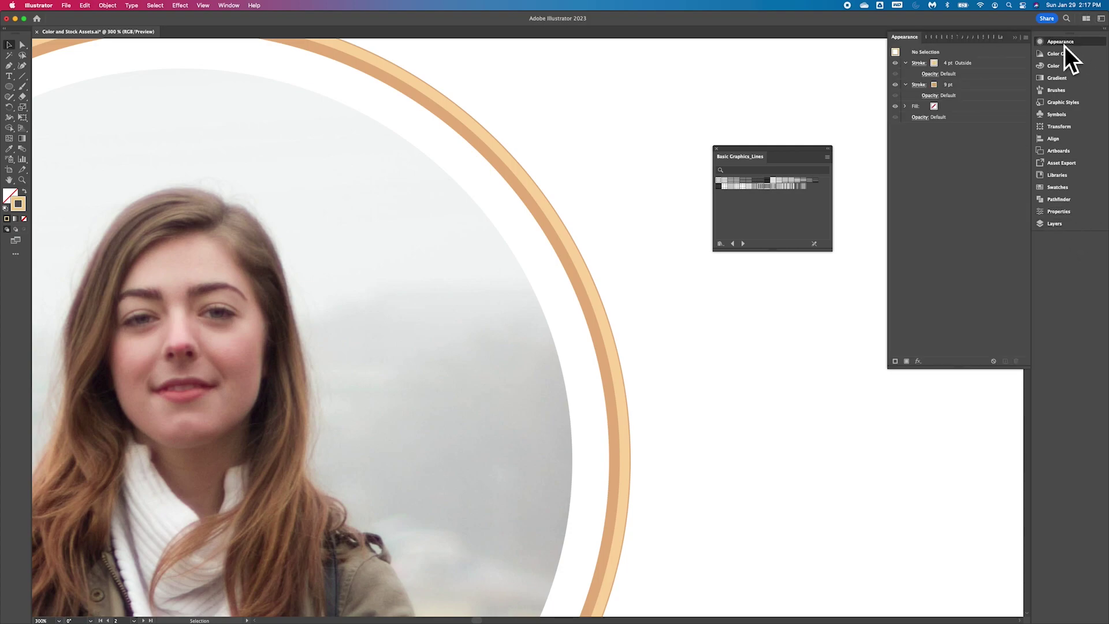
click(919, 85)
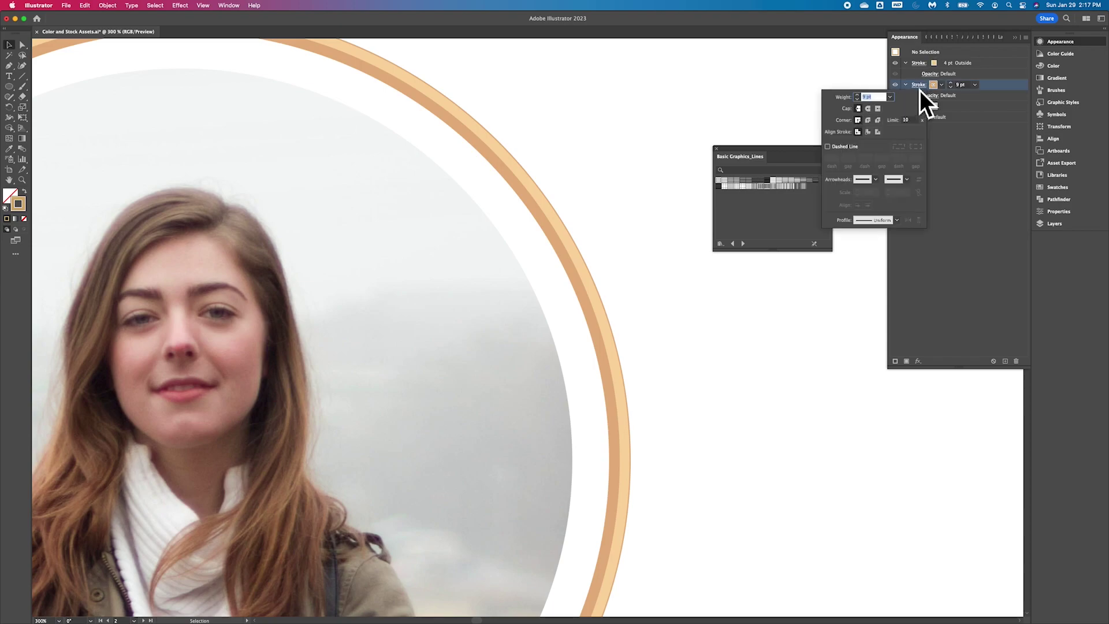
click(869, 133)
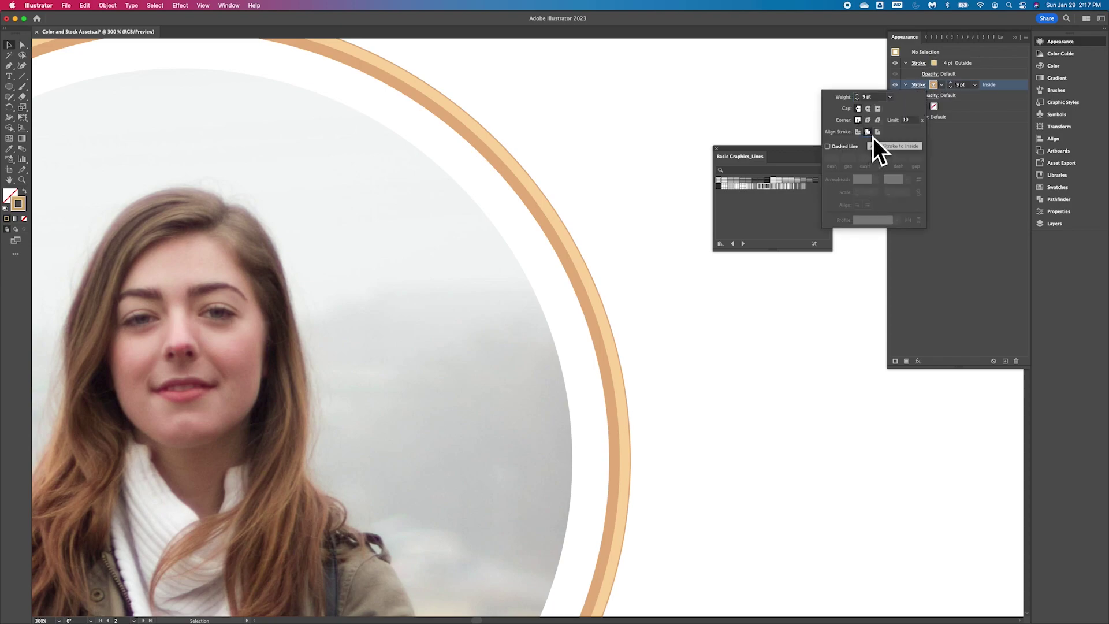
- Review the 4 pt stroke's colour and options, then zoom out to the whole artboard
click(945, 67)
click(944, 68)
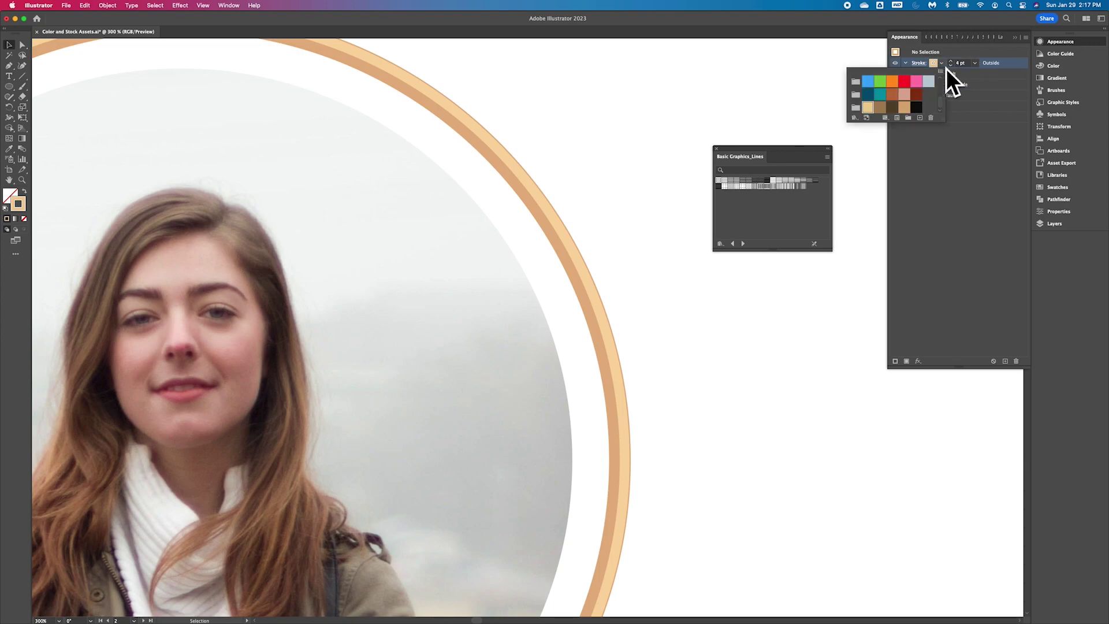
click(947, 68)
click(925, 67)
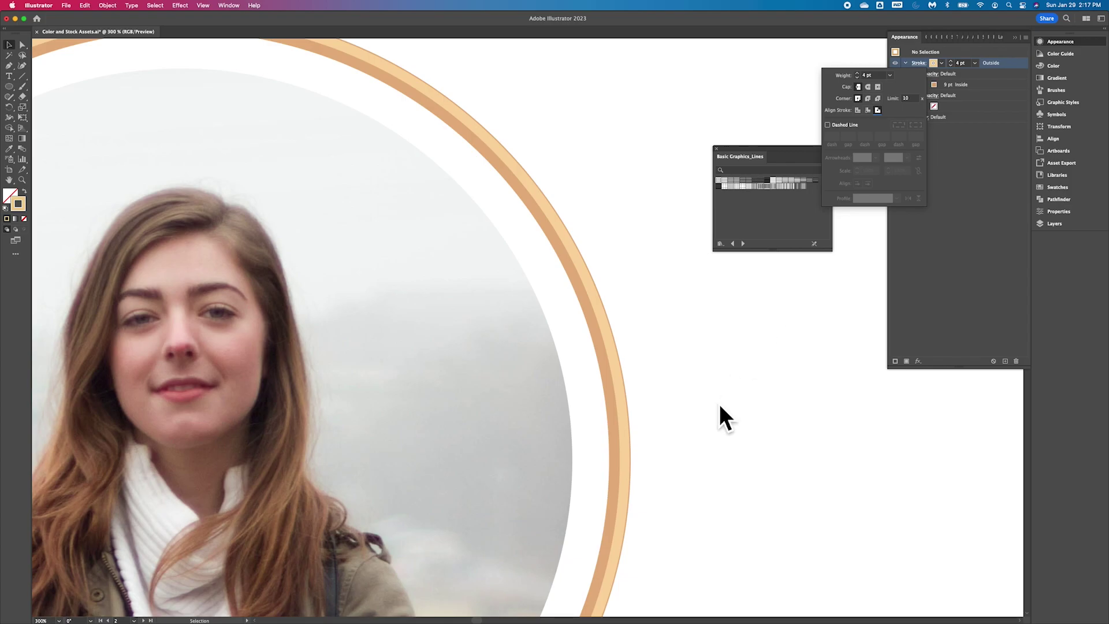
scroll(726, 383, down, 5)
scroll(726, 383, left, 5)
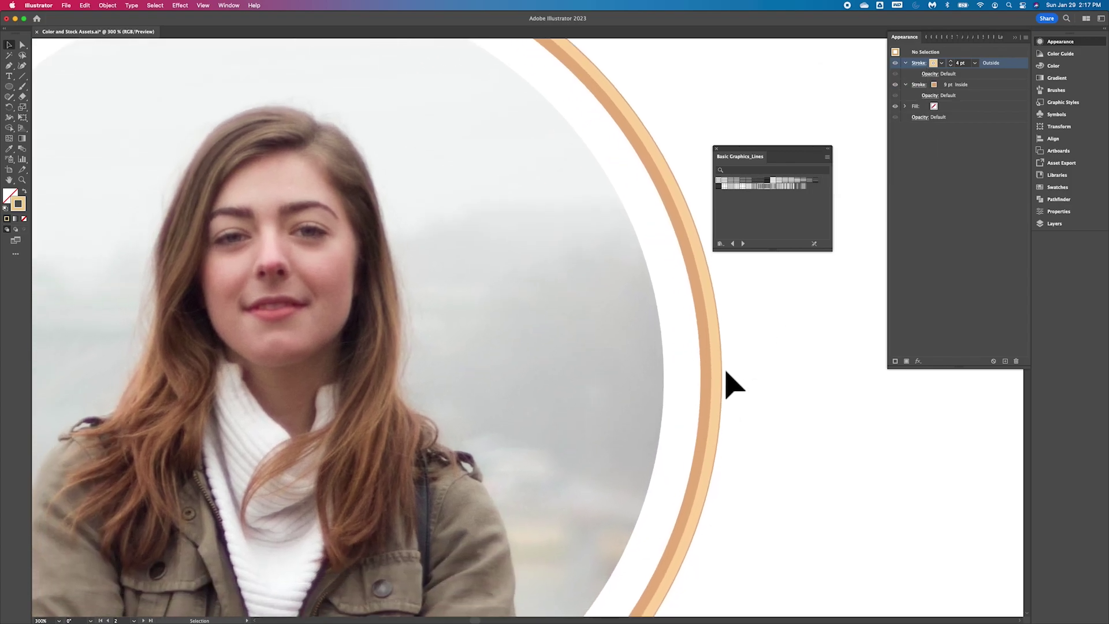
key(super+minus)
key(super+minus)
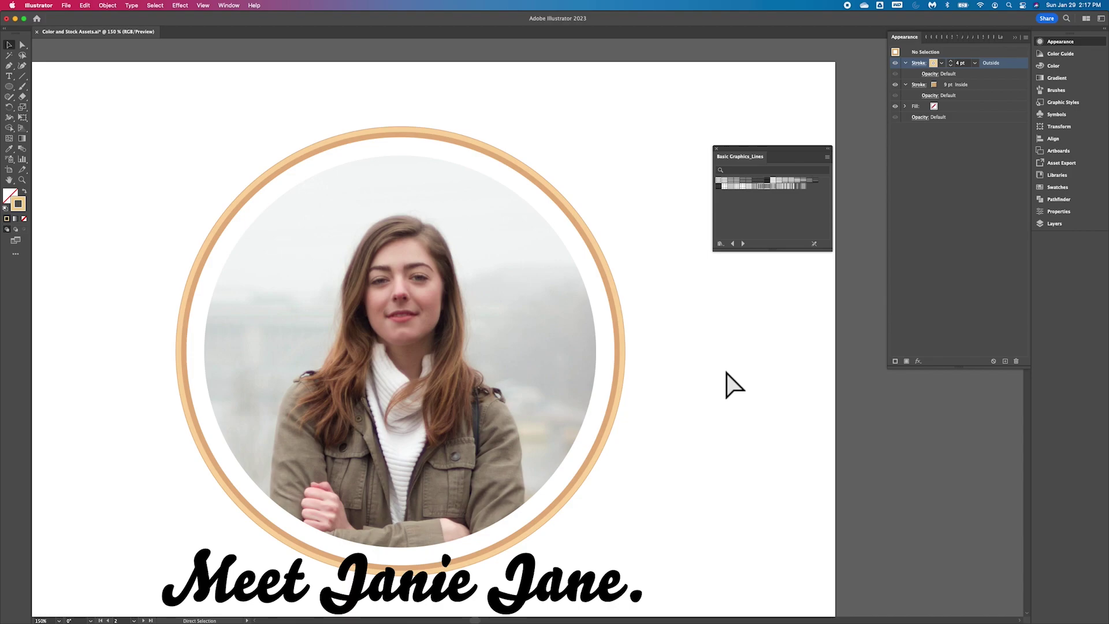
key(v)
- Select the ring and set its first 4 pt stroke to align inside
click(585, 230)
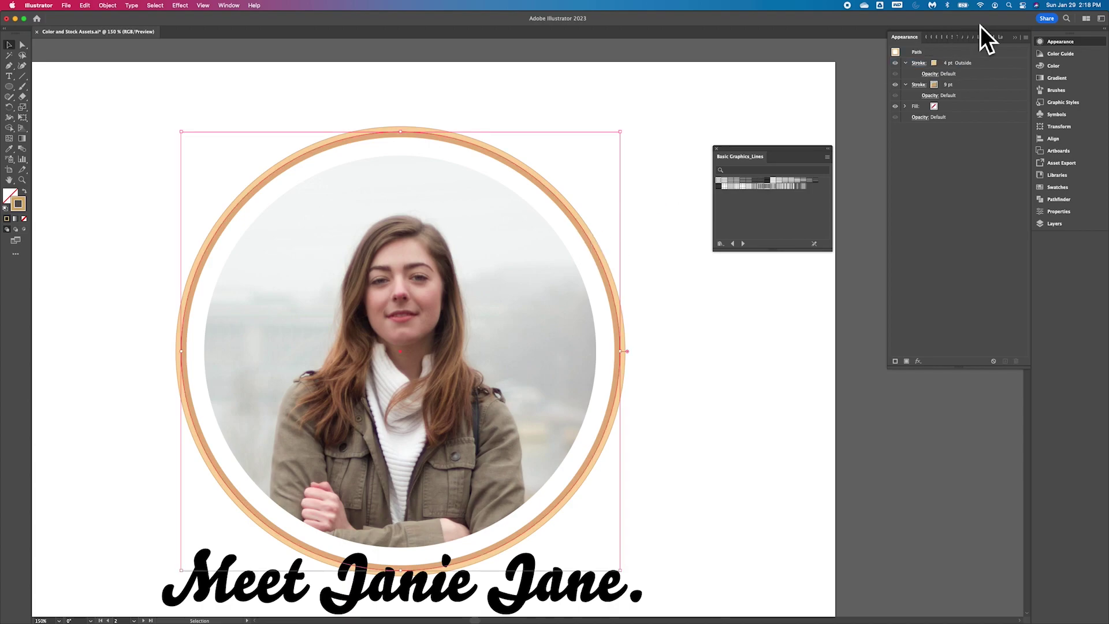
click(920, 67)
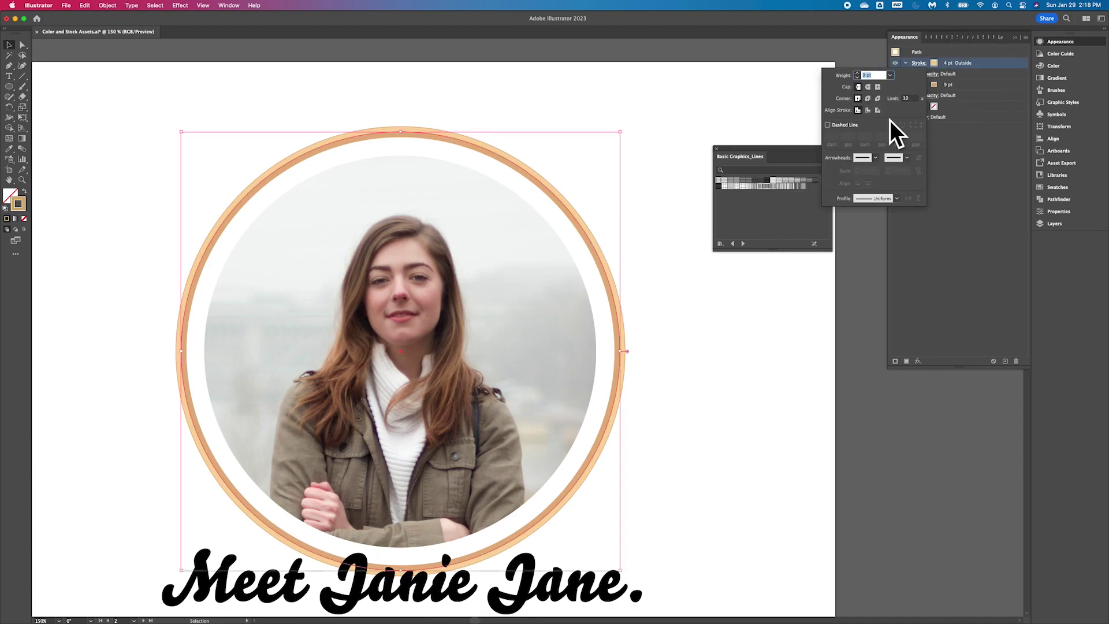
click(871, 113)
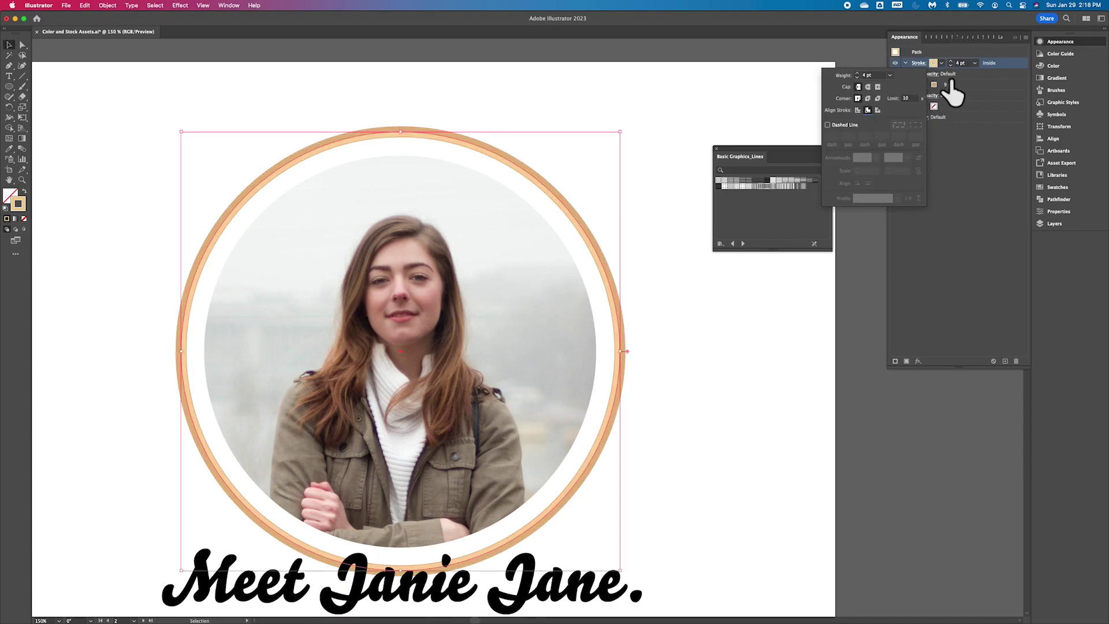
click(920, 84)
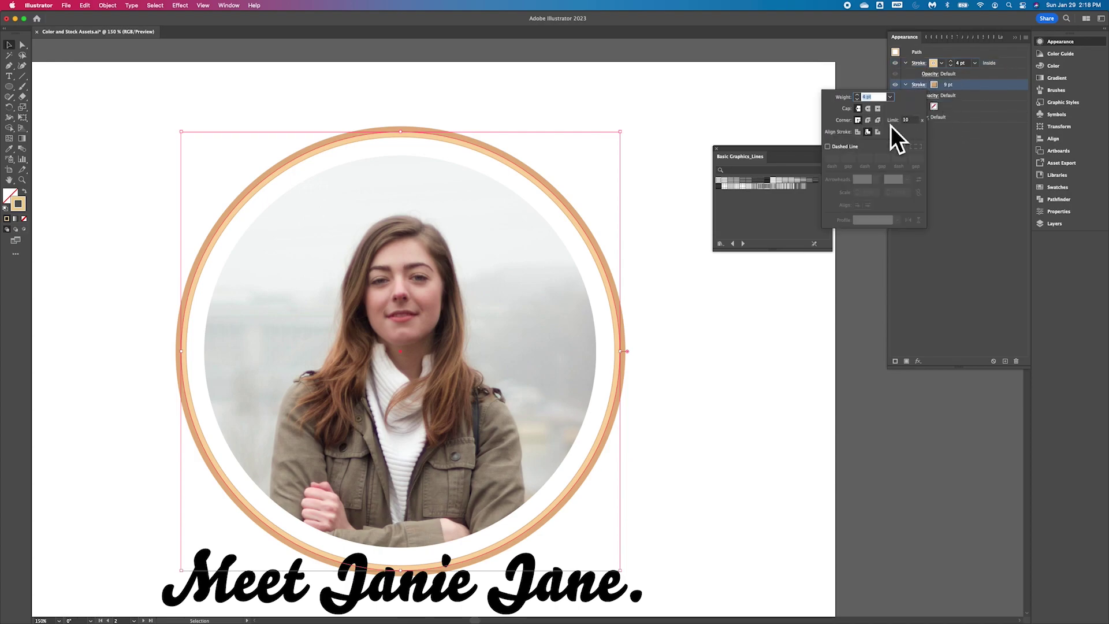
click(872, 136)
click(993, 154)
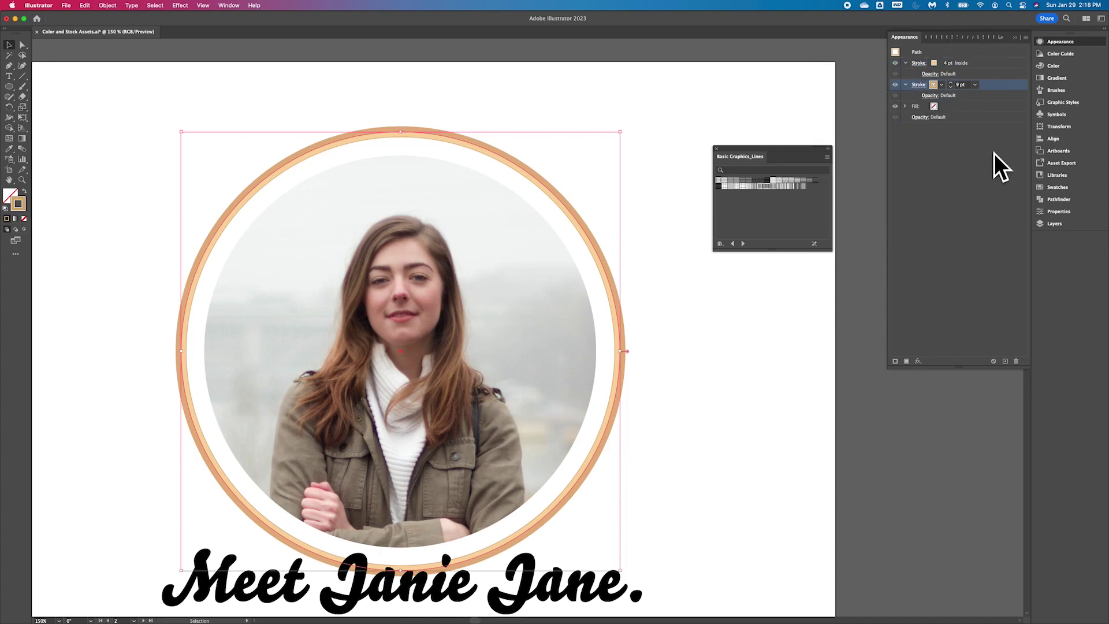
- Raise the first stroke's weight to 6 pt and deselect the ring
click(954, 67)
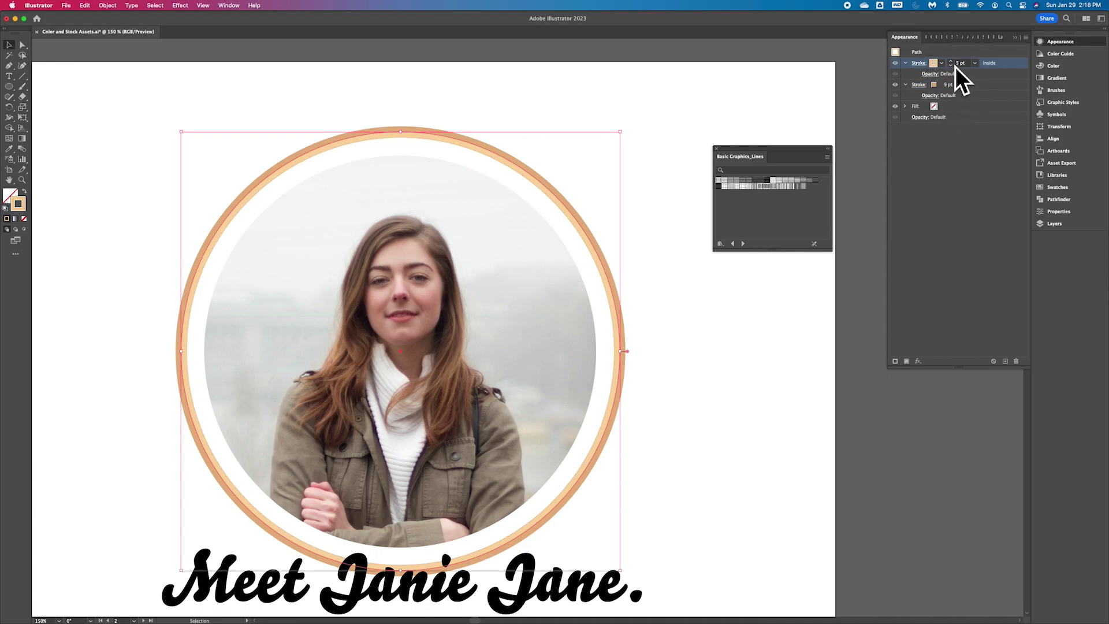
key(Up)
click(742, 438)
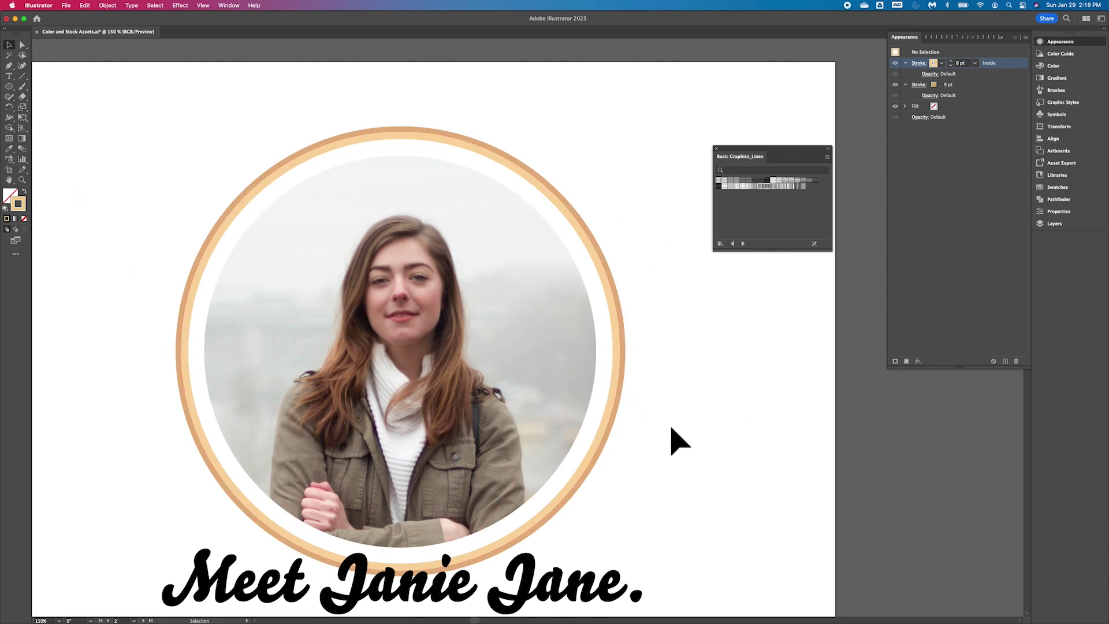
scroll(679, 442, down, 5)
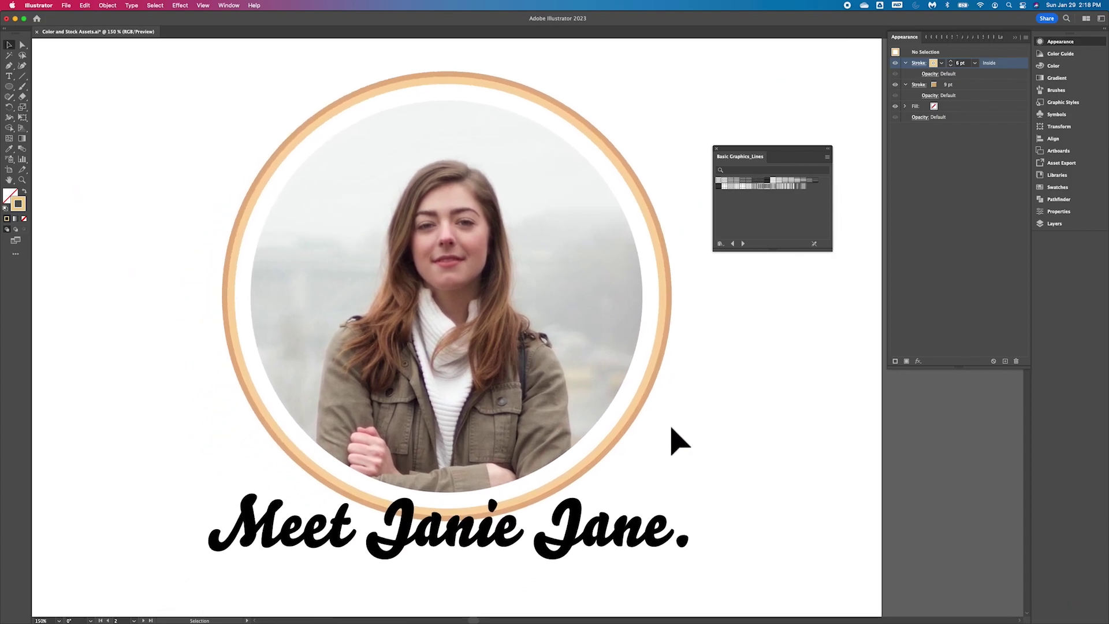
- Drag the 'Meet Janie Jane.' script caption down so it sits below the ringed photo
key(super+minus)
key(super+minus)
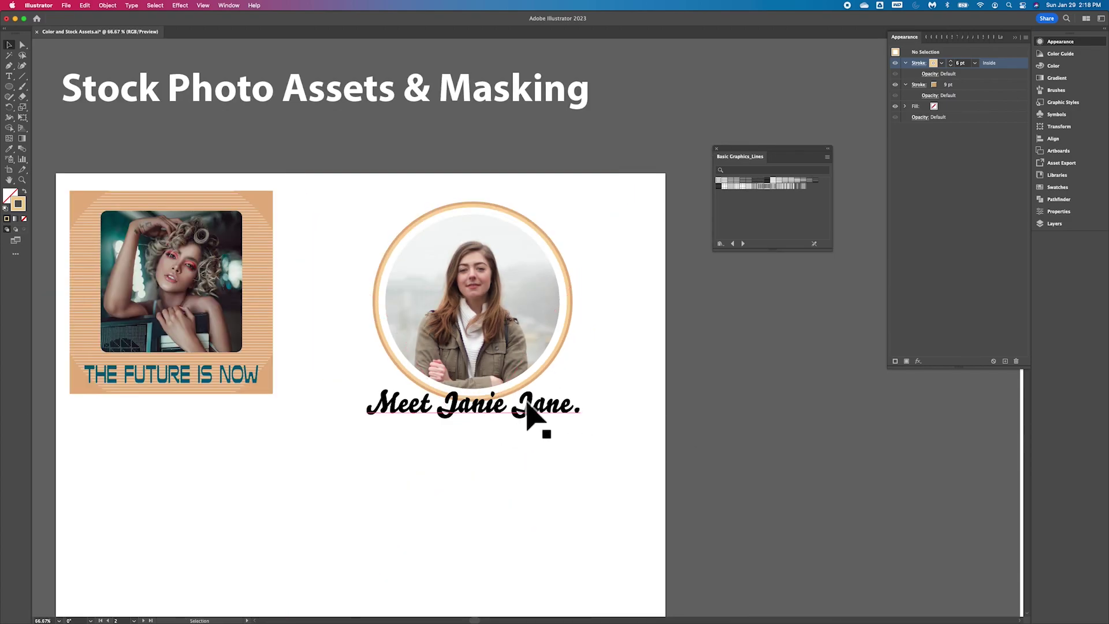
click(505, 257)
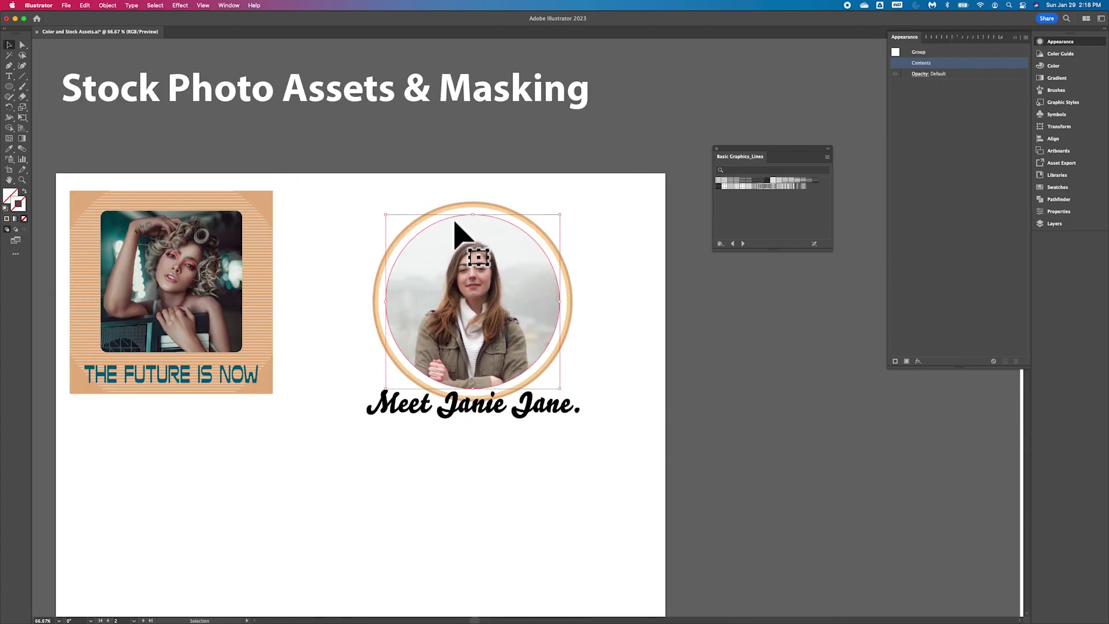
click(549, 415)
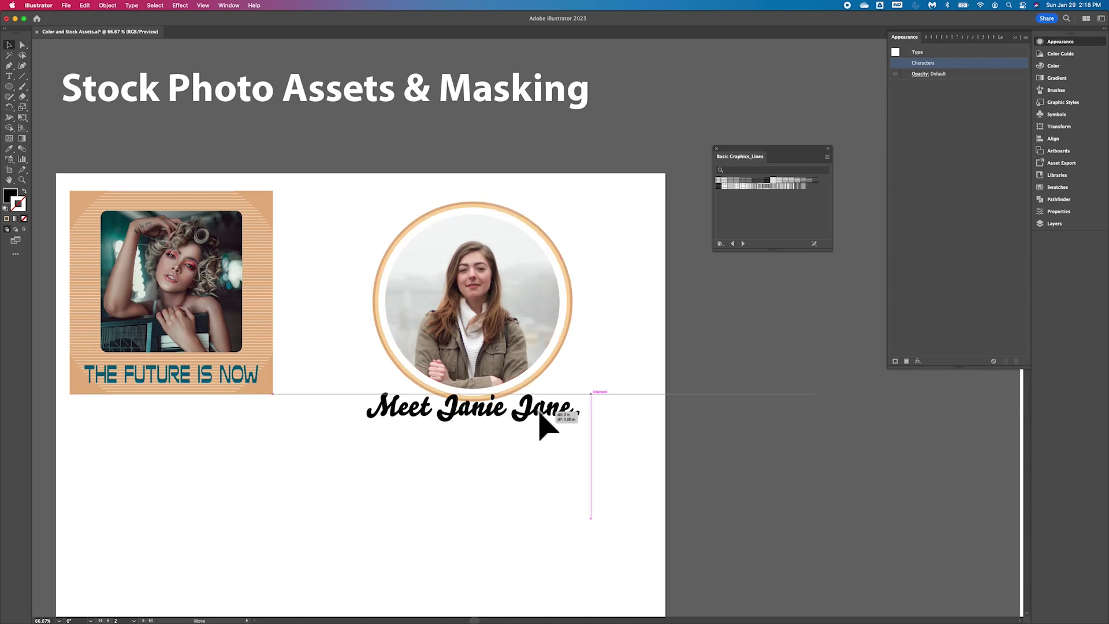
drag(540, 416, 538, 385)
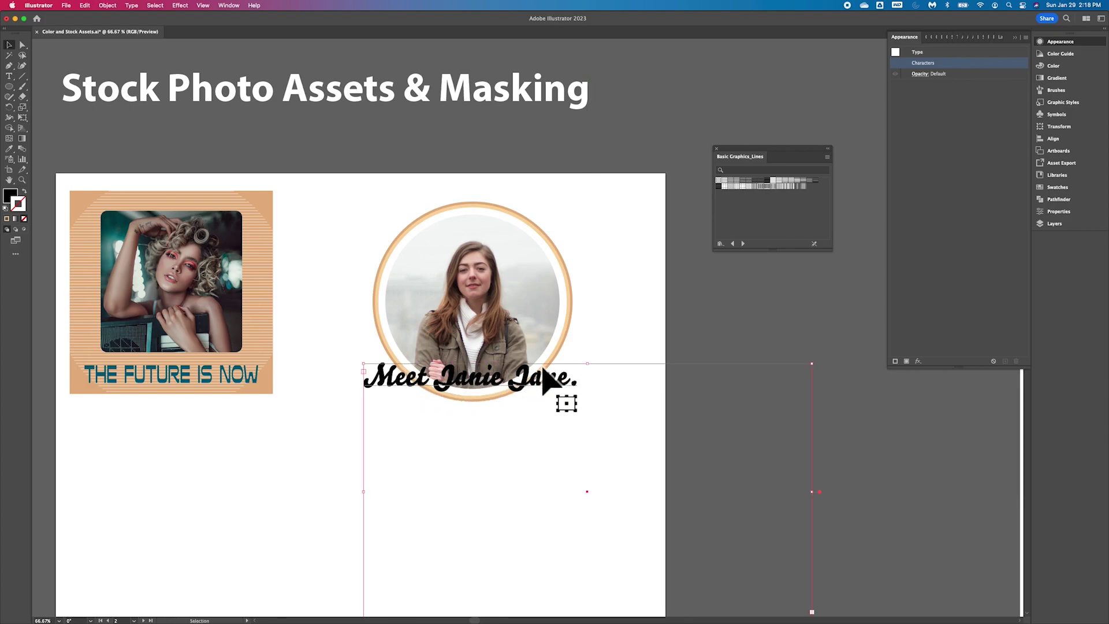
drag(540, 378, 543, 442)
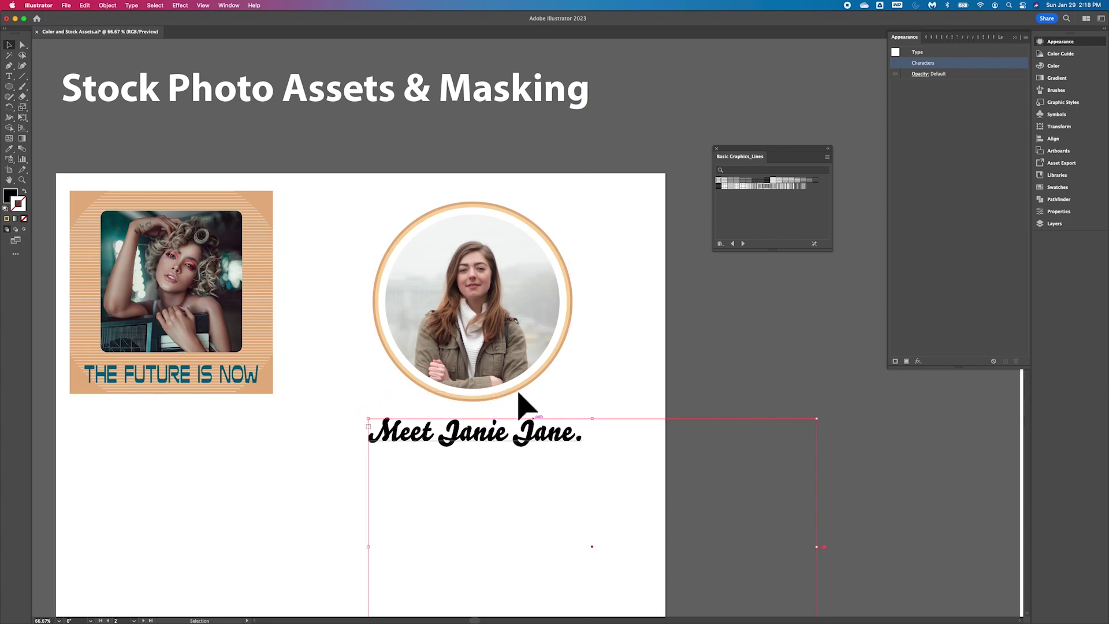
- Marquee-select the clipped portrait and its ellipse ring and group them with Cmd+G
click(485, 292)
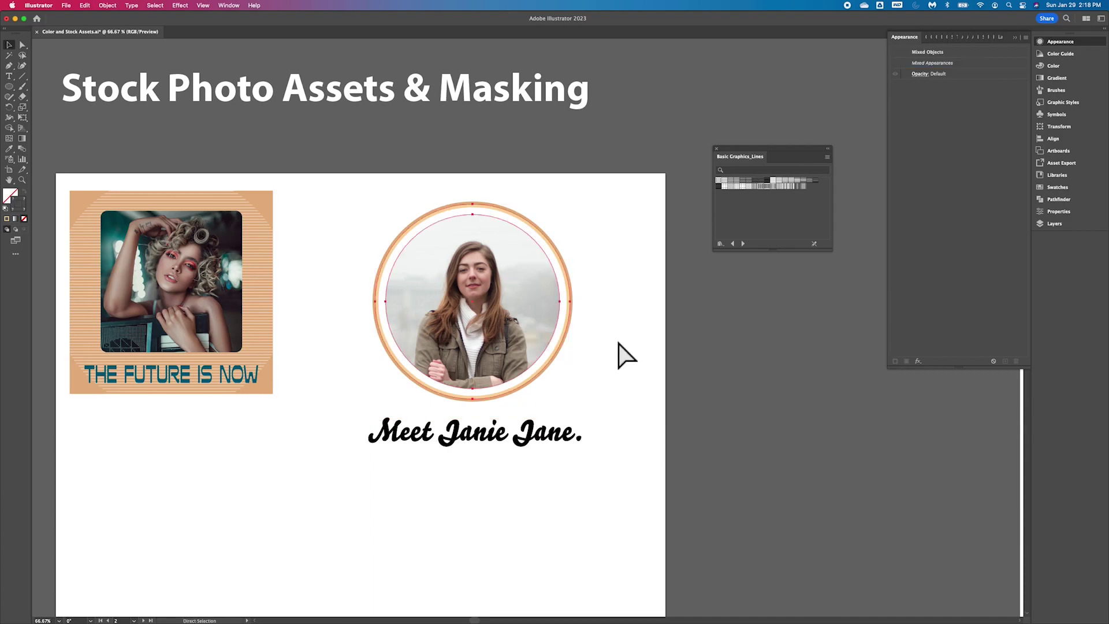
click(1069, 229)
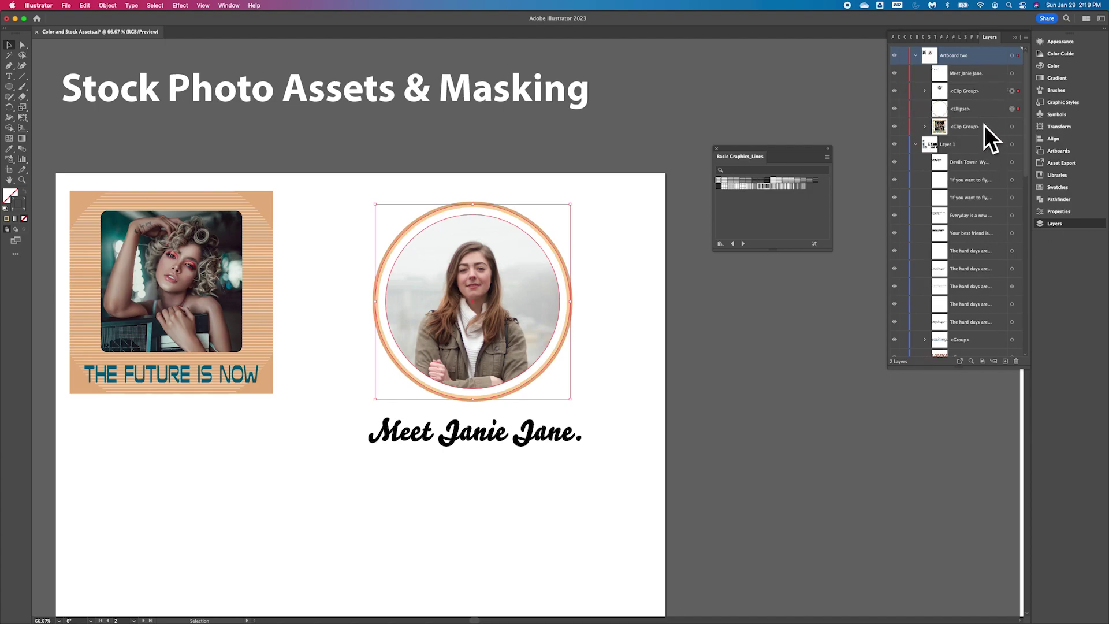
key(super+v)
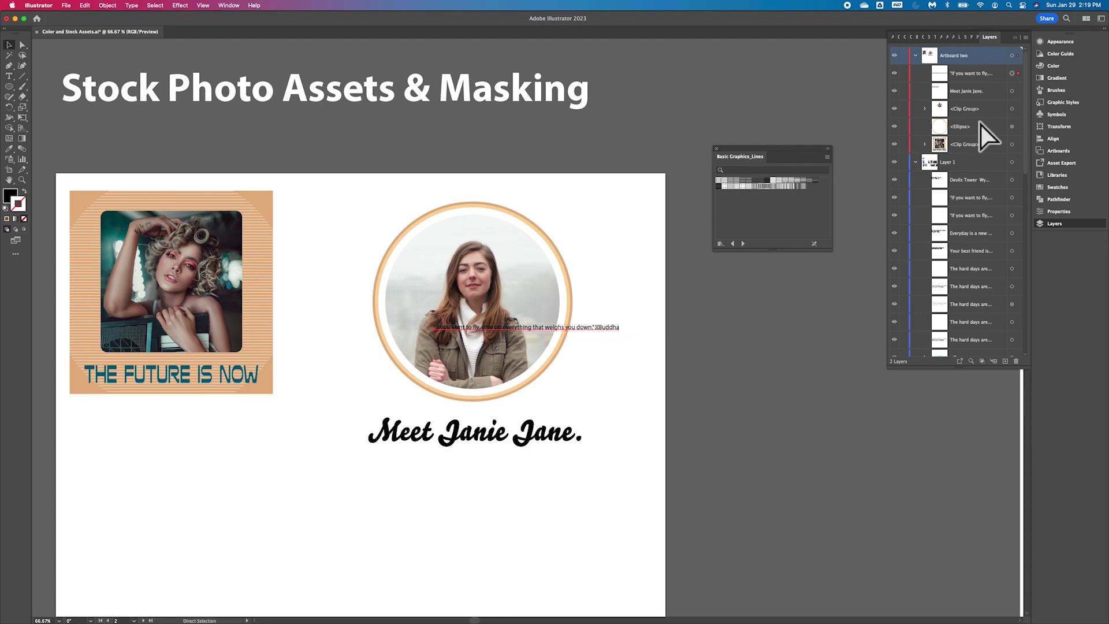
key(super+z)
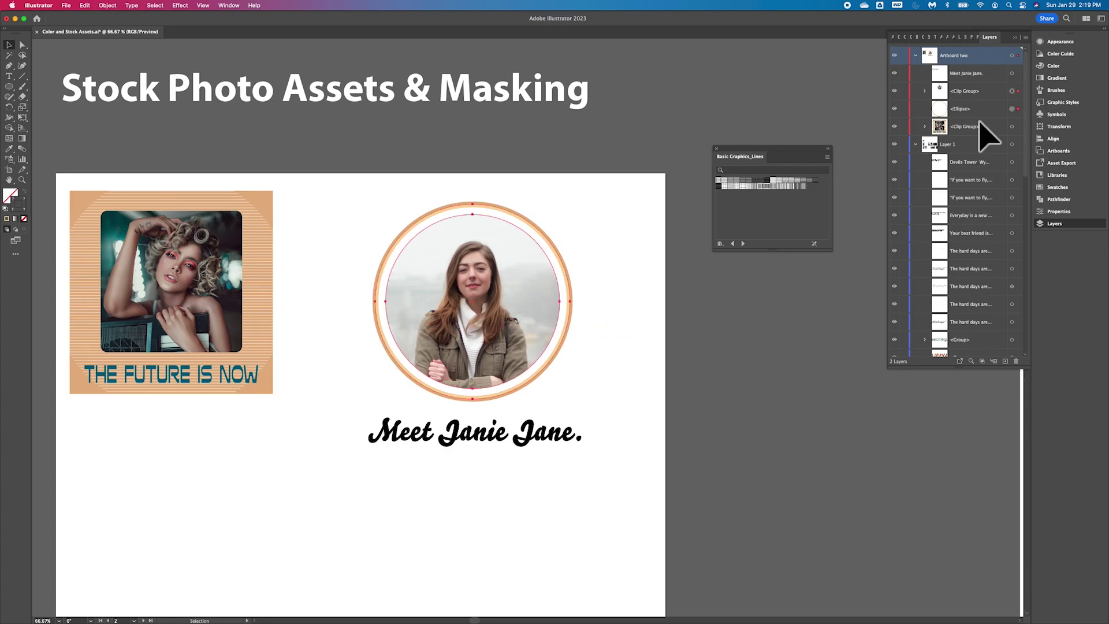
click(641, 240)
drag(345, 198, 608, 340)
key(super+g)
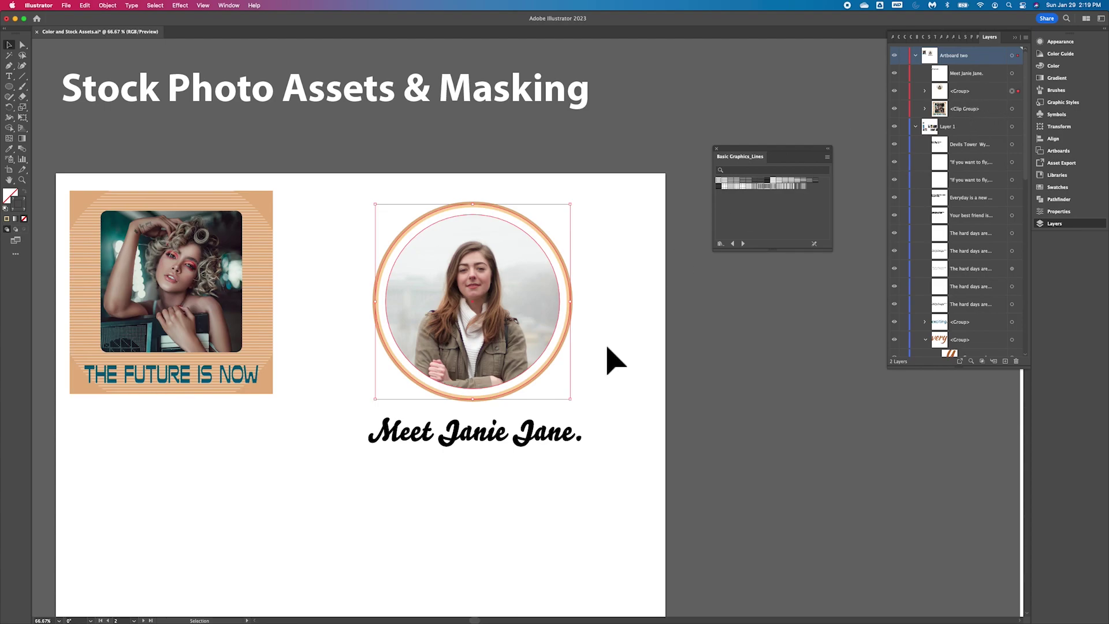
- Horizontally centre the circle photo group and 'Meet Janie Jane.' text on each other
mouse_move(535, 441)
mouse_down()
mouse_move(530, 420)
mouse_move(527, 441)
mouse_up()
click(495, 240)
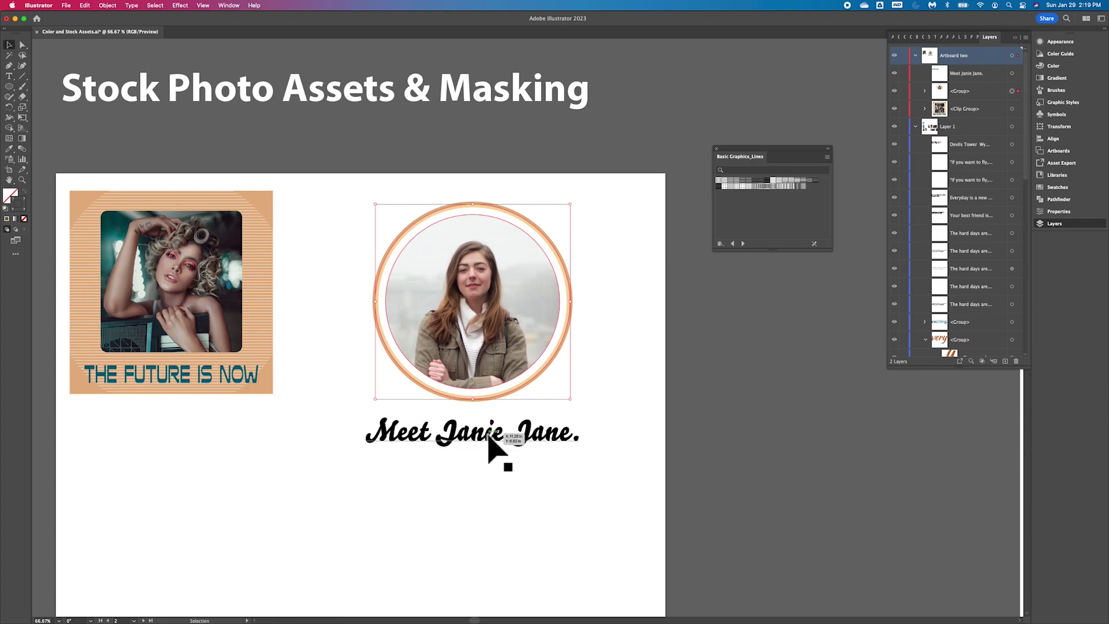
shift+click(489, 437)
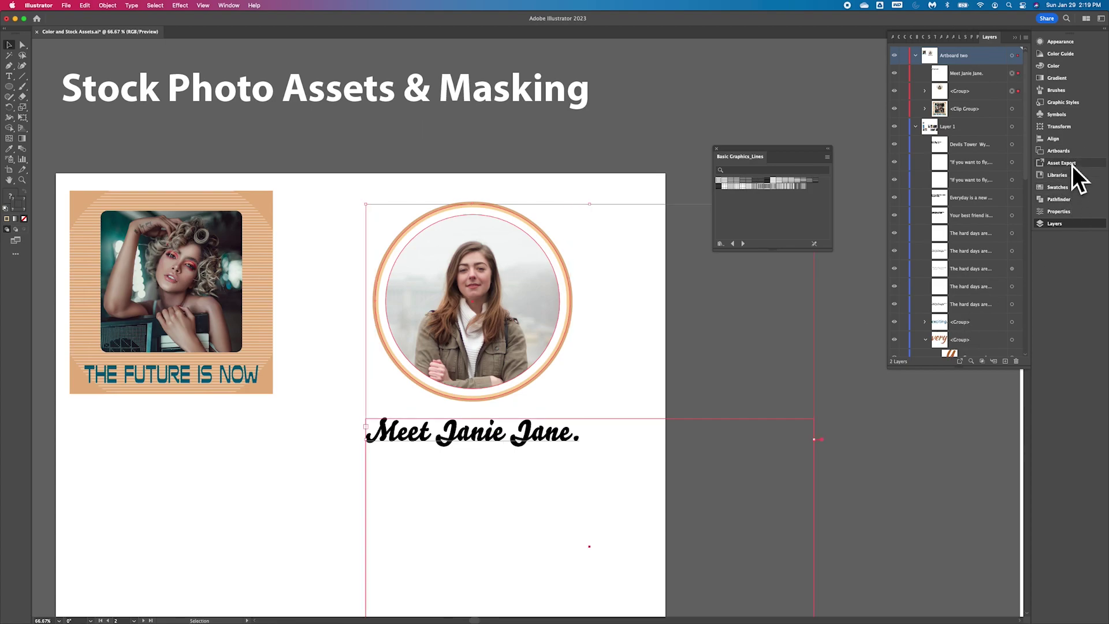
click(1062, 141)
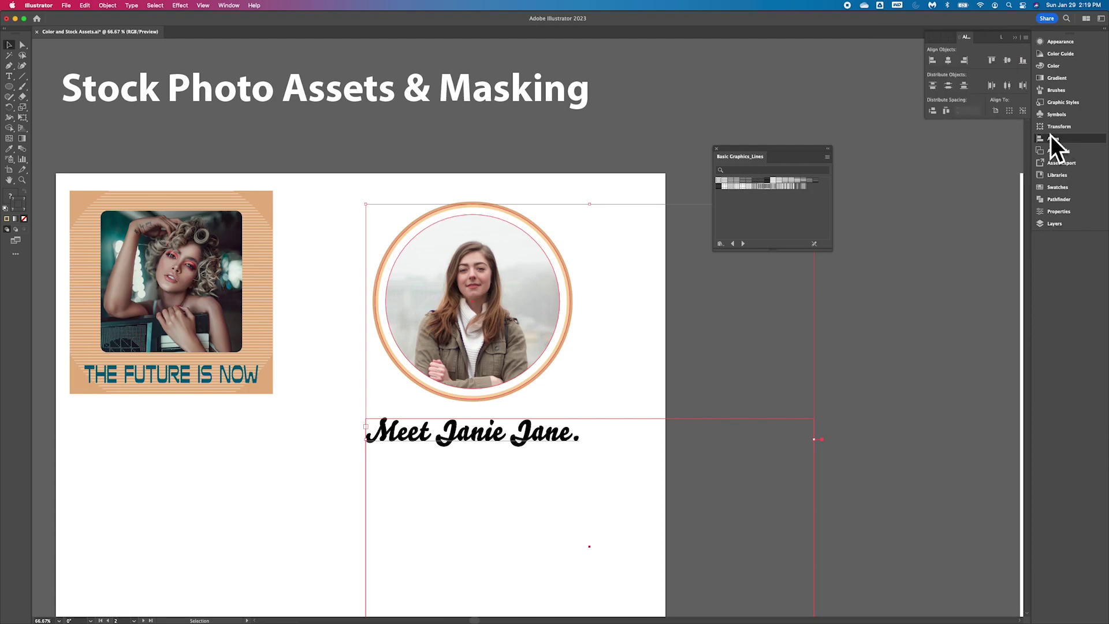
click(951, 63)
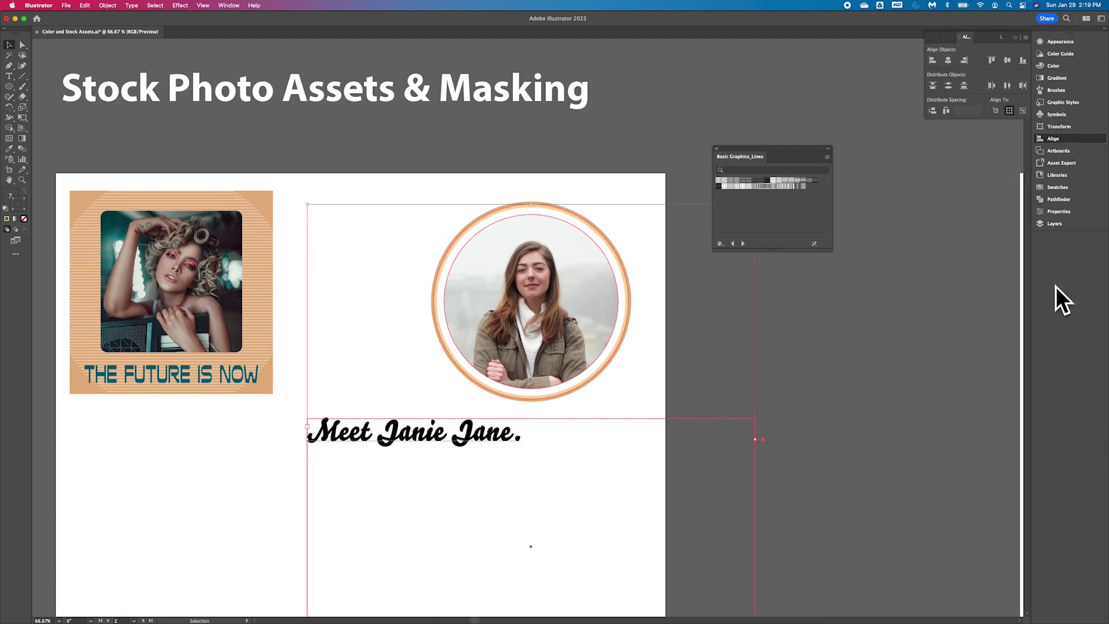
click(833, 428)
- Shrink the 'Meet Janie Jane.' text frame from its right and bottom to hug the line
click(464, 442)
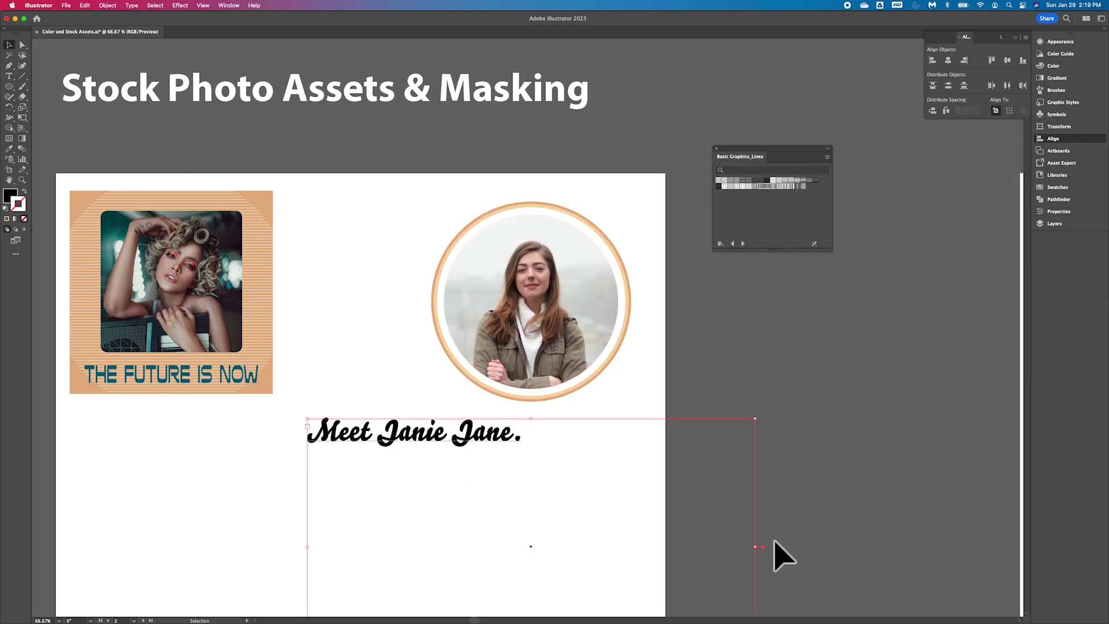
scroll(691, 499, down, 5)
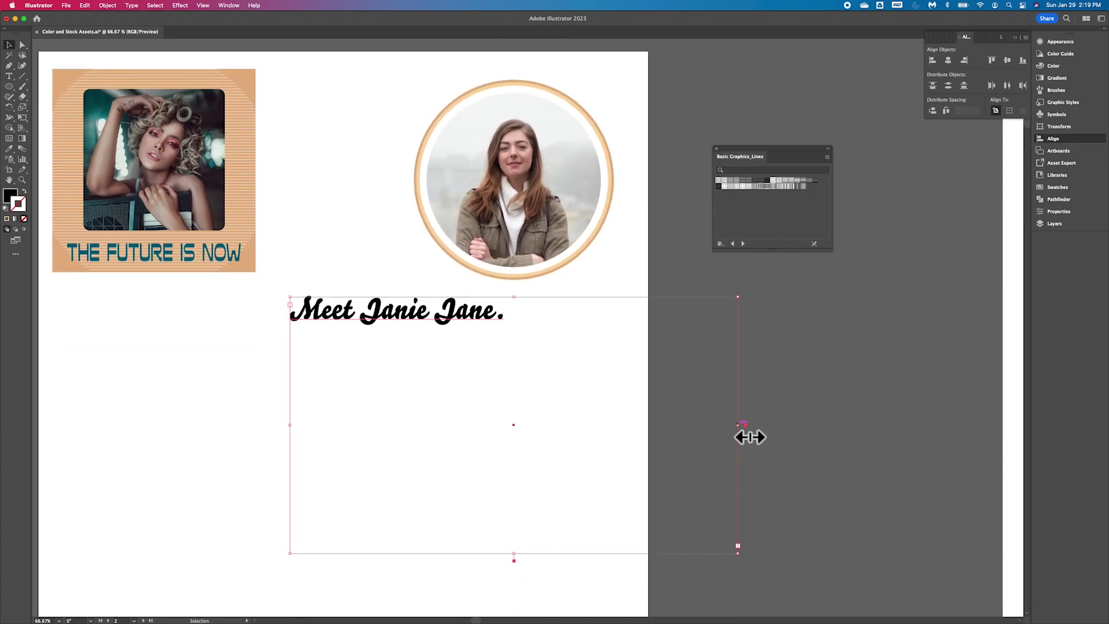
drag(746, 436, 528, 448)
drag(418, 567, 412, 343)
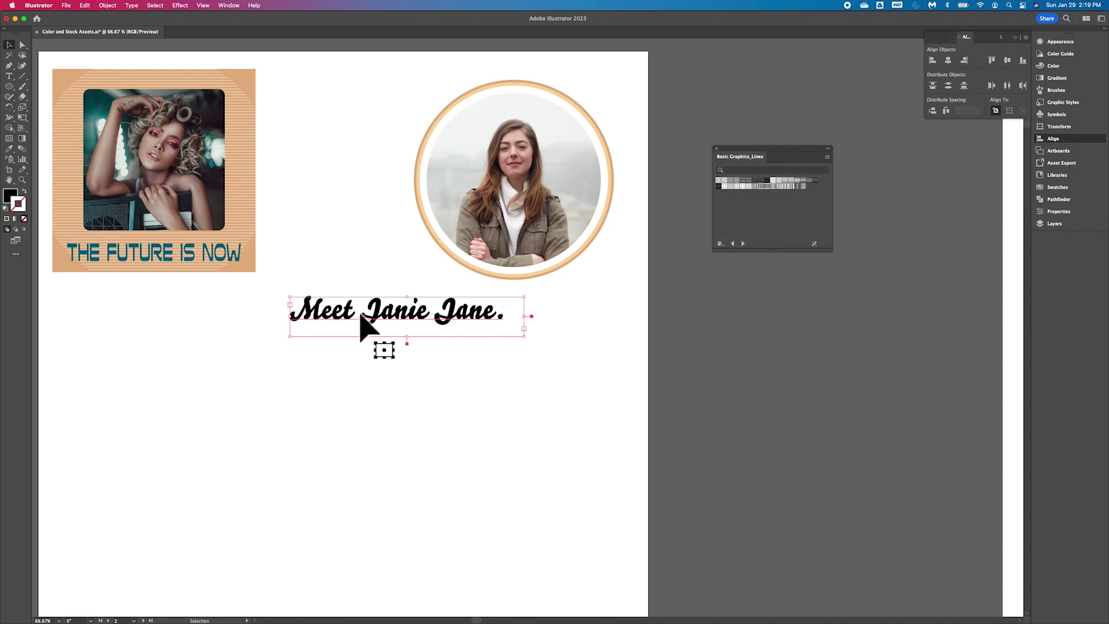
- Centre the 'Meet Janie Jane.' paragraph in its box and recentre it under the circle photo
click(1065, 213)
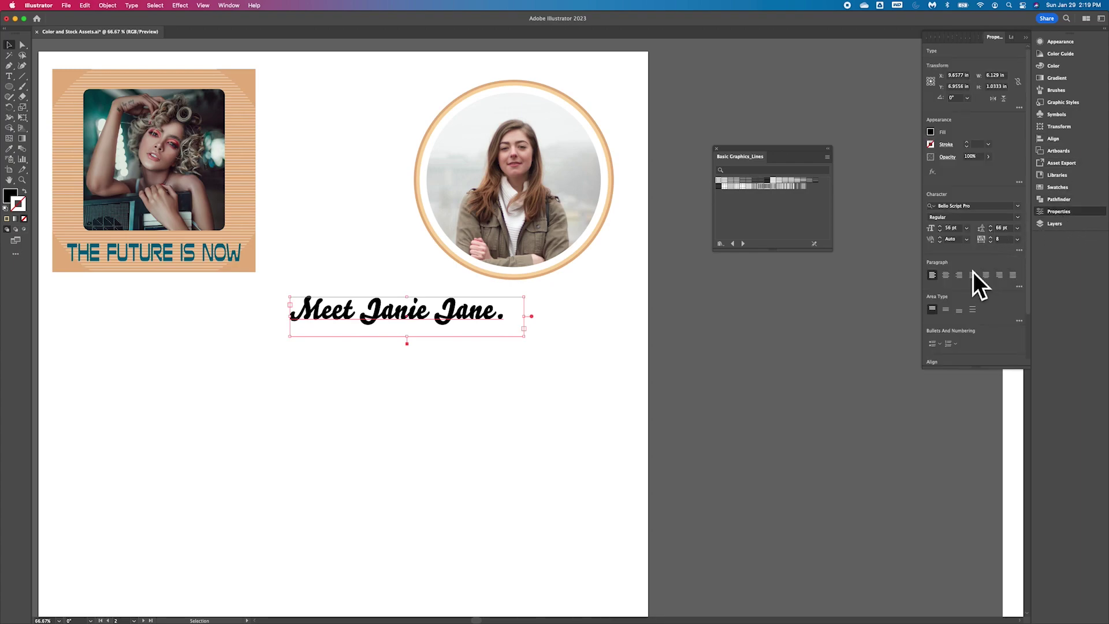
click(951, 279)
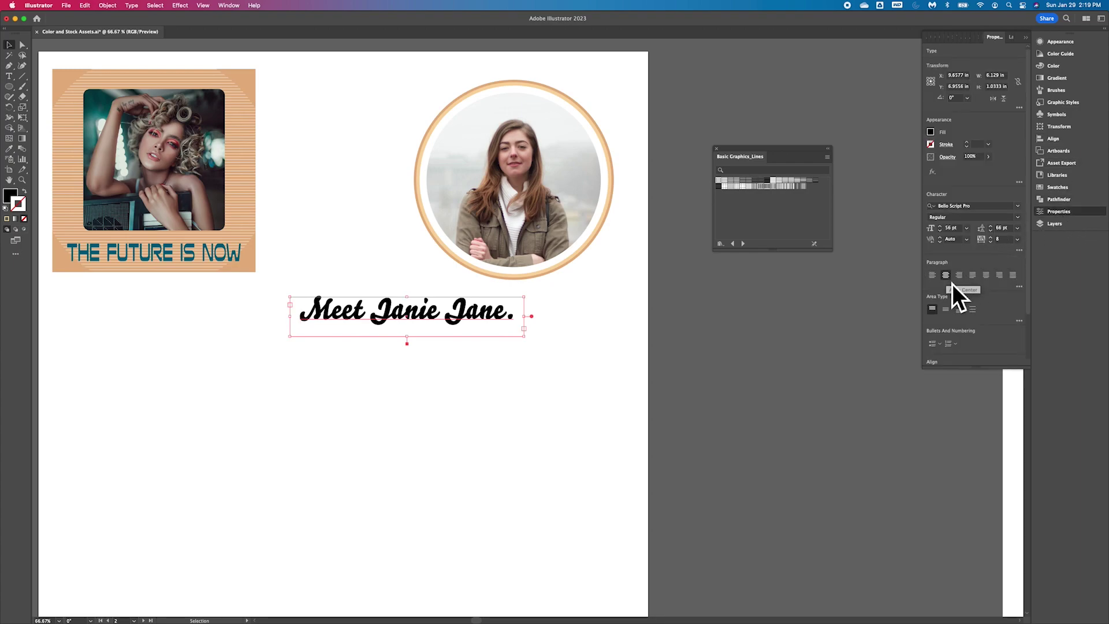
click(606, 305)
click(550, 190)
shift+click(463, 308)
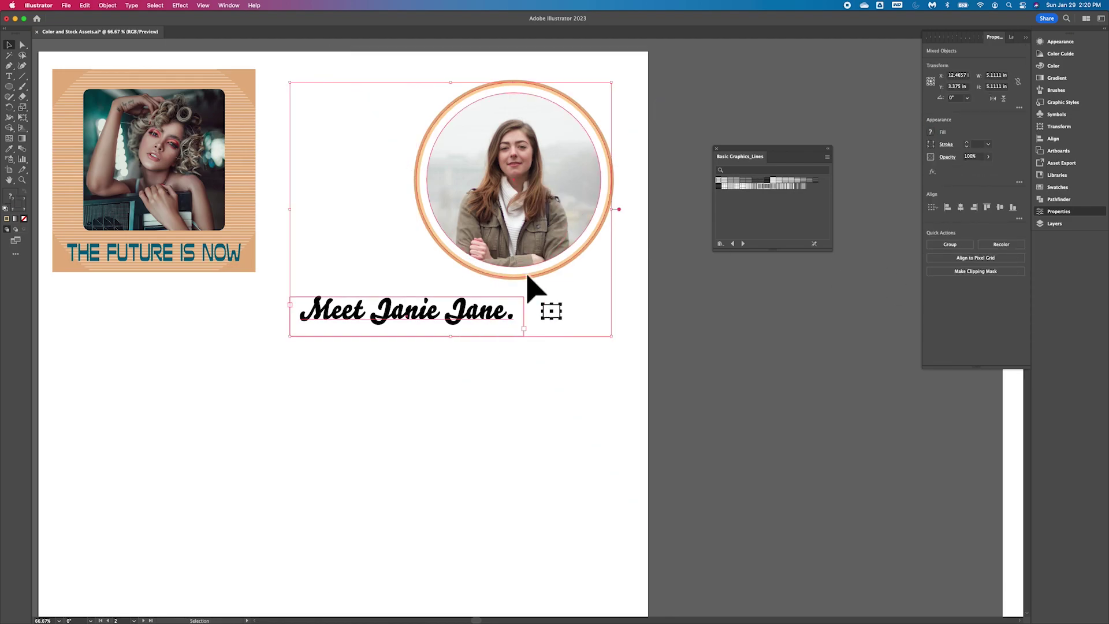
click(961, 208)
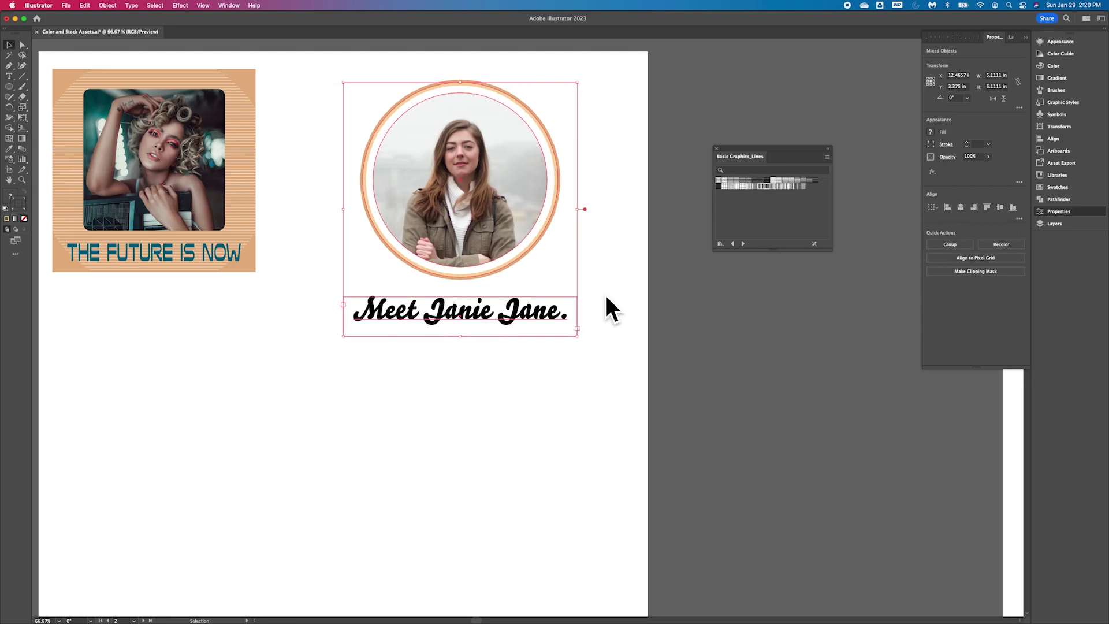
click(495, 374)
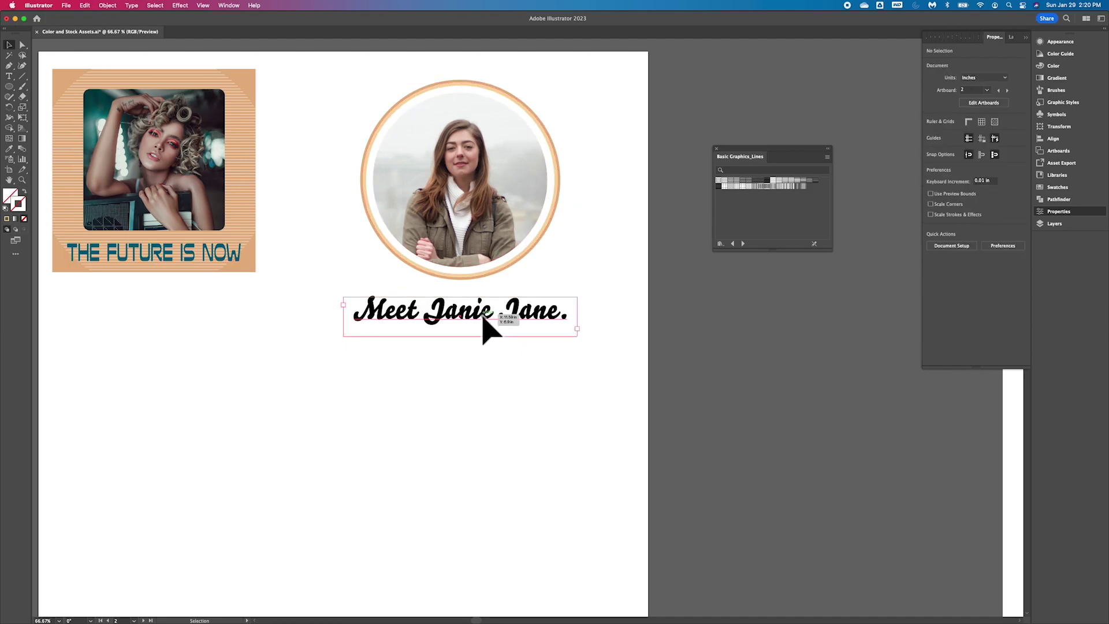
- Move the 'Meet Janie Jane.' text up toward the circle
drag(483, 316, 483, 286)
click(487, 375)
scroll(585, 376, up, 4)
scroll(585, 375, left, 1)
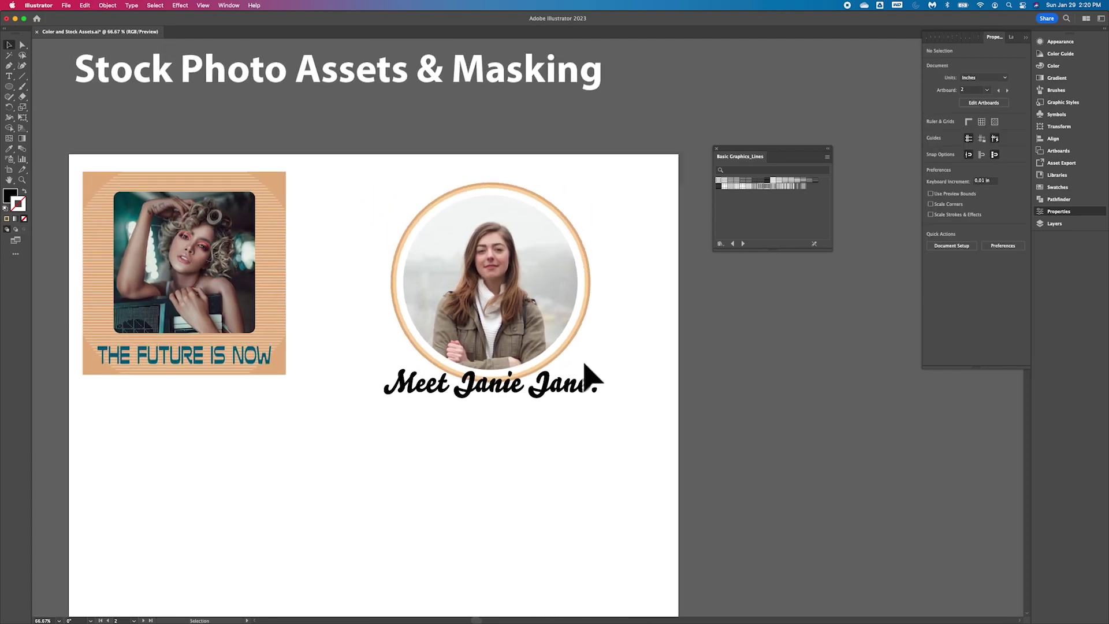
scroll(585, 376, down, 2)
scroll(585, 375, left, 2)
scroll(384, 198, right, 2)
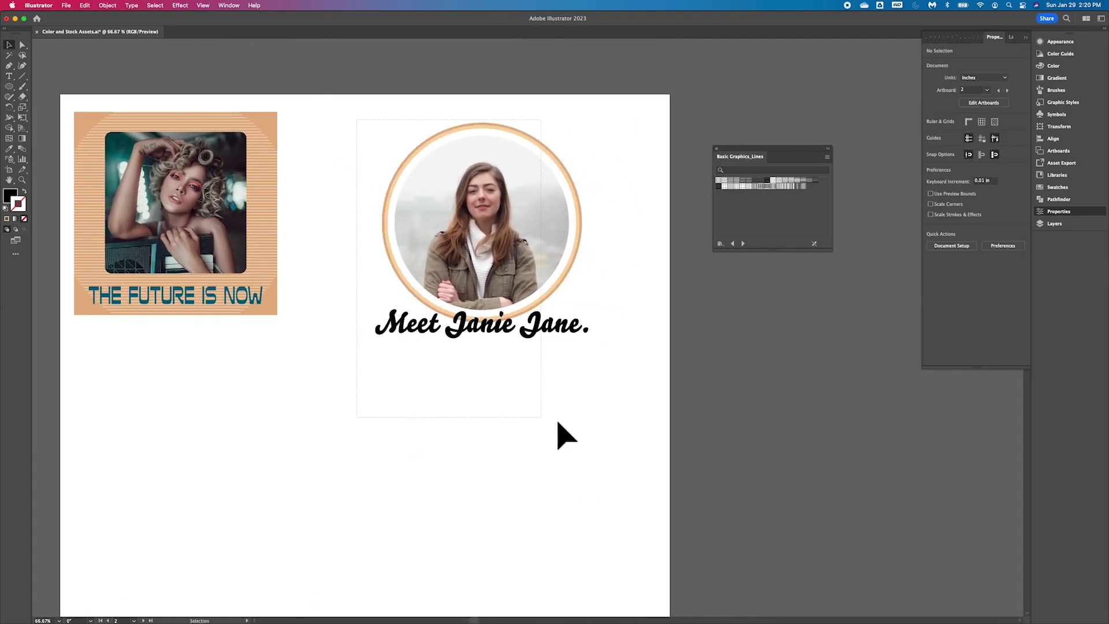
- Select the circle and text together and nudge the pair into its final position
drag(565, 423, 545, 285)
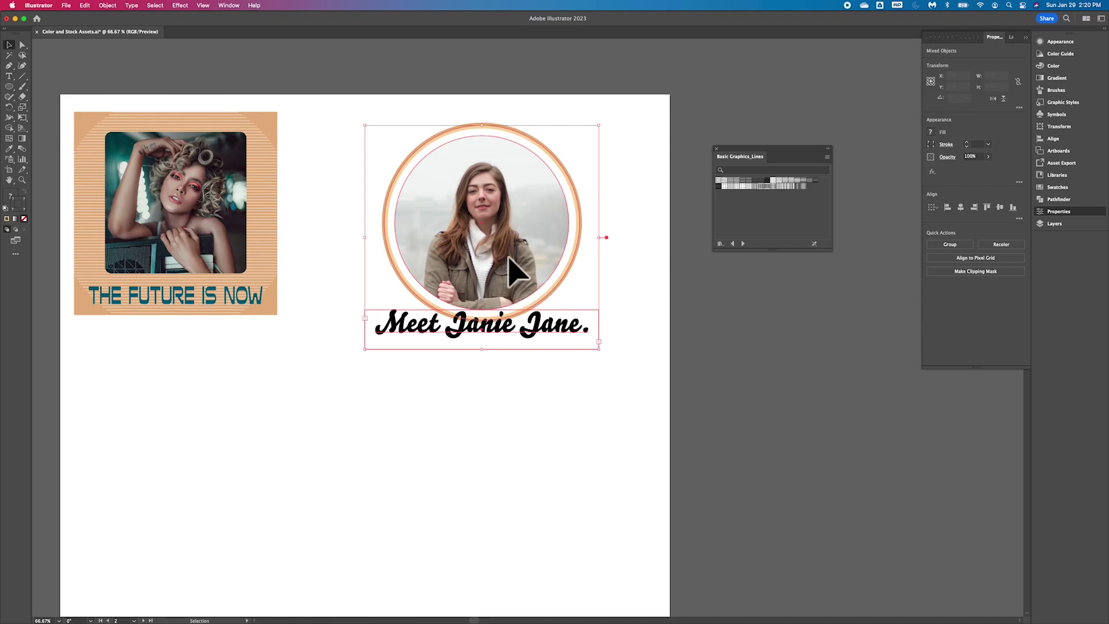
key(shift+Up)
key(shift+Up)
key(shift+Up)
key(shift+Up)
key(shift+Up)
key(shift+Up)
key(shift+Left)
key(shift+Left)
key(shift+Left)
drag(509, 258, 511, 269)
click(423, 491)
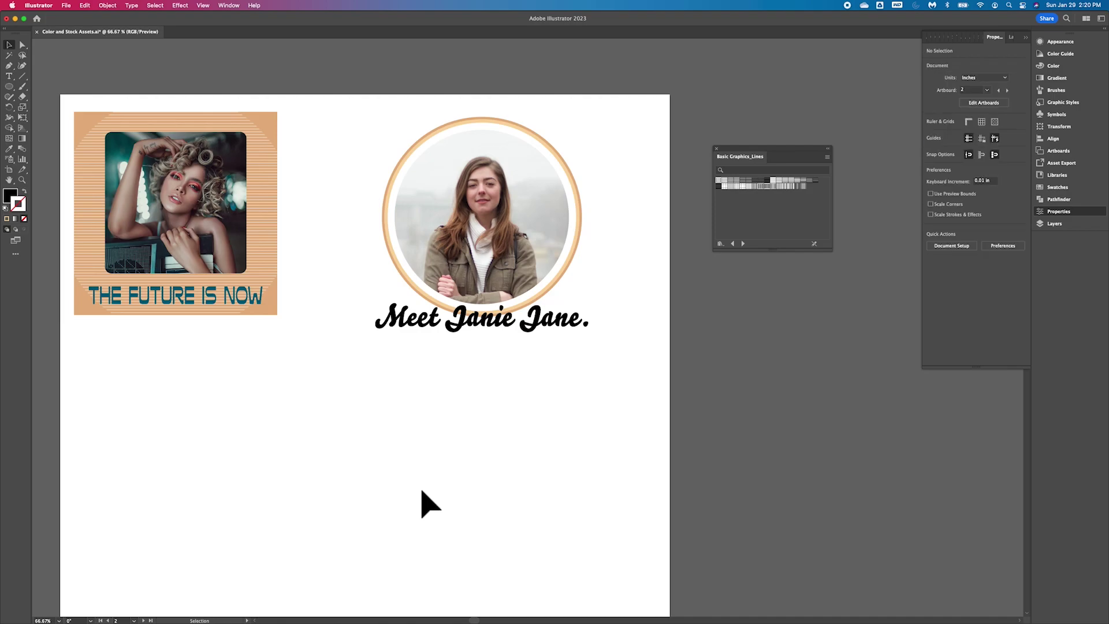
key(super+minus)
key(super+minus)
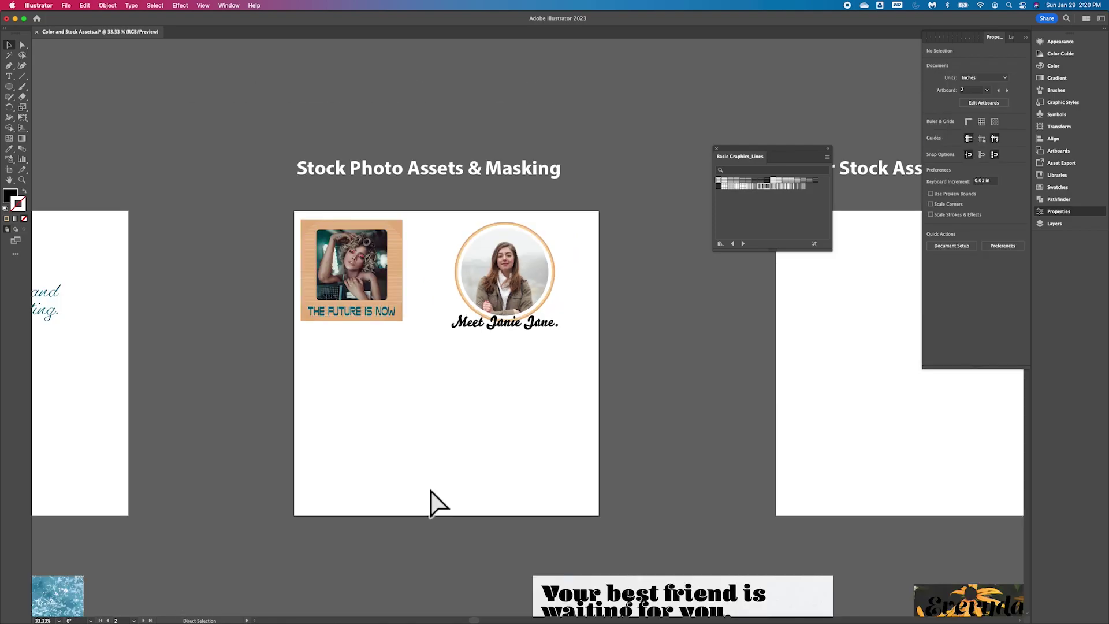
- Zoom out to 25% and scroll to the pug, sunflower and night-sky poster artboards
key(super+minus)
scroll(564, 528, down, 5)
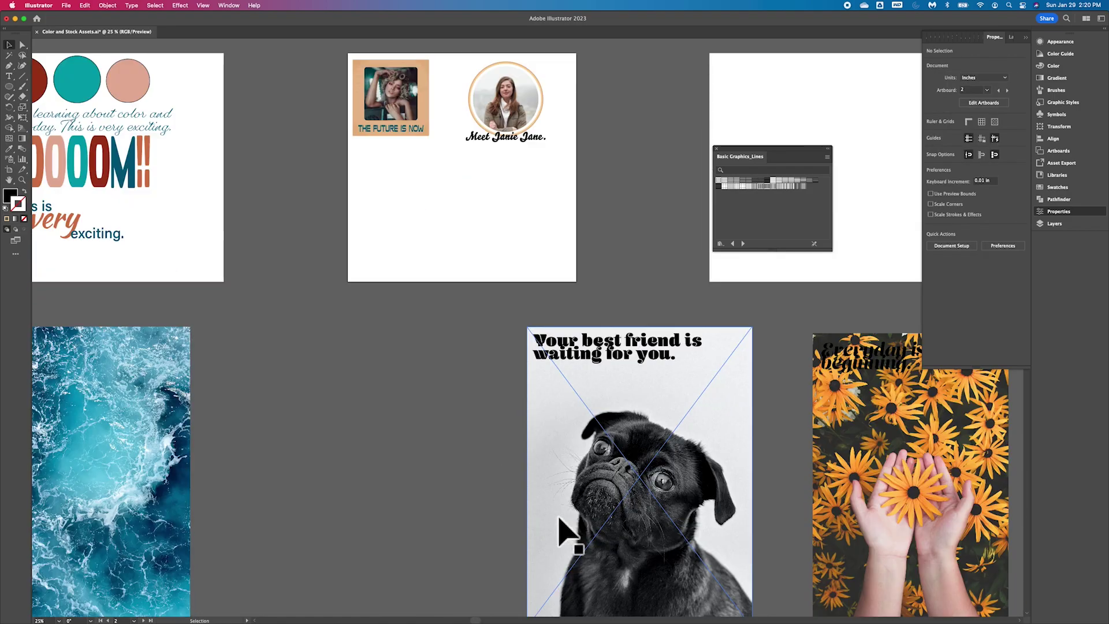
scroll(564, 529, down, 6)
scroll(564, 529, right, 5)
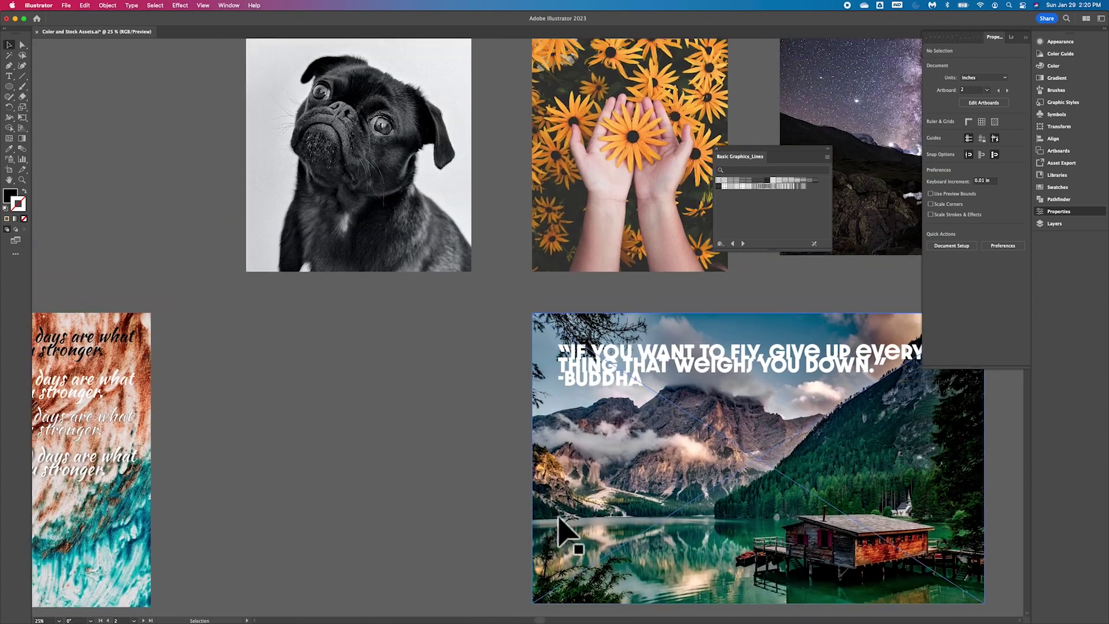
scroll(563, 529, up, 5)
scroll(563, 529, right, 5)
scroll(563, 529, left, 6)
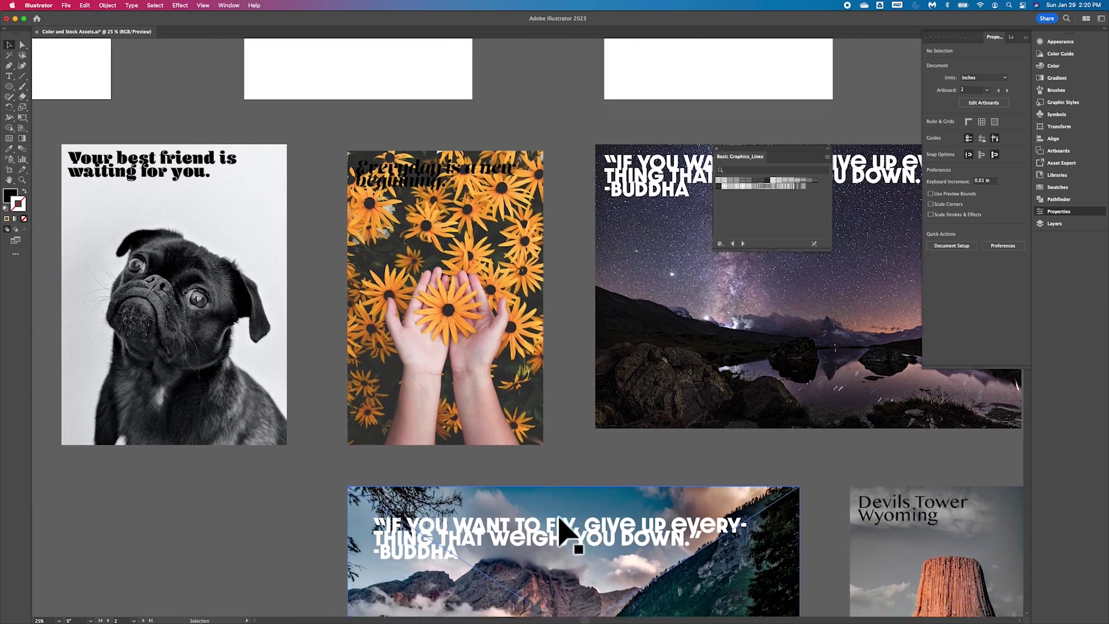
scroll(564, 528, up, 1)
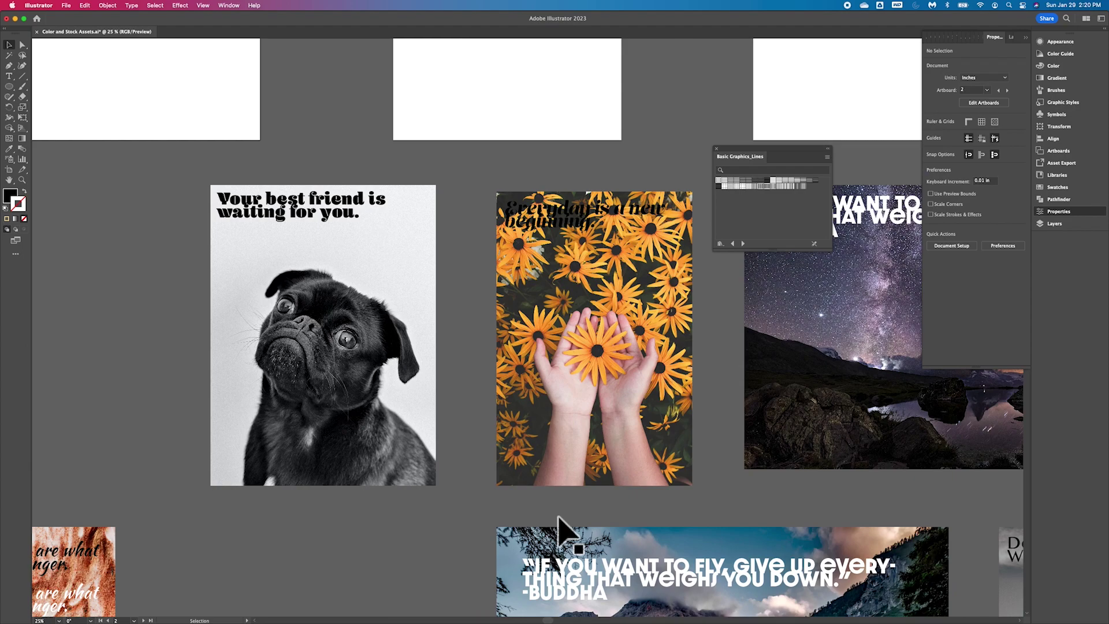
scroll(563, 528, left, 3)
scroll(563, 529, right, 5)
scroll(564, 529, up, 4)
scroll(563, 529, left, 8)
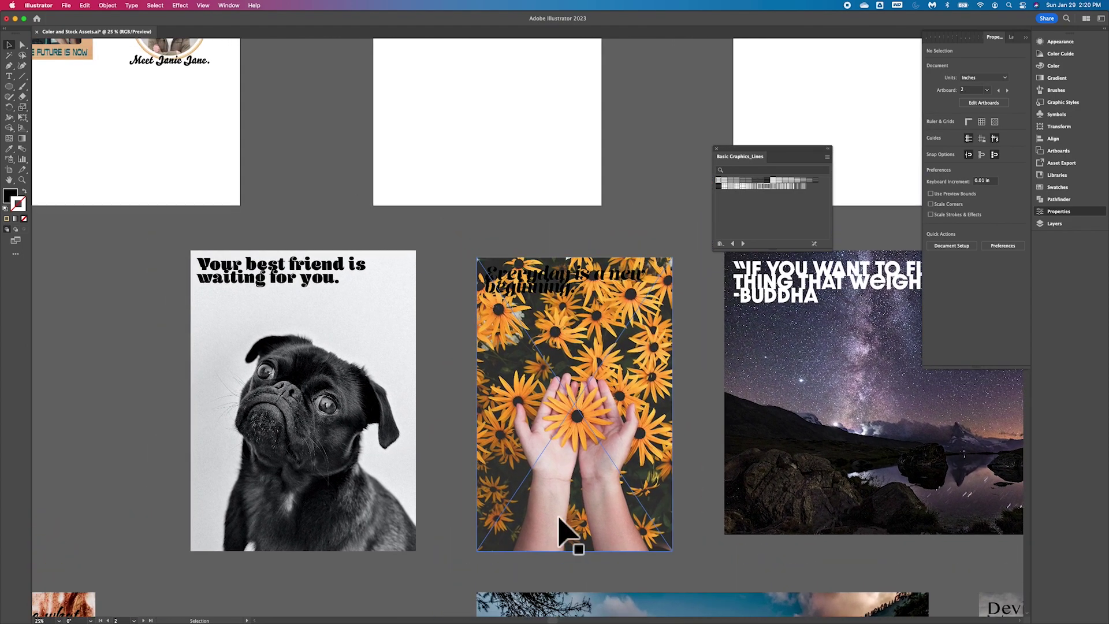
scroll(563, 528, right, 3)
scroll(563, 529, down, 6)
scroll(566, 532, right, 3)
scroll(566, 531, down, 2)
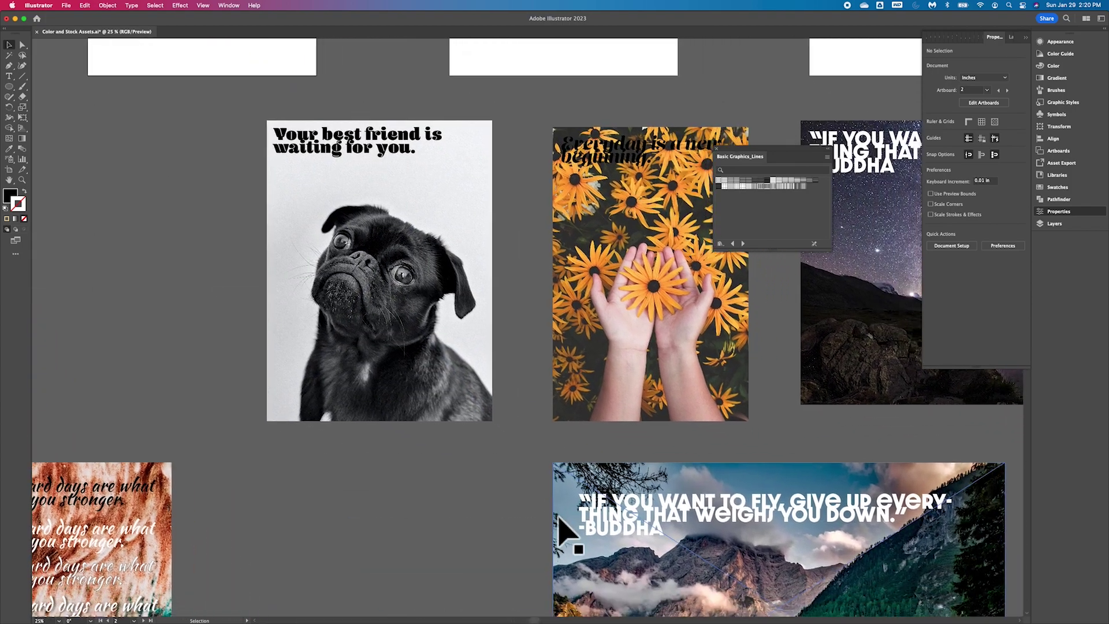
- Shift the pug headline down, move it with the pug image left, then lift the headline slightly
drag(383, 161, 420, 199)
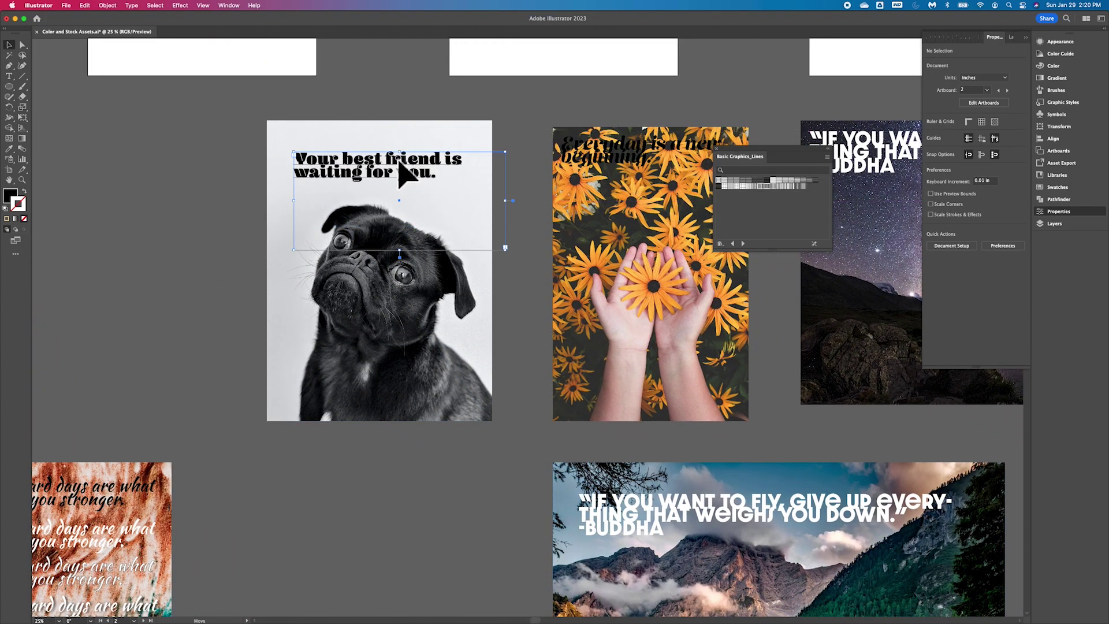
shift+click(347, 334)
drag(404, 327, 233, 308)
scroll(403, 281, up, 3)
scroll(402, 282, left, 2)
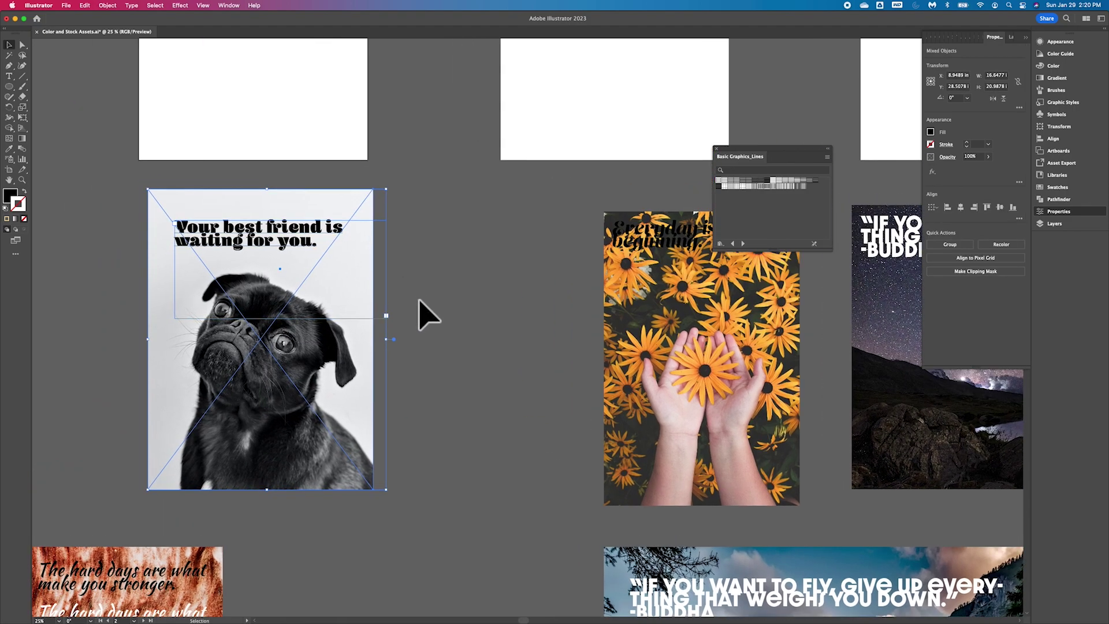
click(481, 300)
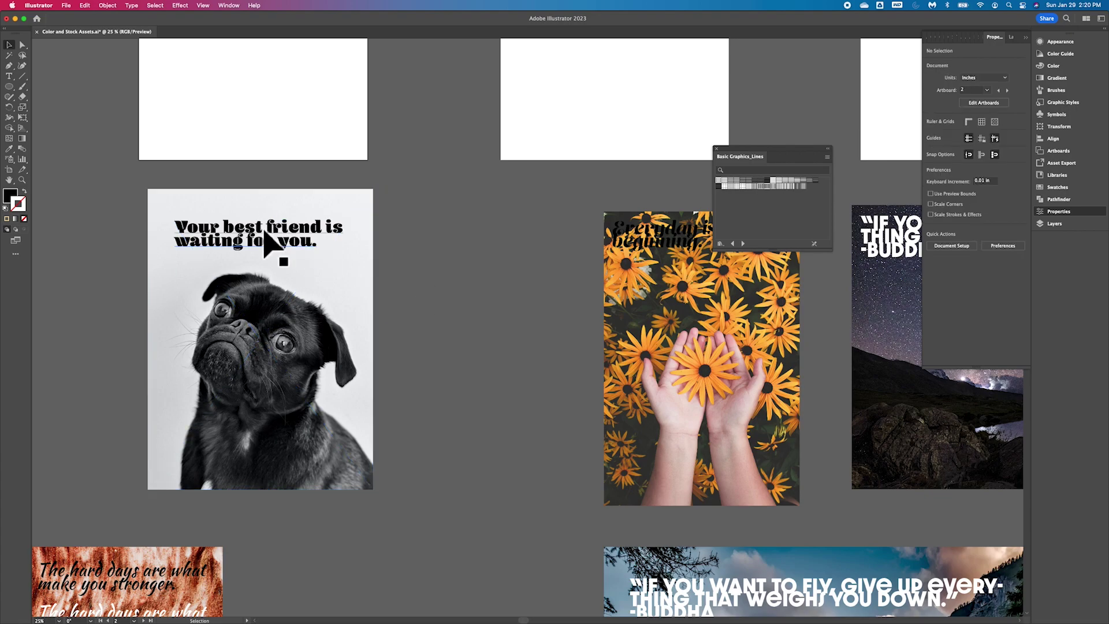
mouse_move(264, 231)
mouse_down()
mouse_move(413, 237)
mouse_move(261, 221)
mouse_up()
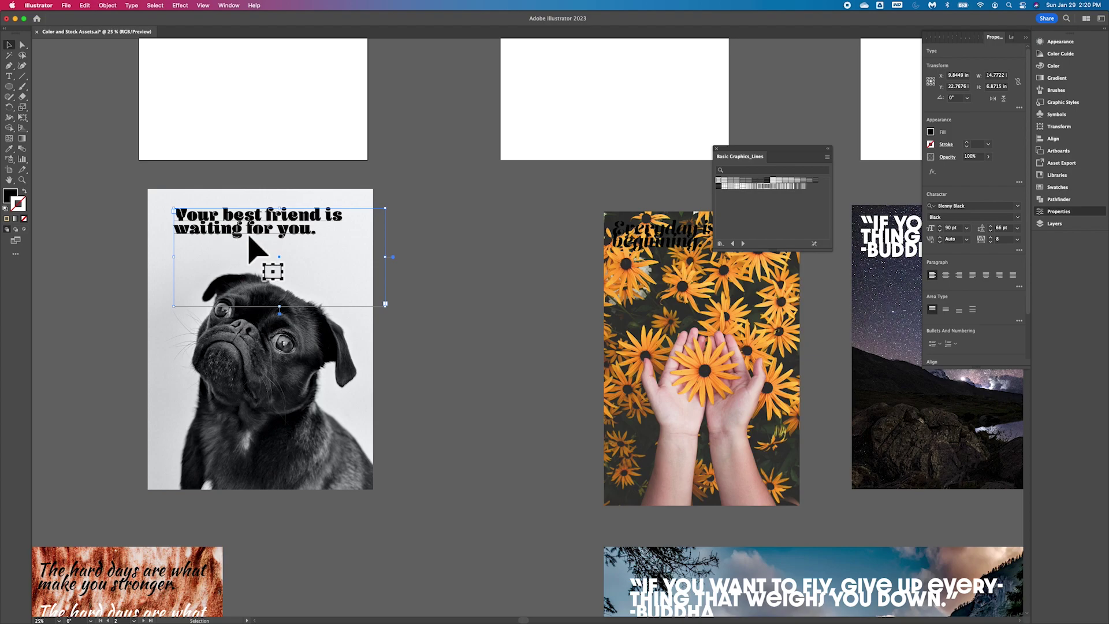
- Marquee-select the pug image and its headline together, then deselect the artwork
scroll(297, 254, up, 2)
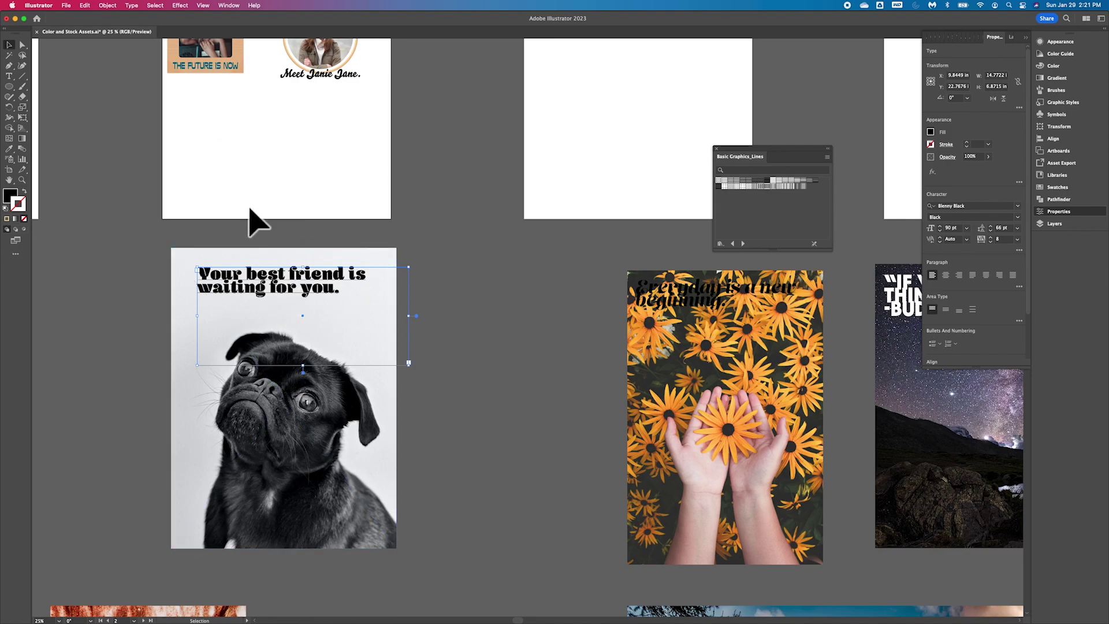
scroll(223, 131, up, 3)
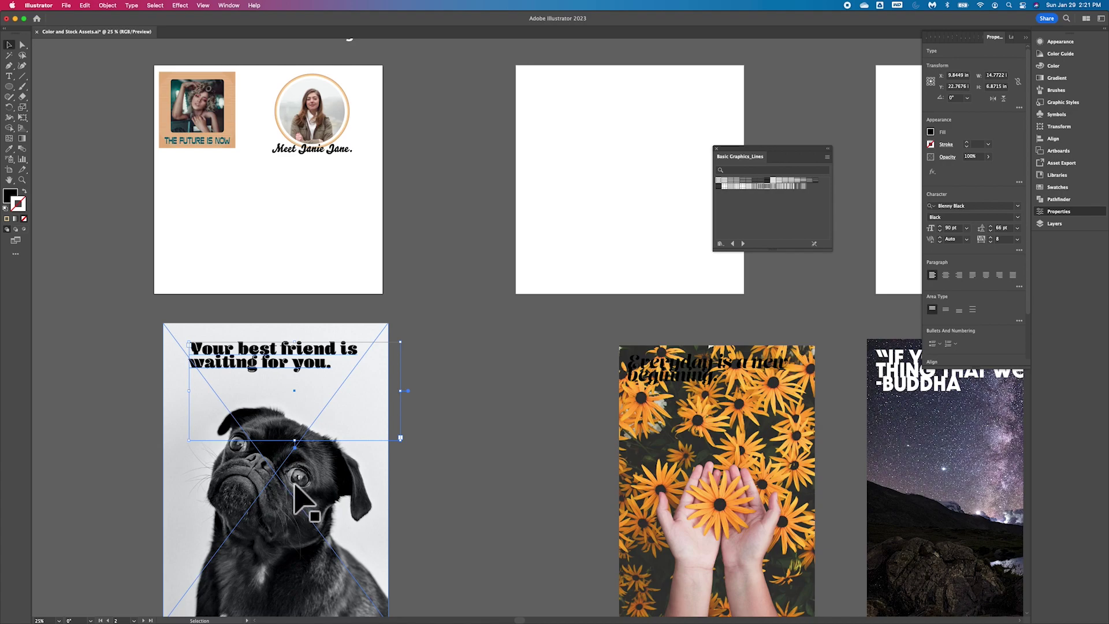
scroll(295, 484, down, 2)
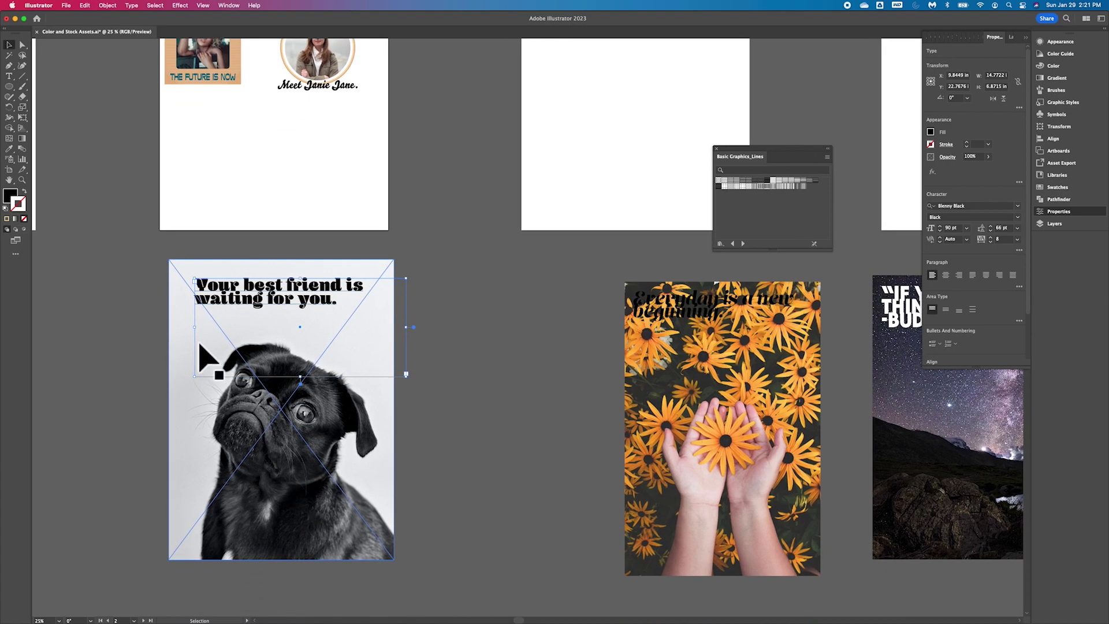
click(120, 318)
drag(141, 279, 410, 496)
scroll(416, 508, up, 2)
scroll(416, 509, right, 1)
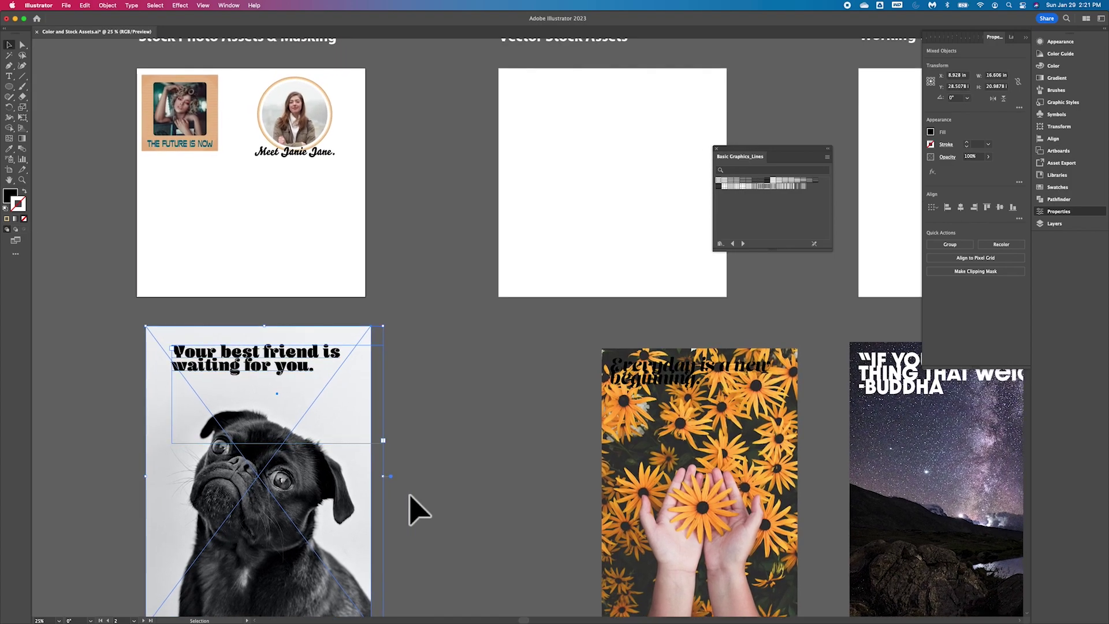
scroll(419, 509, down, 1)
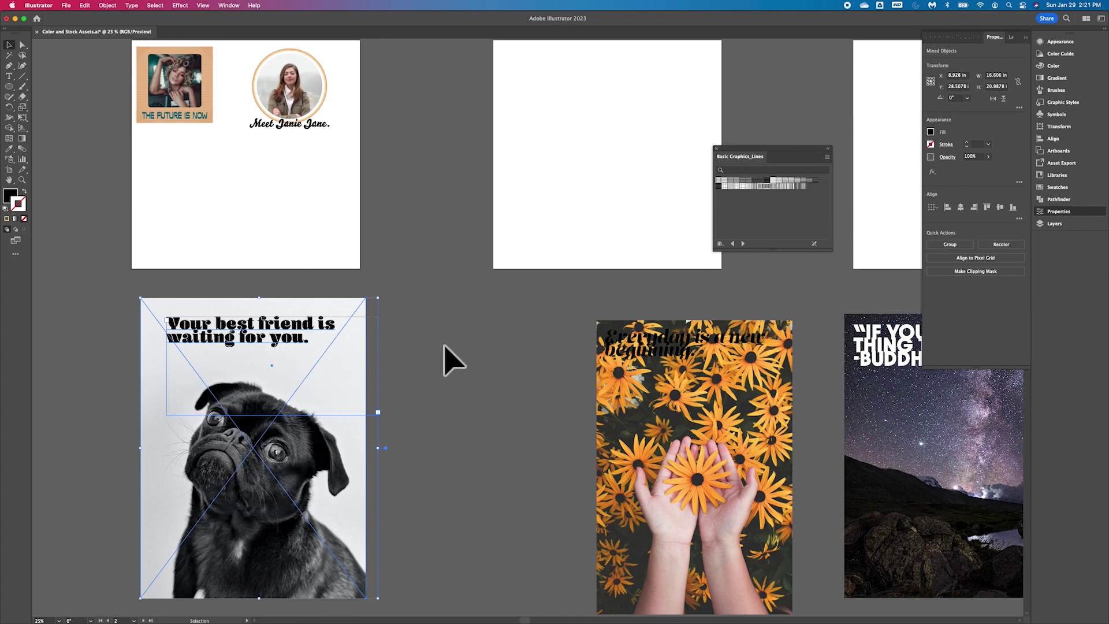
click(446, 360)
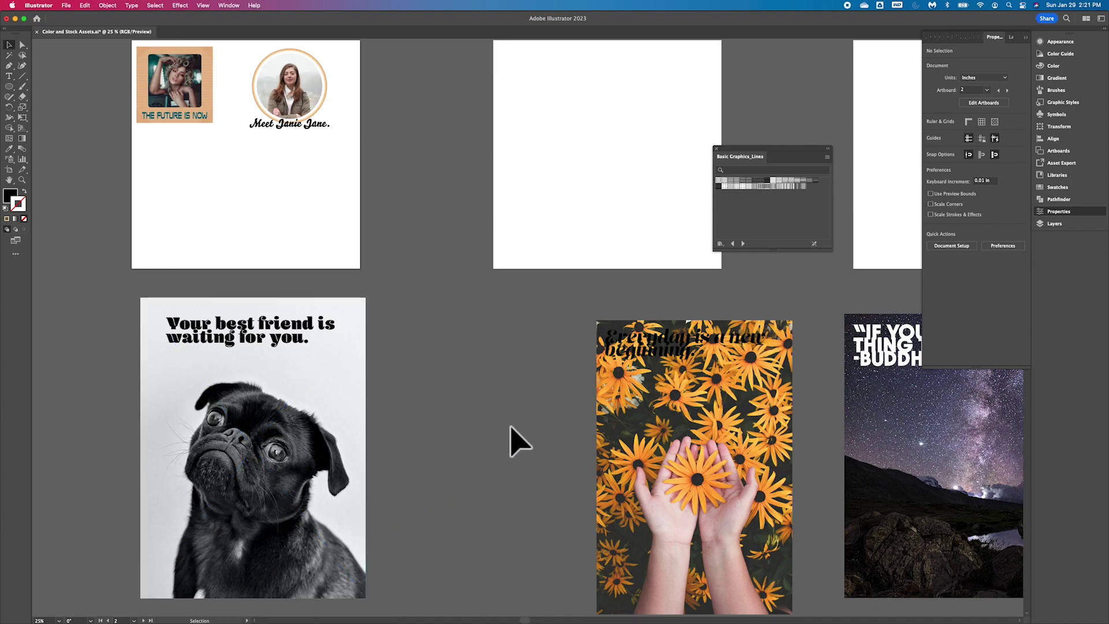
- Scroll the canvas to the flower, night-sky, mountain-lake and Devils Tower artboards
scroll(517, 442, down, 1)
scroll(517, 442, right, 3)
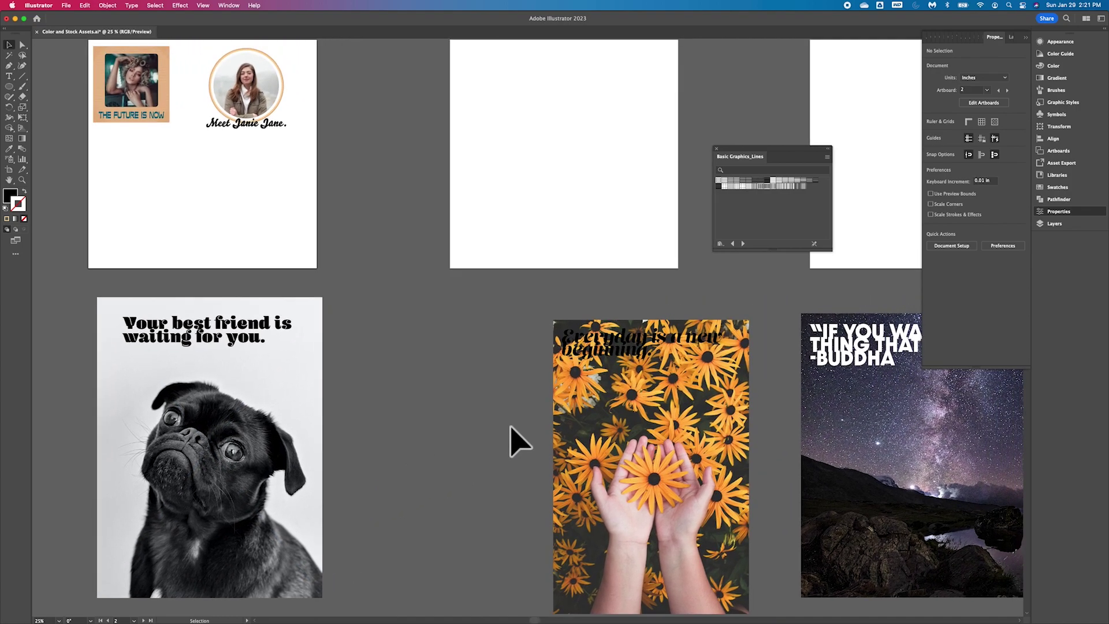
scroll(517, 442, up, 2)
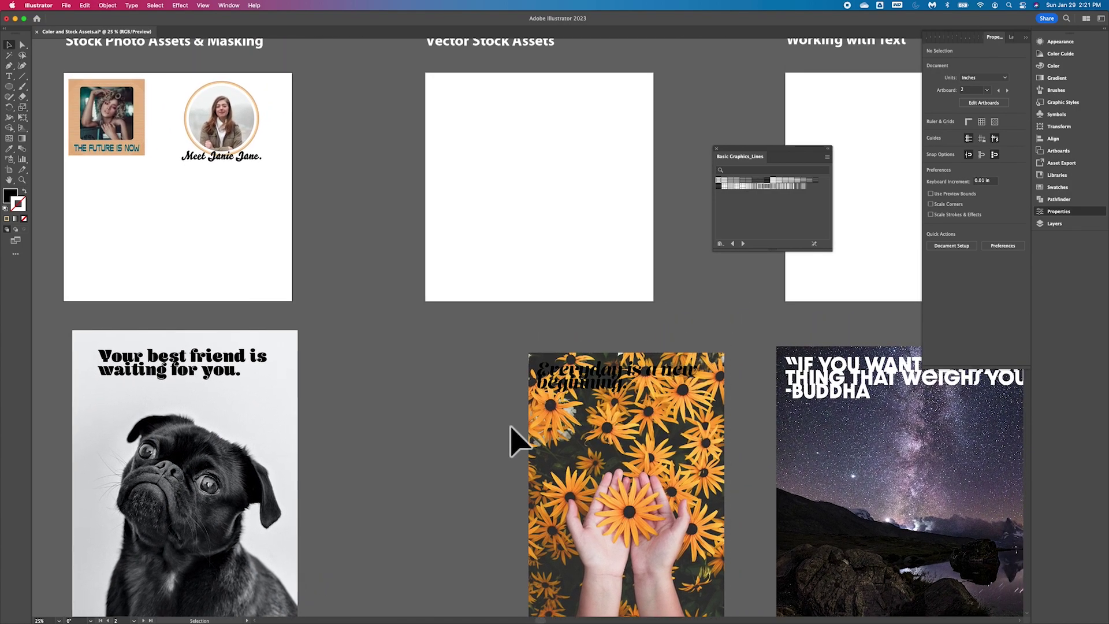
scroll(519, 442, up, 2)
scroll(518, 442, right, 2)
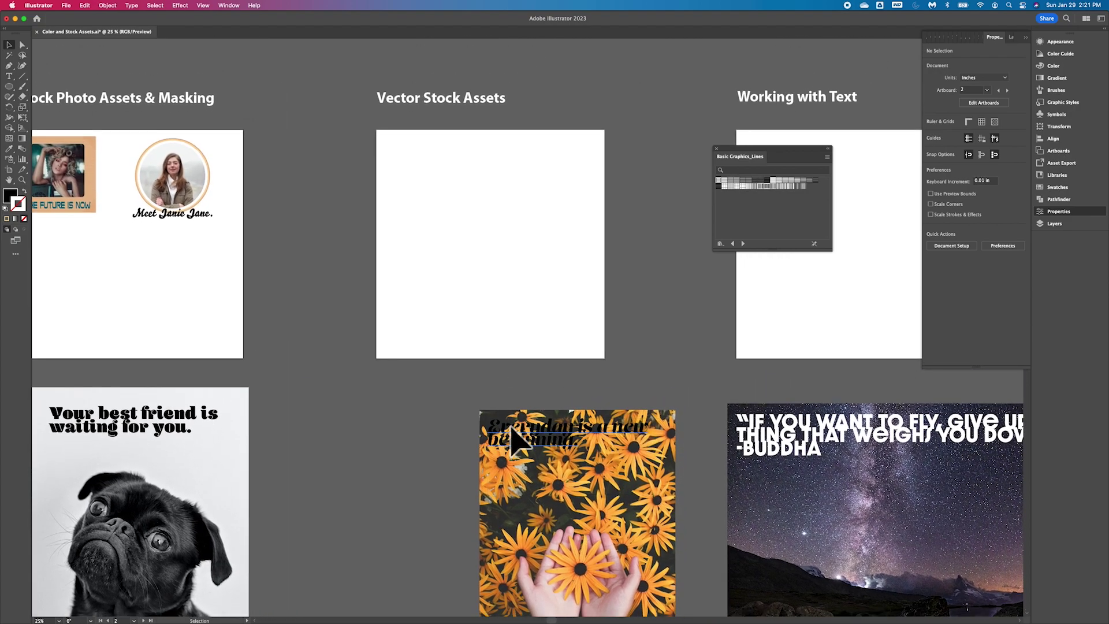
scroll(518, 442, down, 5)
scroll(518, 442, down, 8)
scroll(519, 442, right, 6)
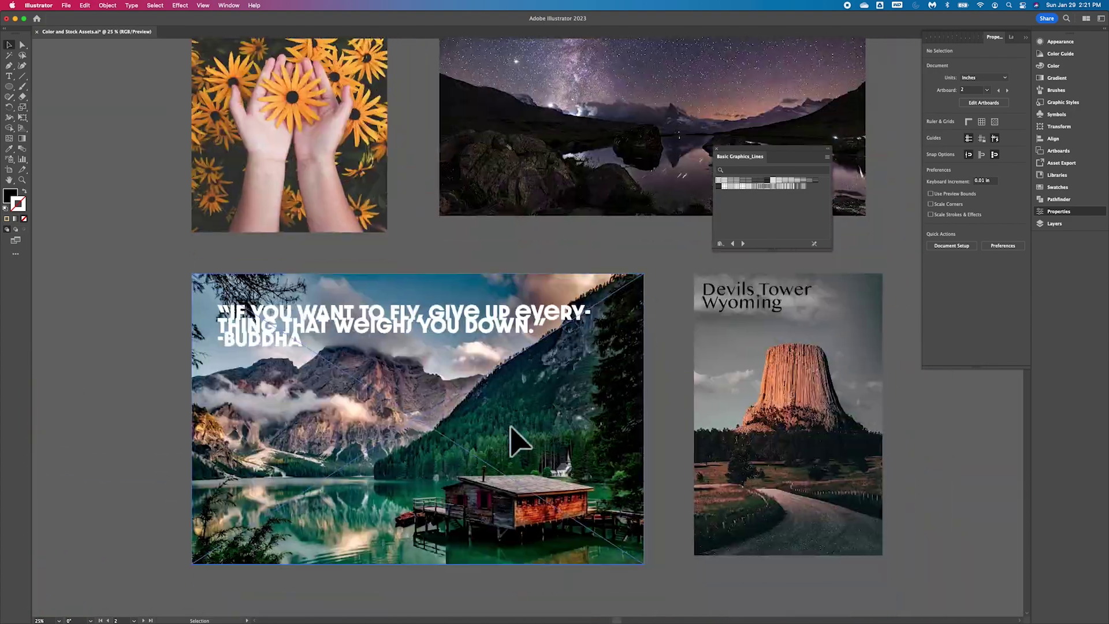
scroll(519, 442, left, 10)
scroll(519, 443, right, 8)
scroll(518, 442, up, 2)
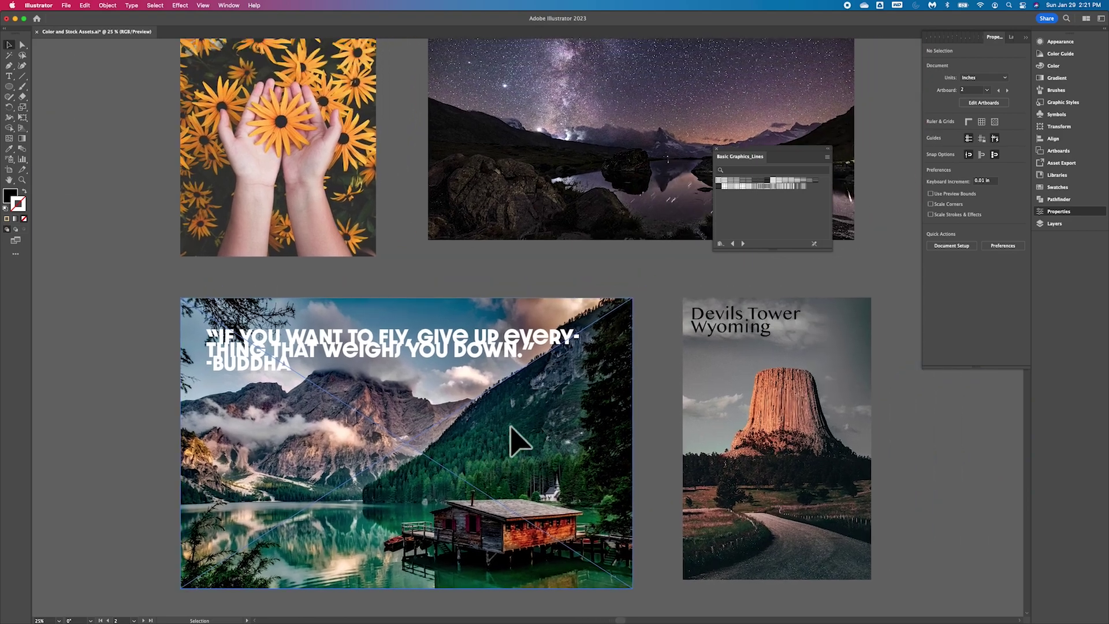
scroll(518, 442, up, 2)
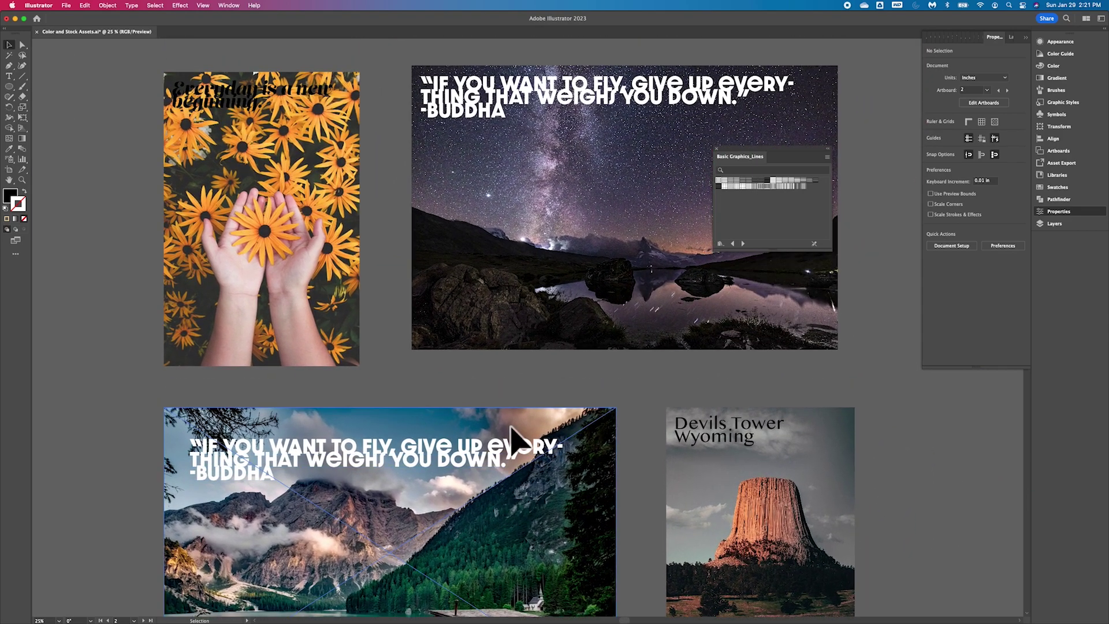
- Select the 'Everyday is a new beginning.' headline and set its fill to white
scroll(513, 438, down, 3)
scroll(513, 438, right, 2)
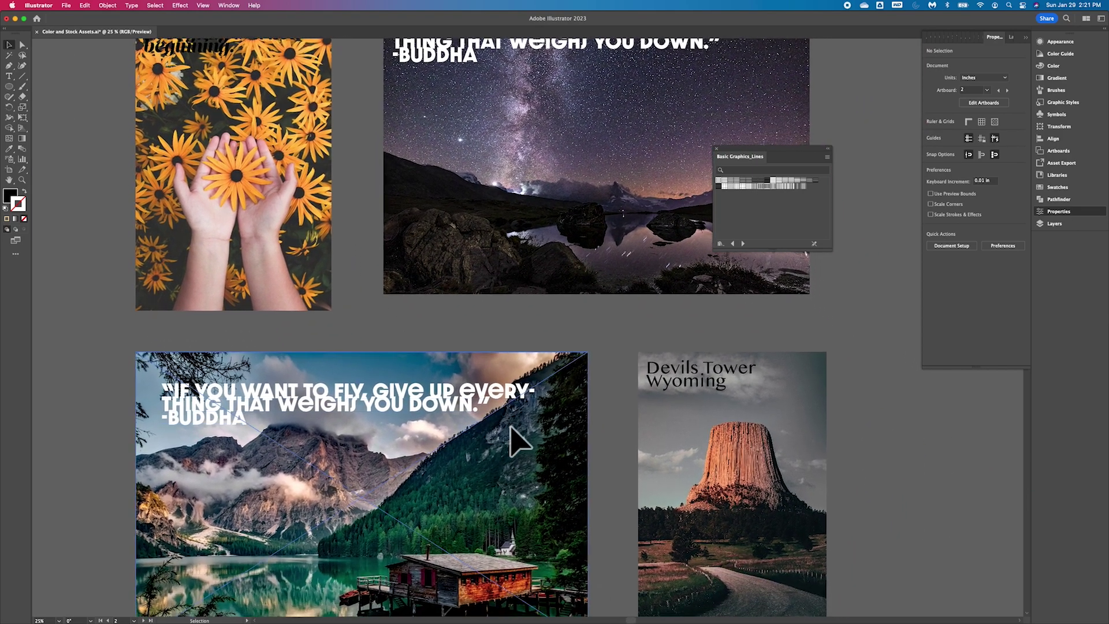
scroll(517, 439, up, 2)
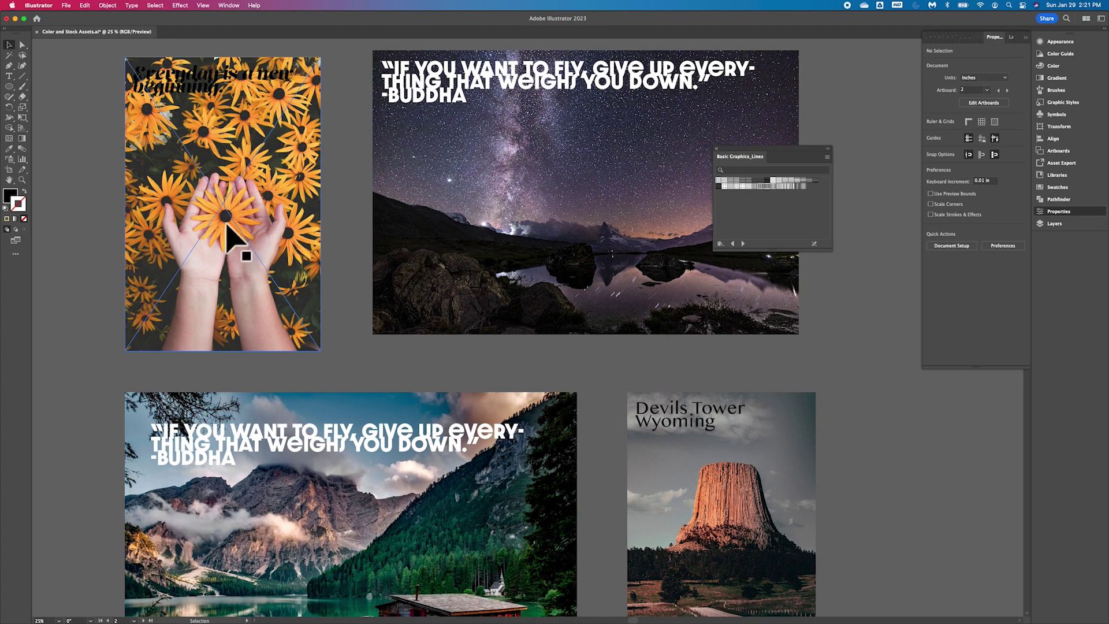
click(195, 94)
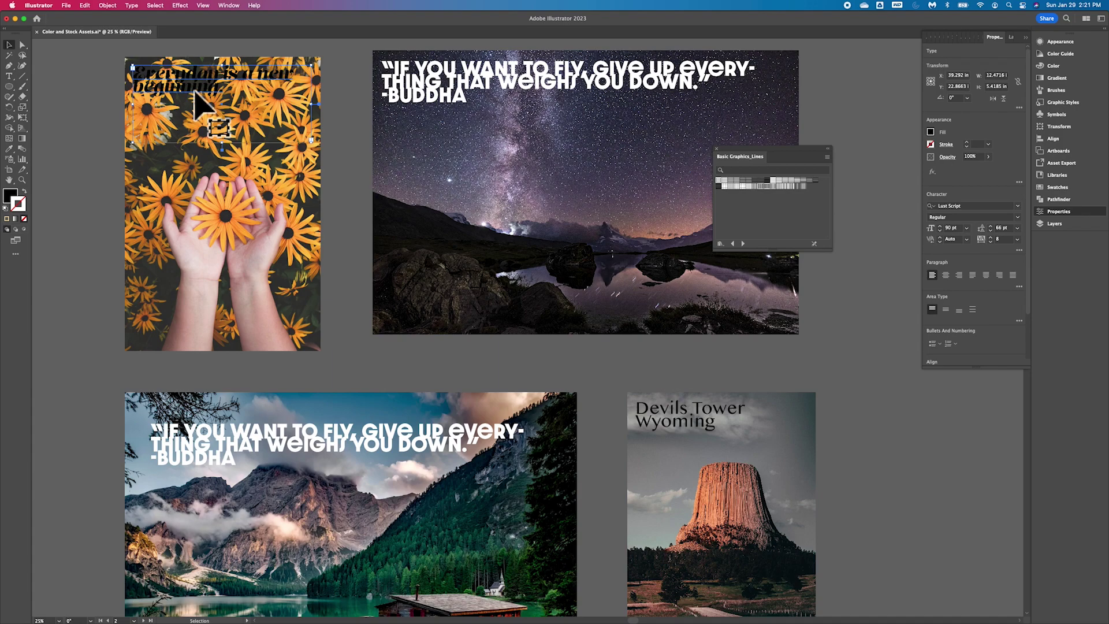
drag(194, 91, 198, 103)
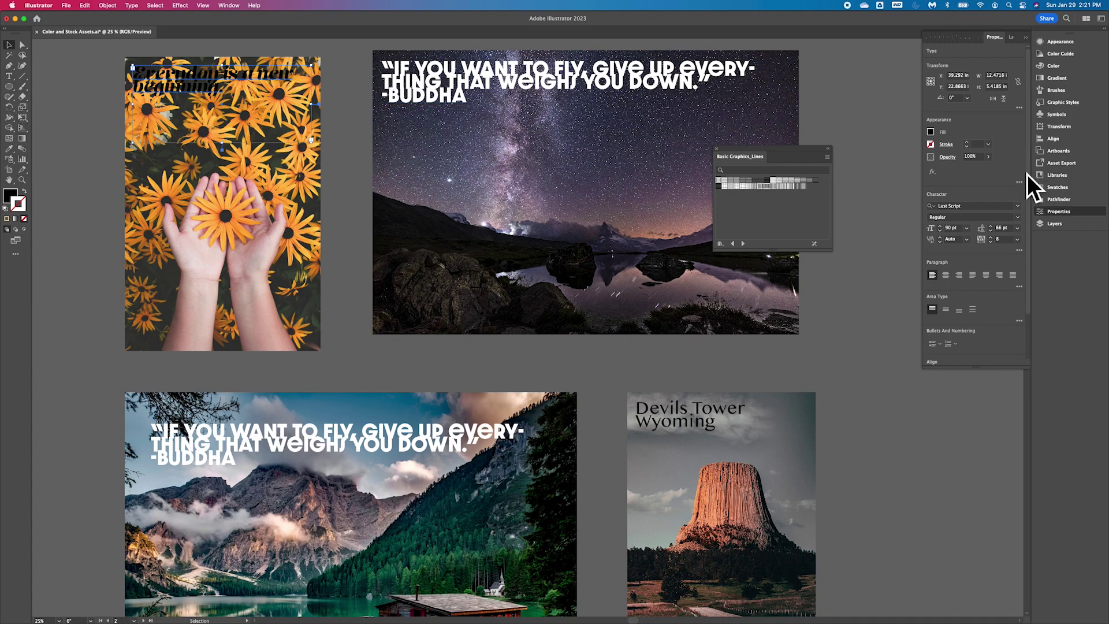
click(932, 135)
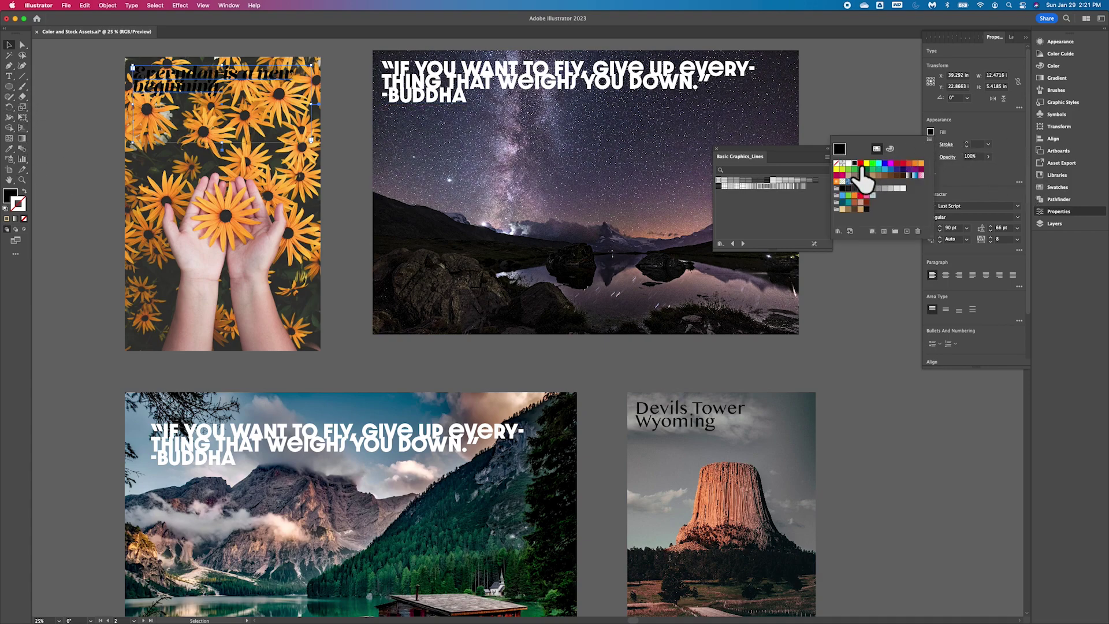
click(860, 170)
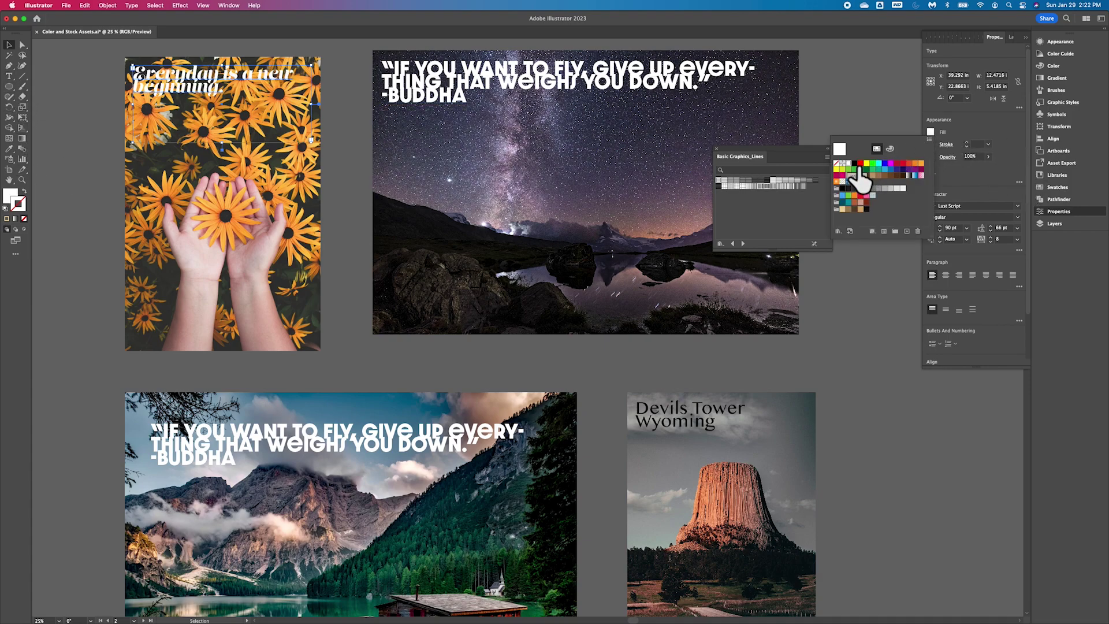
click(193, 85)
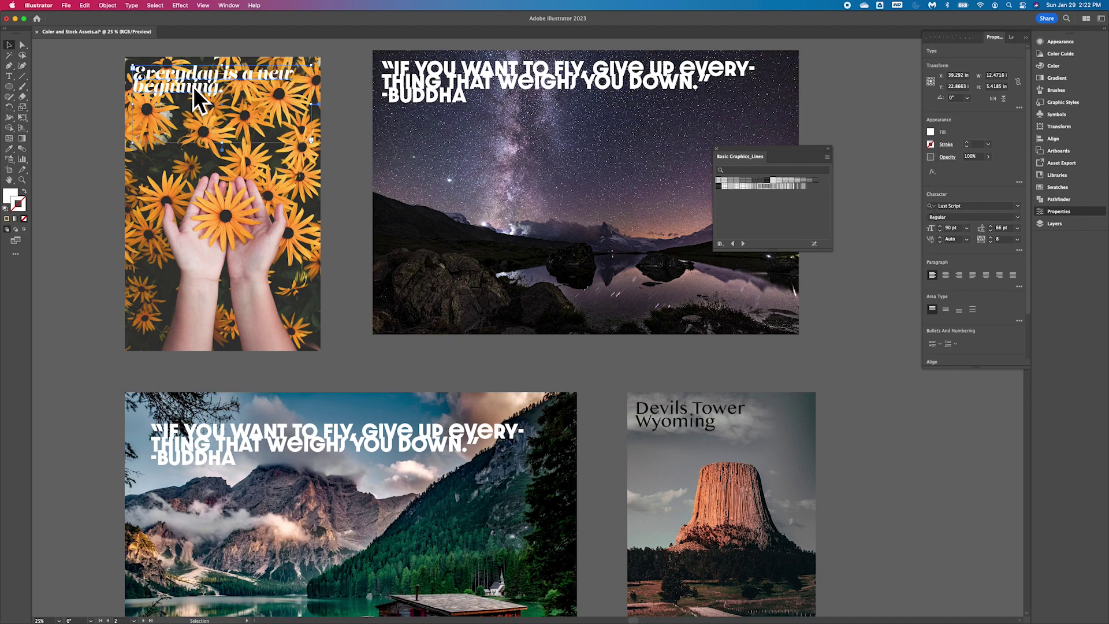
- Drag the headline down and right so it sits over the flowers
shift+click(229, 122)
scroll(196, 153, left, 2)
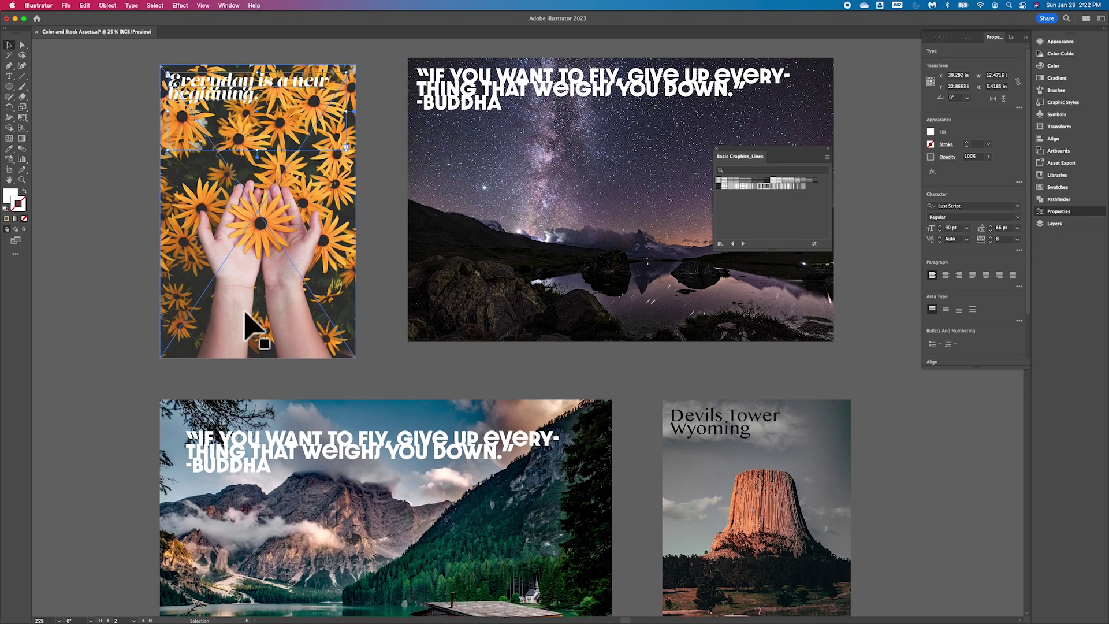
shift+click(184, 172)
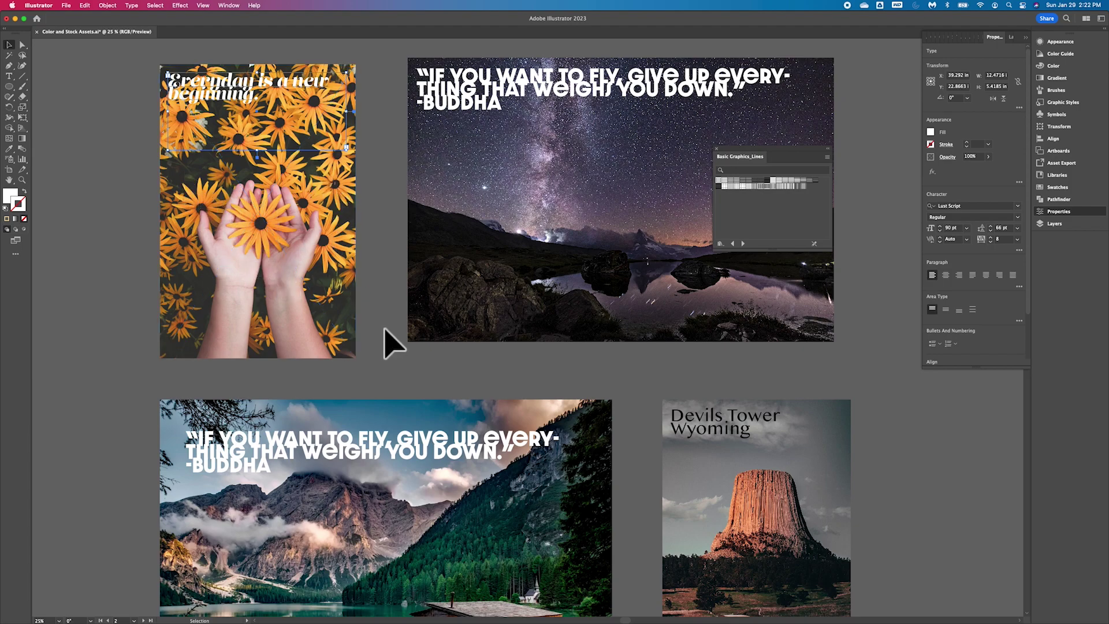
shift+click(338, 213)
shift+click(344, 337)
drag(220, 95, 232, 124)
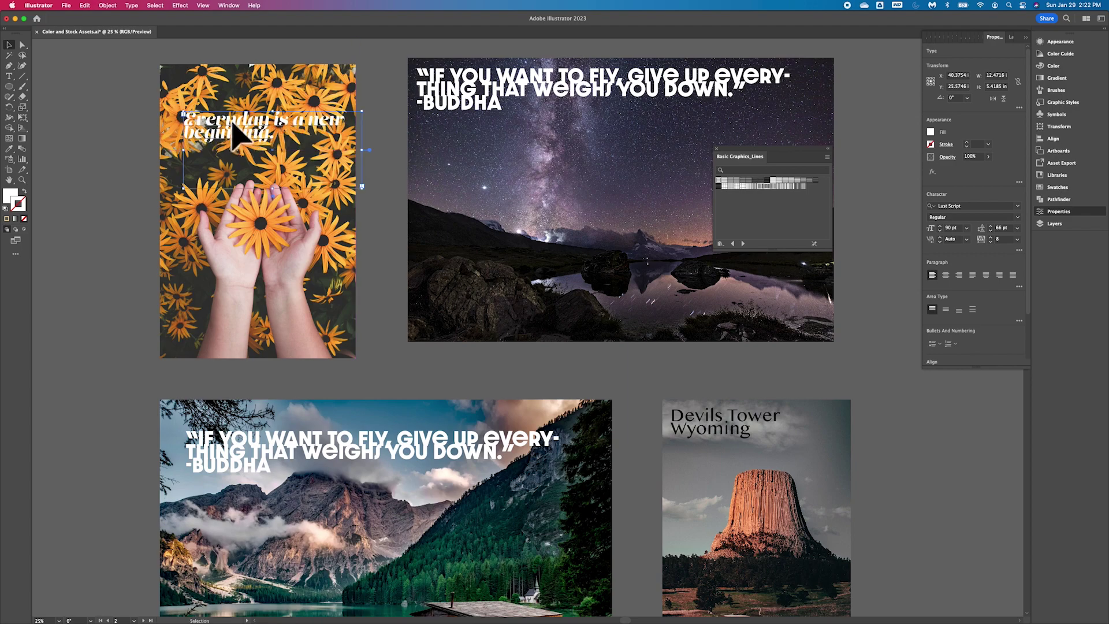
- Move the night-sky Buddha quote and narrow its box so it wraps into four lines
click(378, 266)
scroll(379, 267, right, 4)
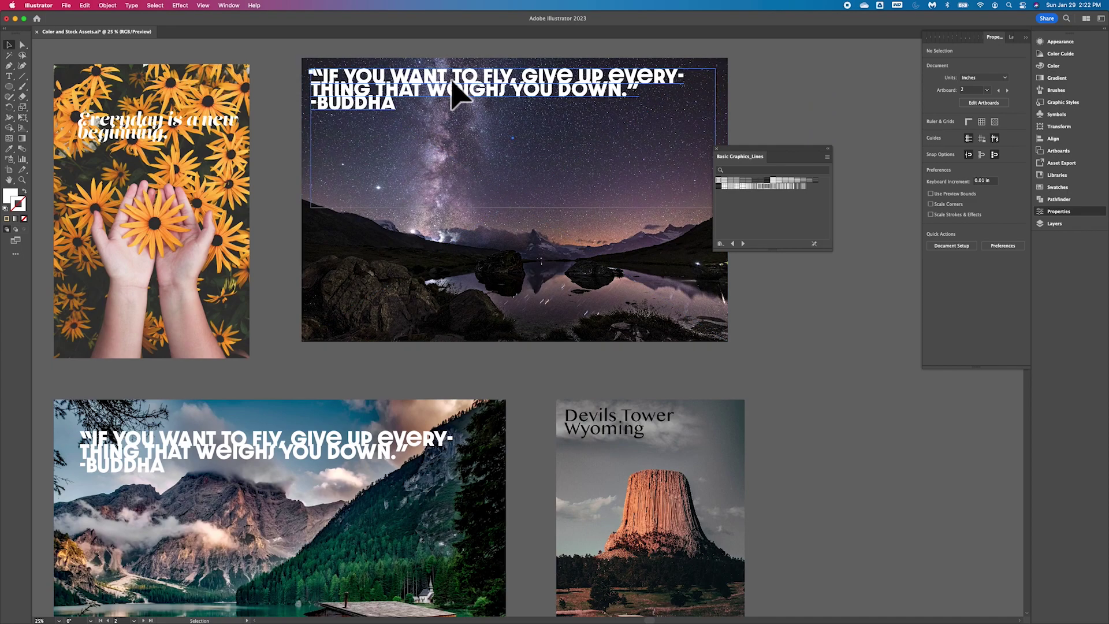
drag(454, 93, 479, 105)
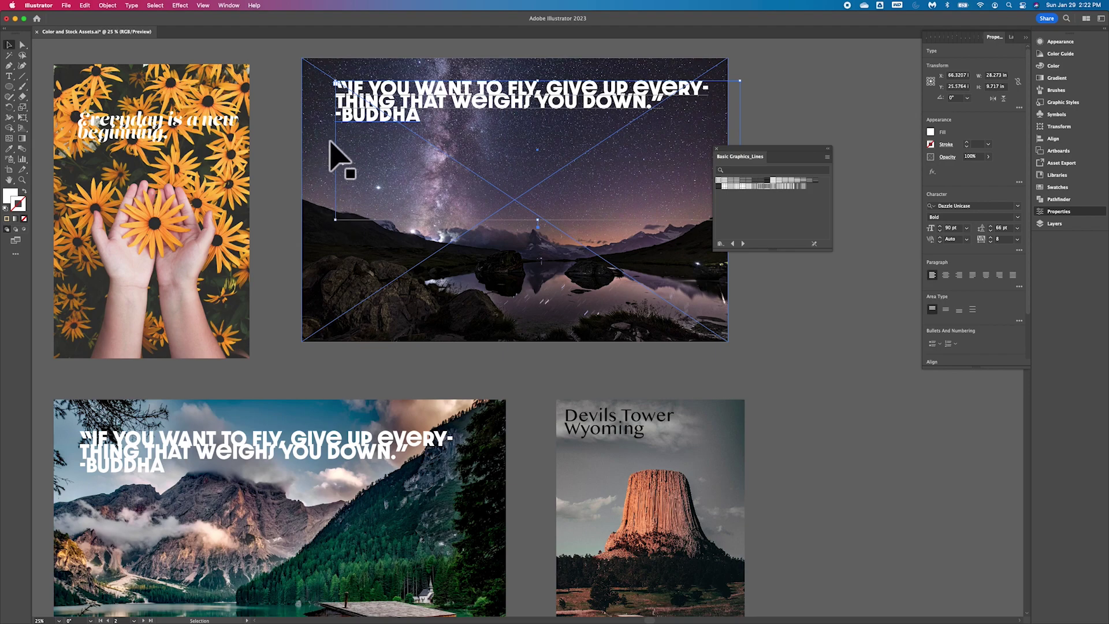
drag(346, 163, 502, 166)
mouse_move(611, 107)
mouse_down()
mouse_move(601, 99)
mouse_move(616, 107)
mouse_up()
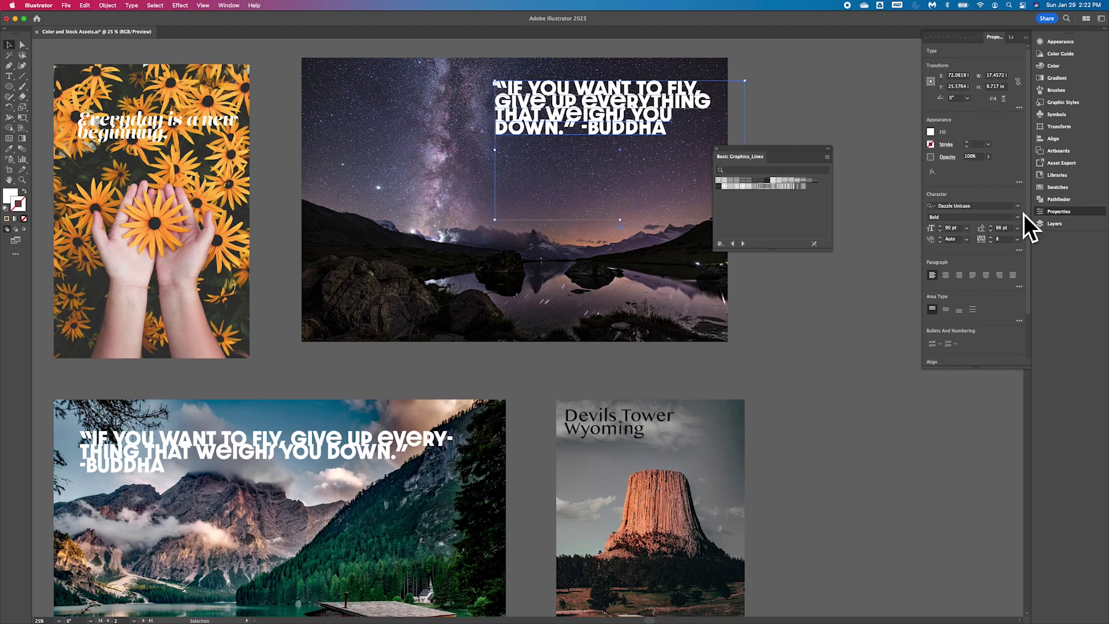
- Raise the quote's leading to 105 pt in the Character properties
click(1065, 213)
click(1066, 212)
scroll(996, 232, up, 20)
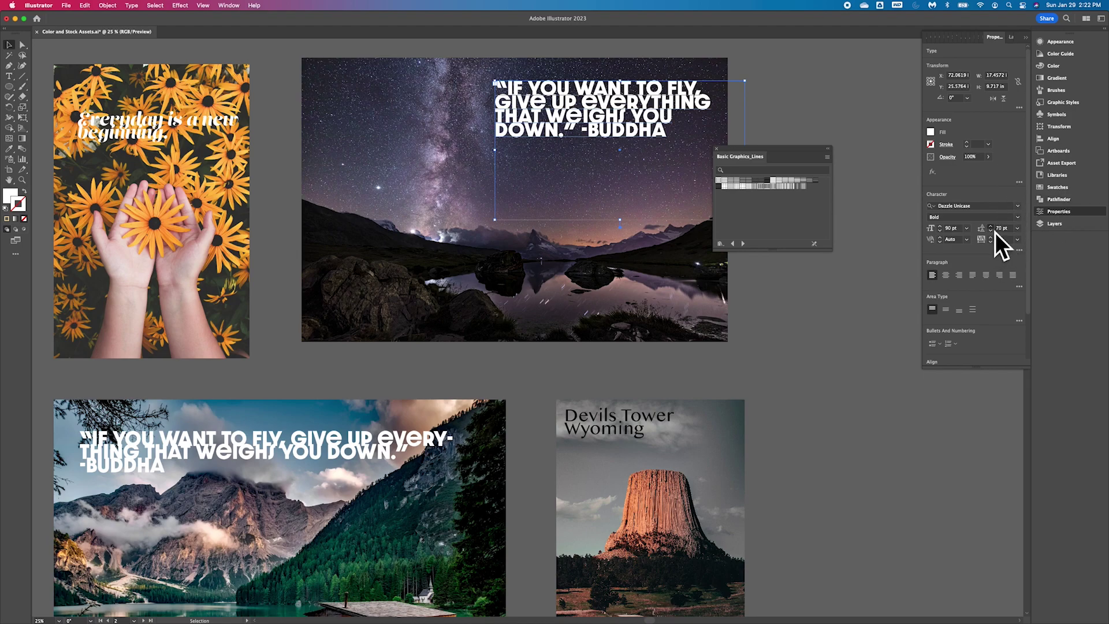
scroll(996, 233, up, 6)
scroll(996, 232, up, 11)
scroll(997, 232, up, 5)
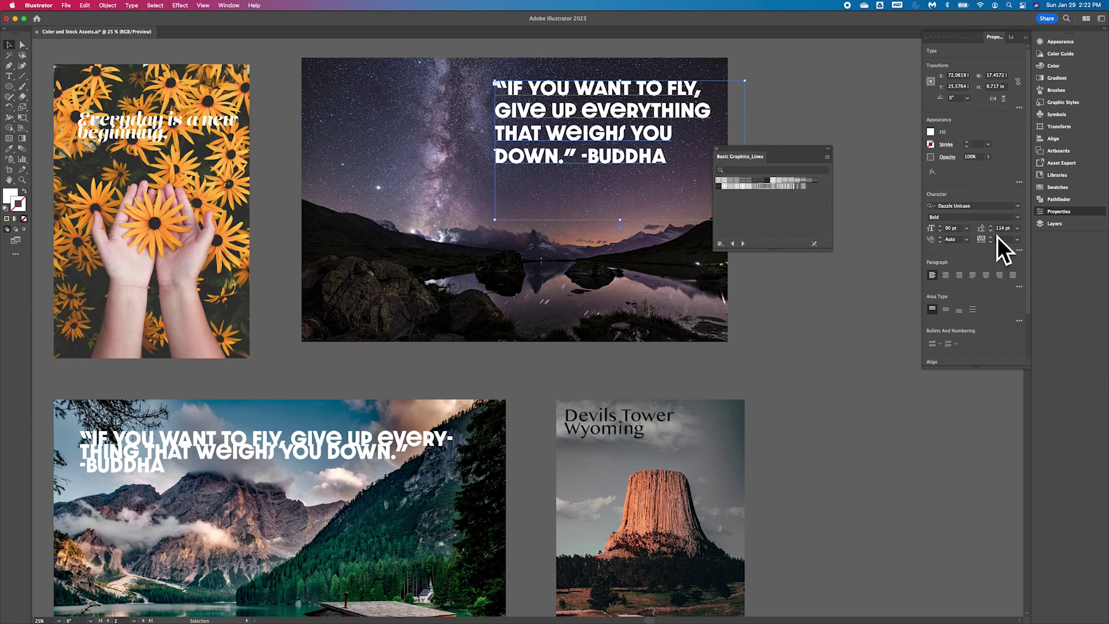
scroll(996, 237, down, 9)
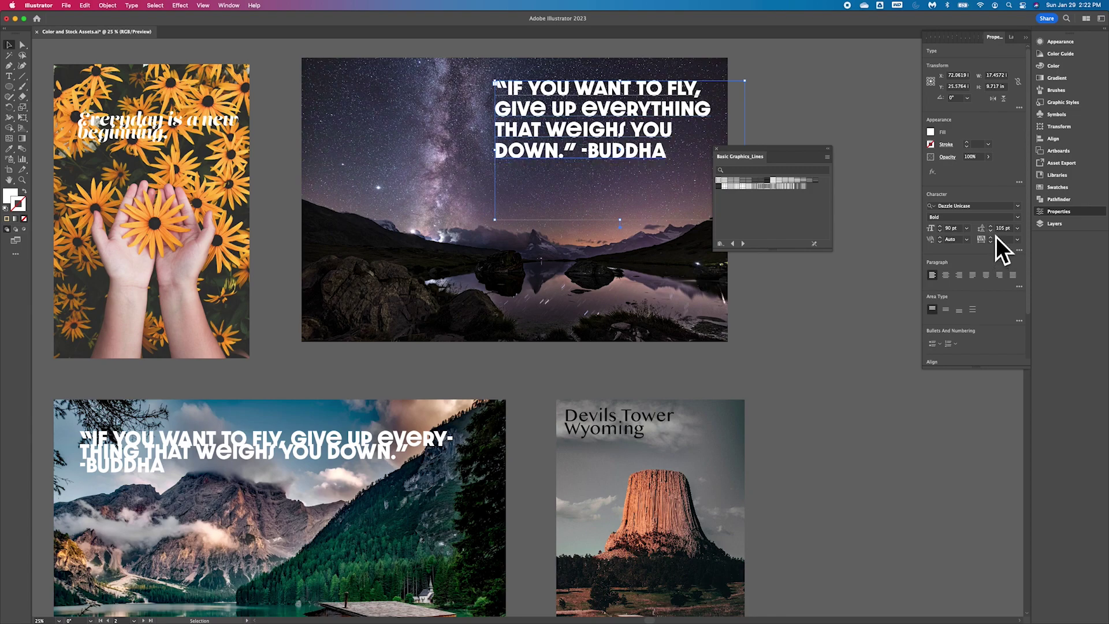
scroll(996, 237, down, 4)
- Nudge the quote up and widen its text box to the left
click(792, 110)
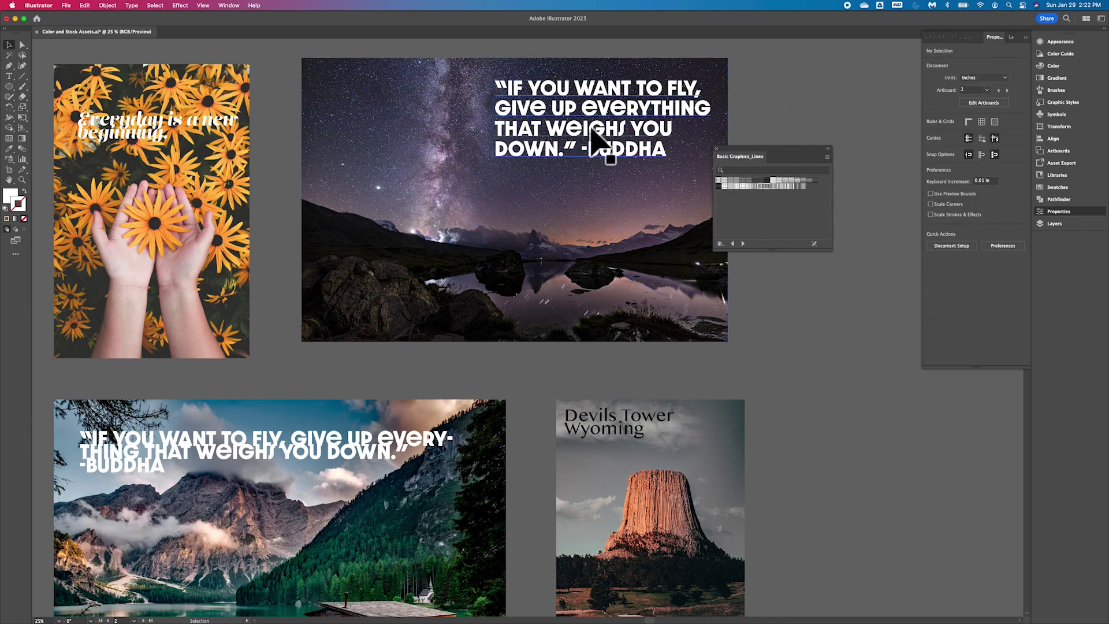
drag(595, 151, 599, 145)
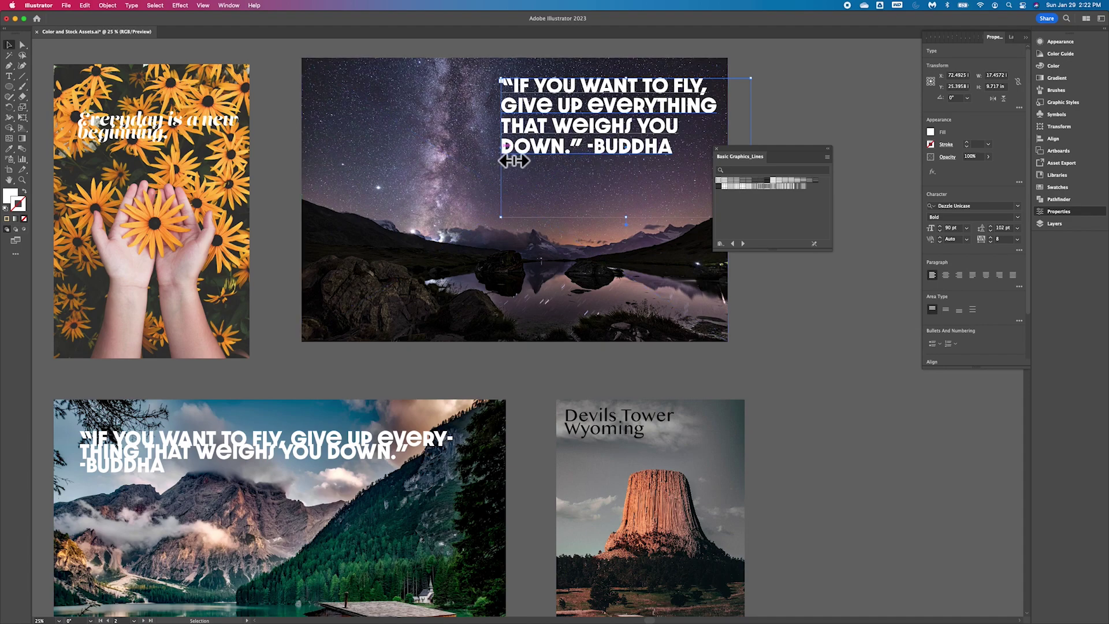
drag(501, 159, 329, 174)
drag(504, 113, 711, 117)
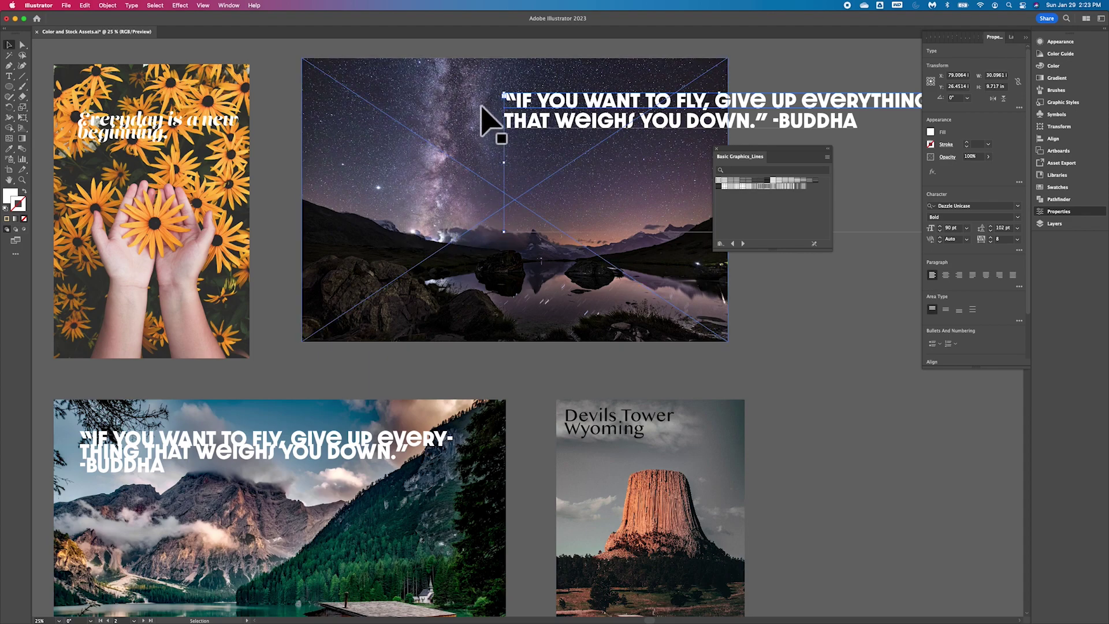
click(627, 113)
- Narrow the box back to four lines and set the quote slightly higher at upper right
drag(627, 138, 433, 116)
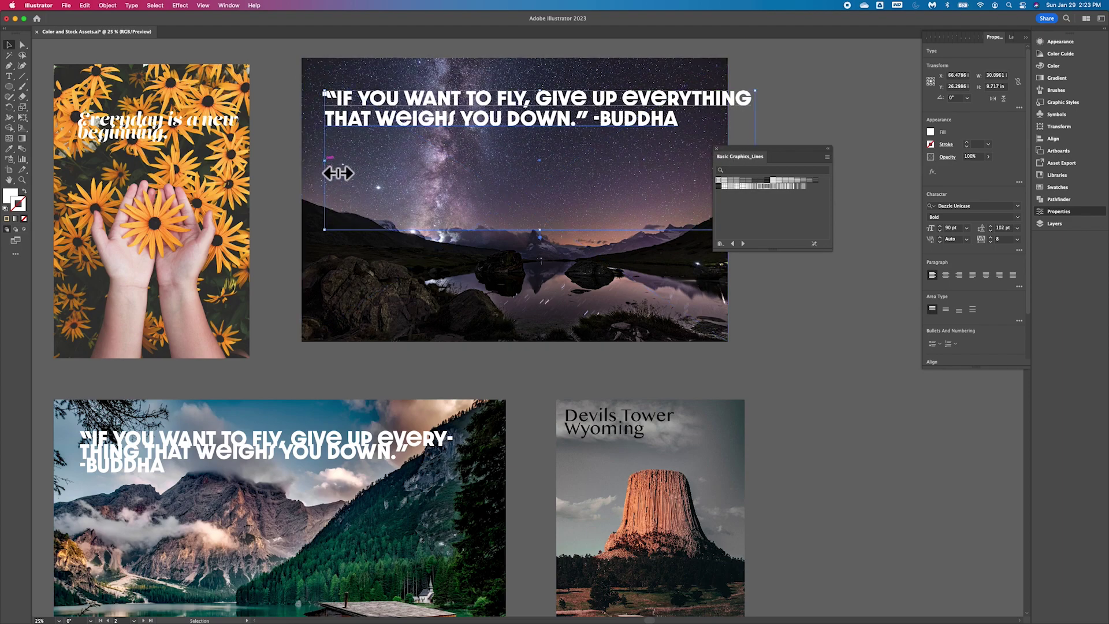
drag(338, 173, 491, 180)
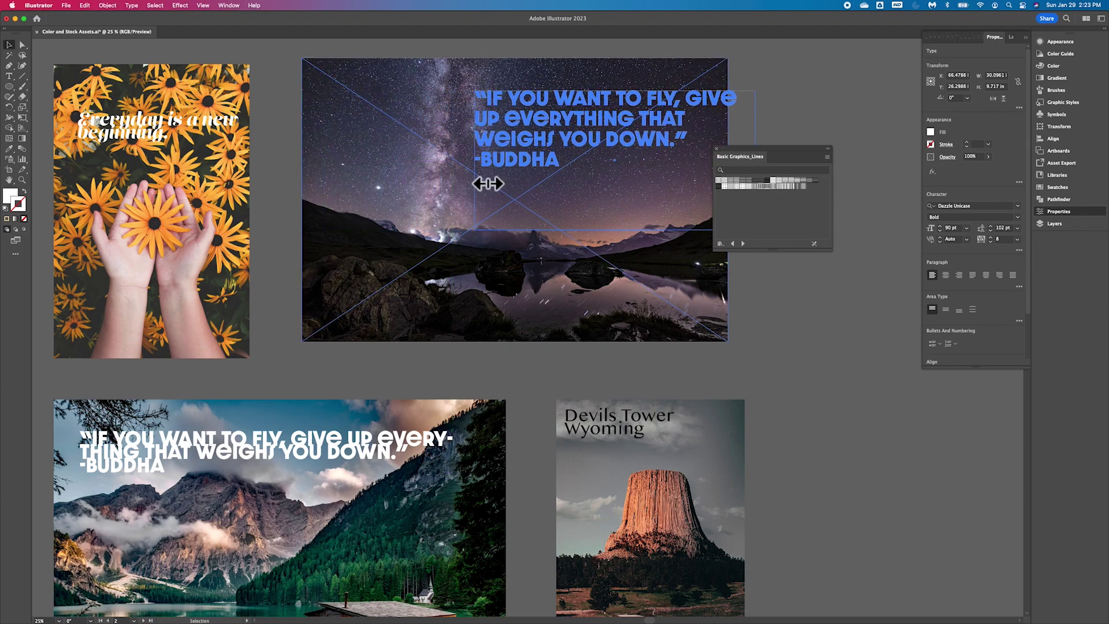
mouse_move(569, 122)
mouse_down()
mouse_move(575, 113)
mouse_move(569, 130)
mouse_up()
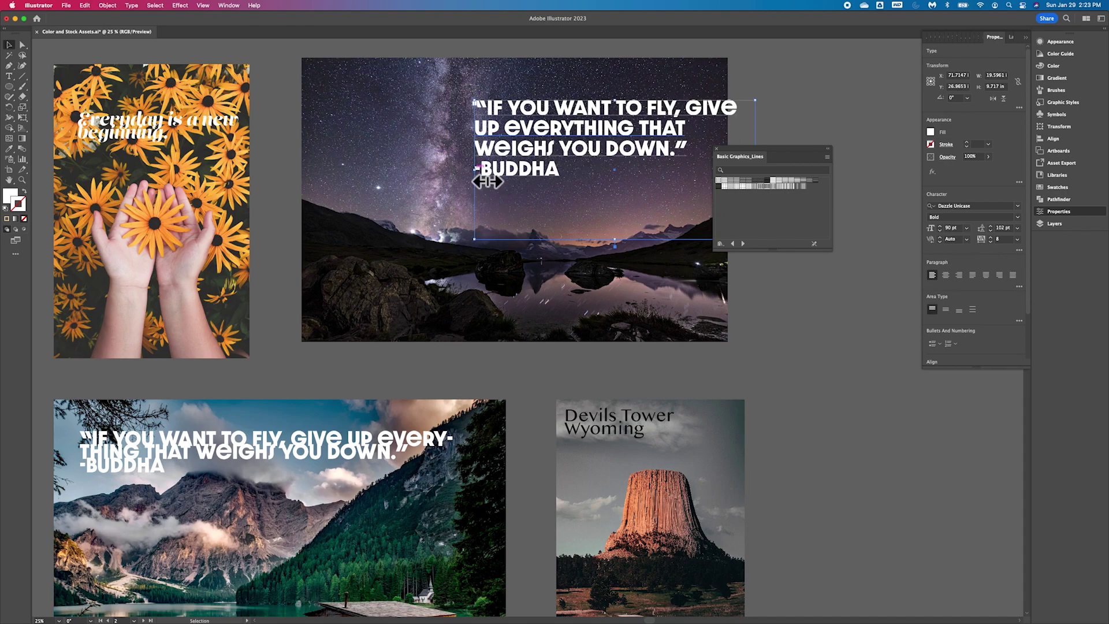
drag(487, 181, 501, 180)
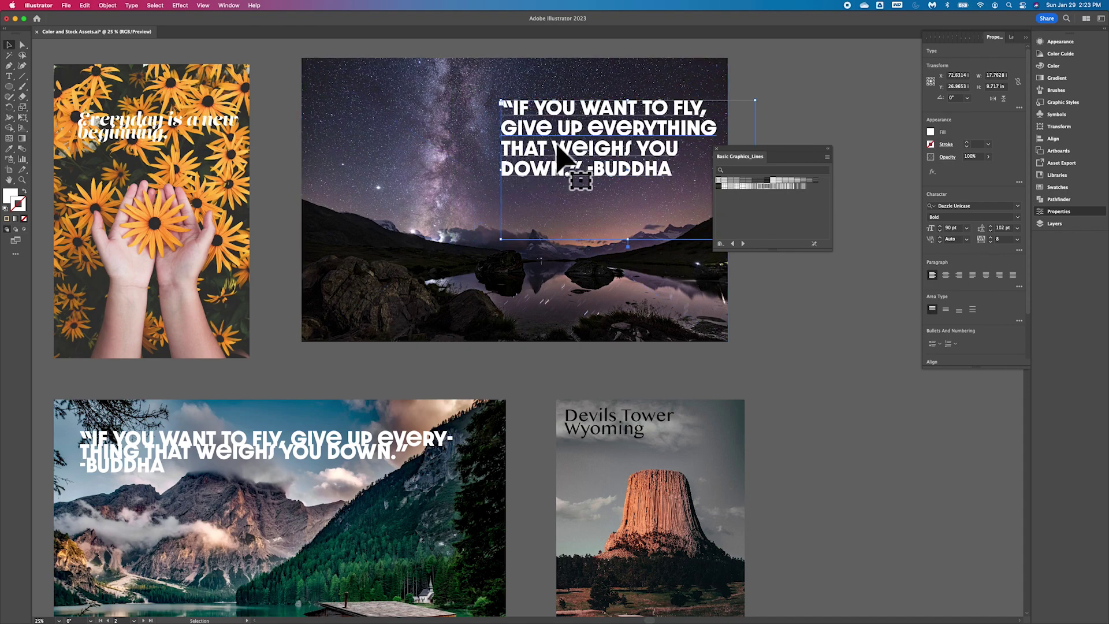
drag(557, 146, 559, 121)
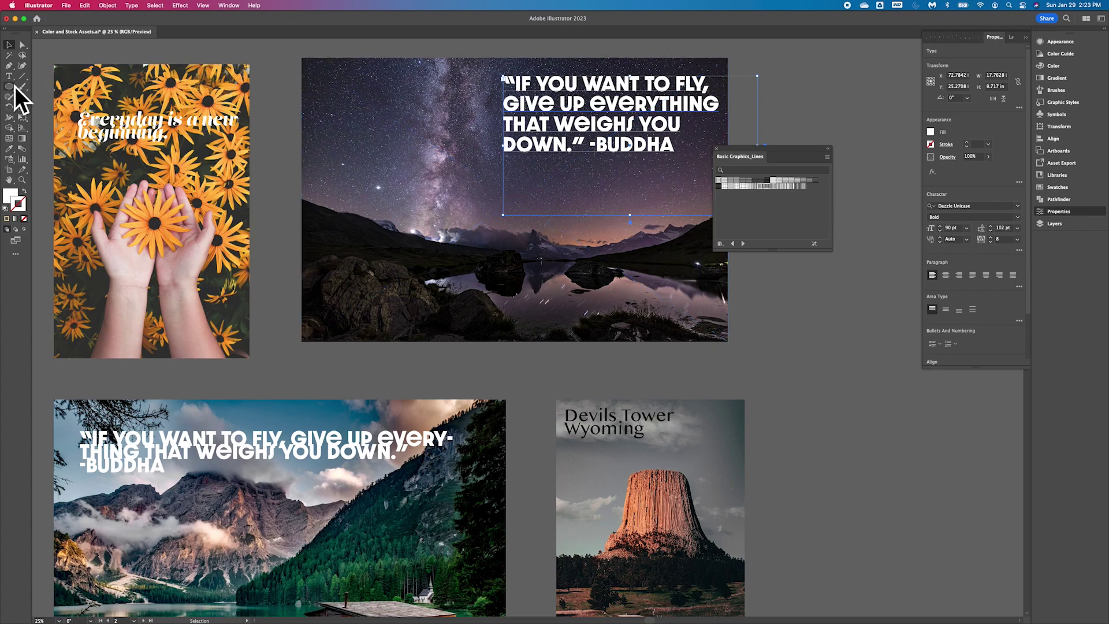
- Break '-BUDDHA' onto its own line below the quote
click(590, 145)
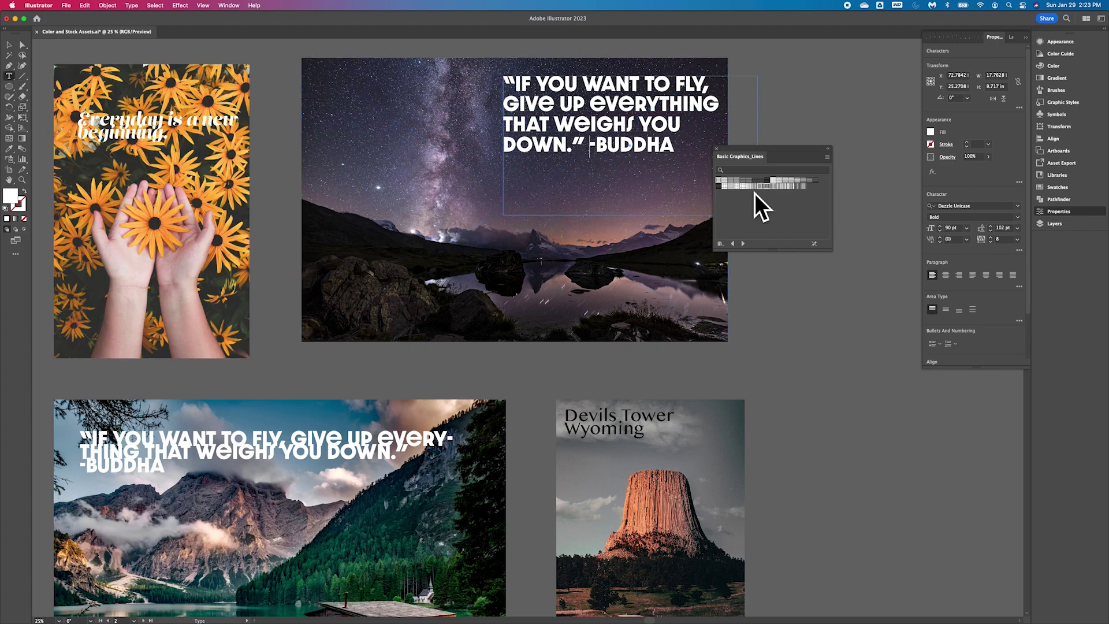
key(Return)
key(Return)
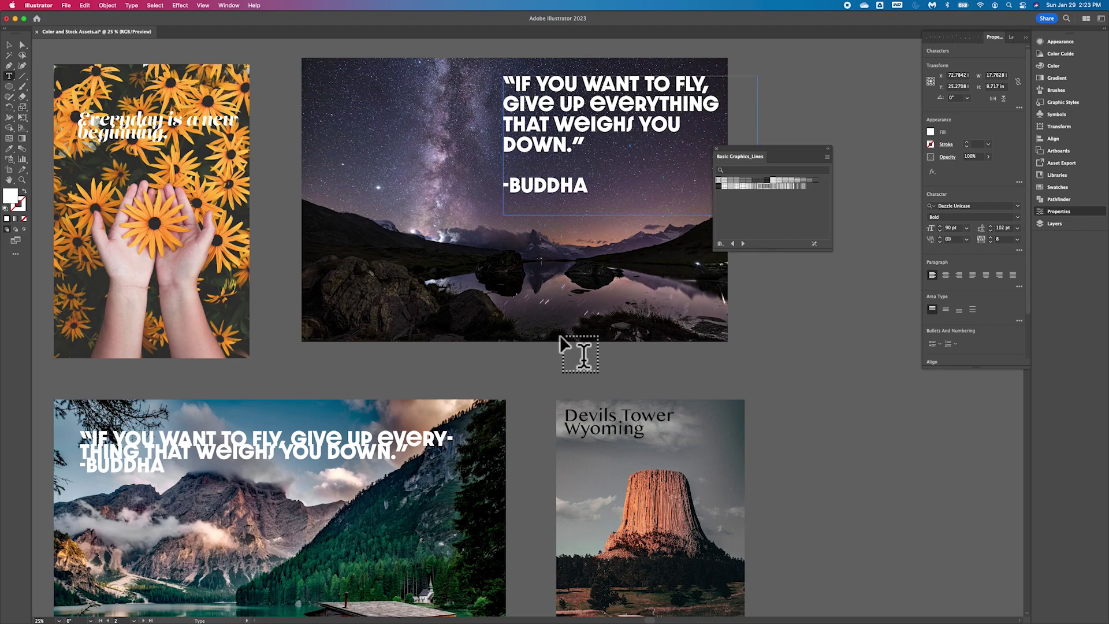
scroll(559, 345, down, 5)
- Pan over to the Devils Tower Wyoming poster to view its title up close
scroll(559, 345, left, 4)
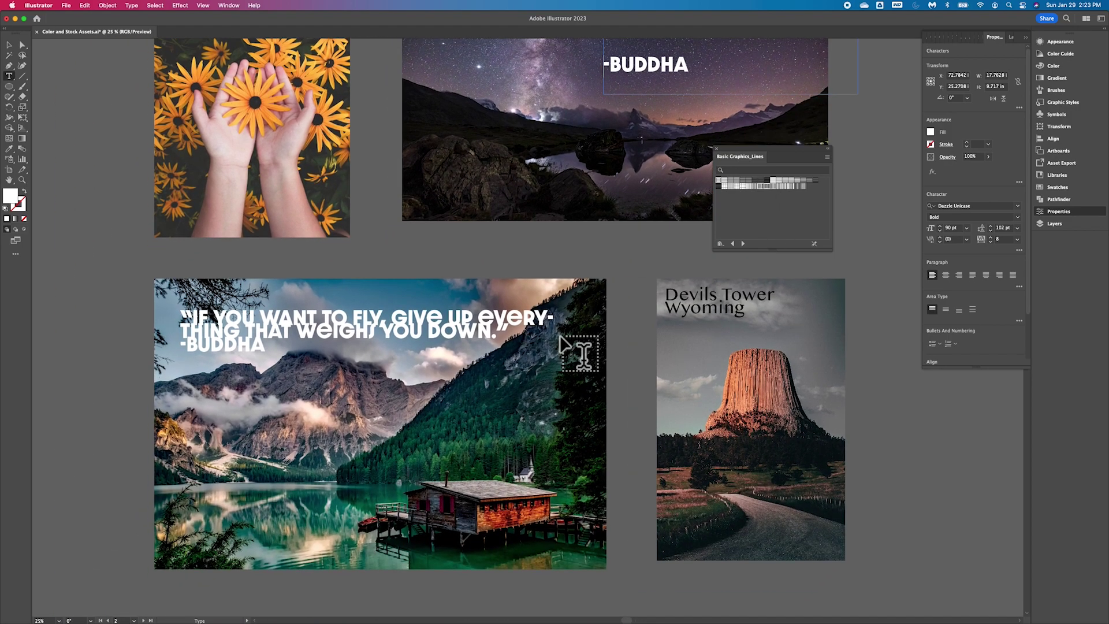
scroll(559, 336, right, 5)
scroll(560, 336, down, 1)
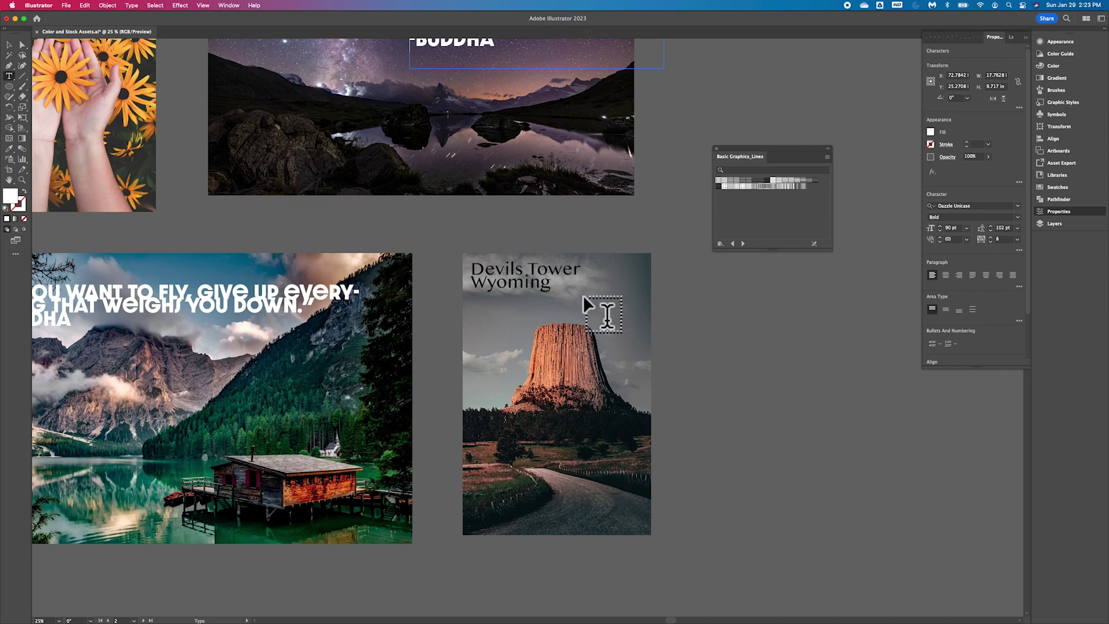
scroll(583, 296, down, 1)
scroll(583, 296, right, 1)
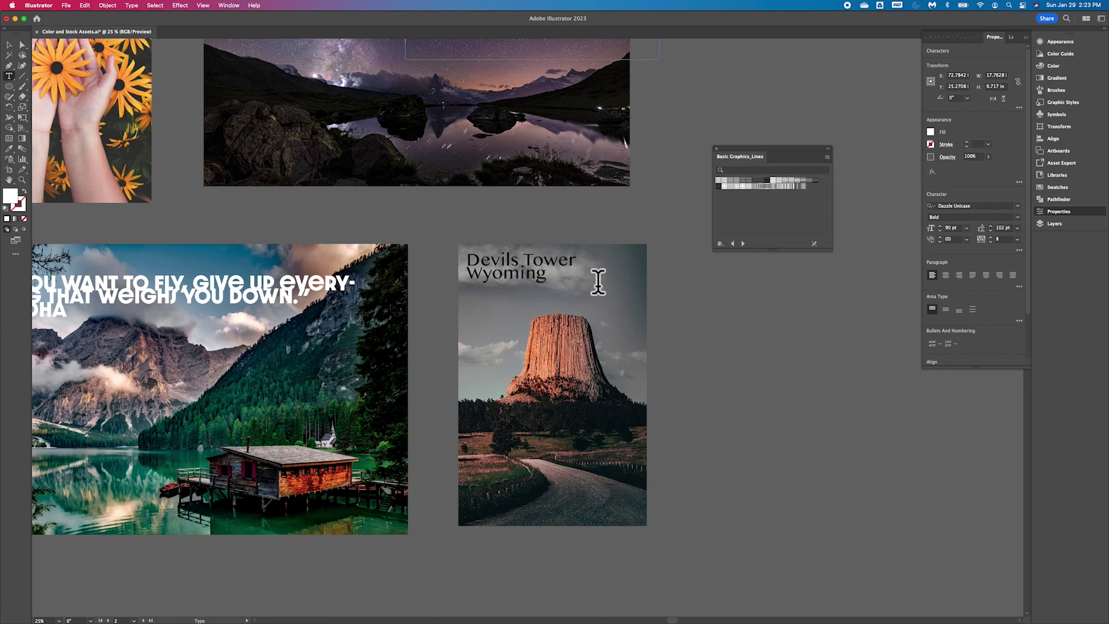
scroll(598, 282, up, 6)
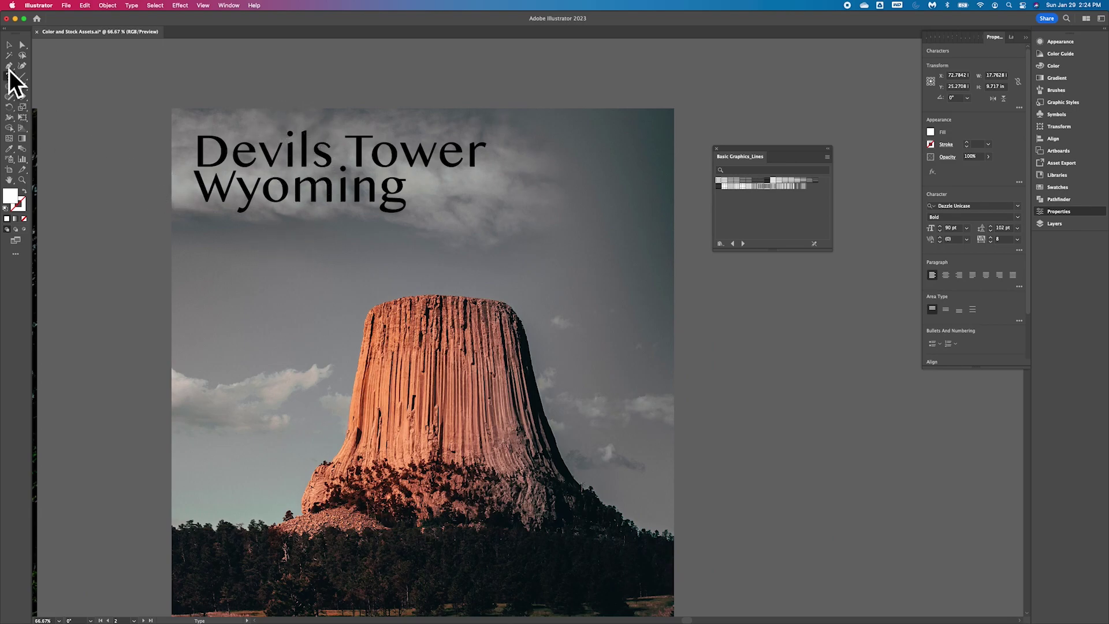
- Duplicate the Devils Tower Wyoming title, fill the copy white, and move it up-right
click(261, 206)
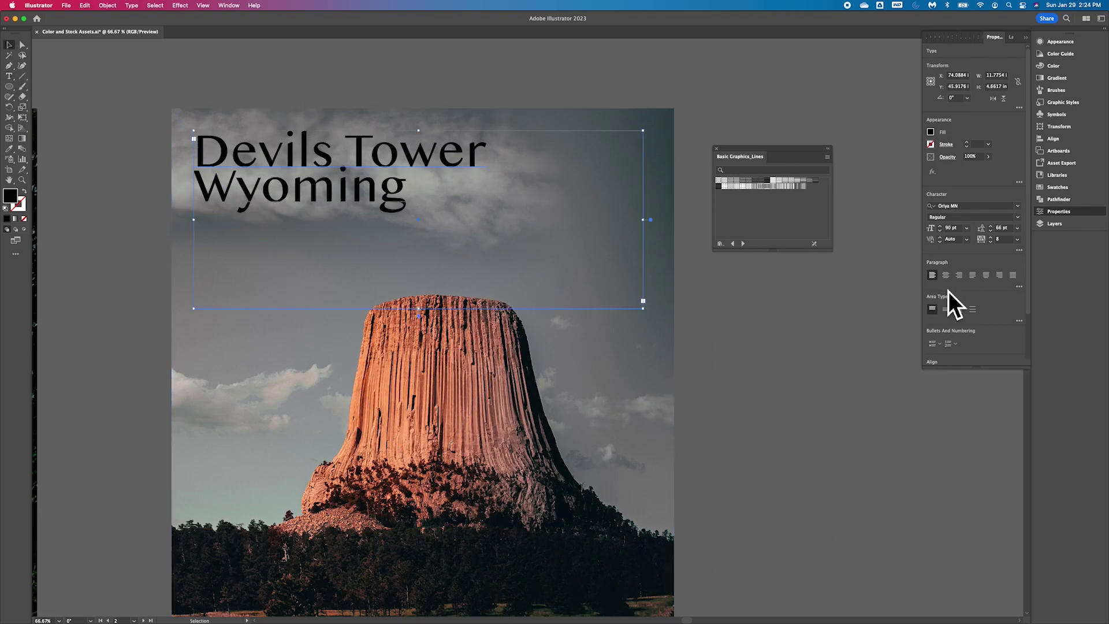
drag(722, 179, 375, 252)
click(931, 145)
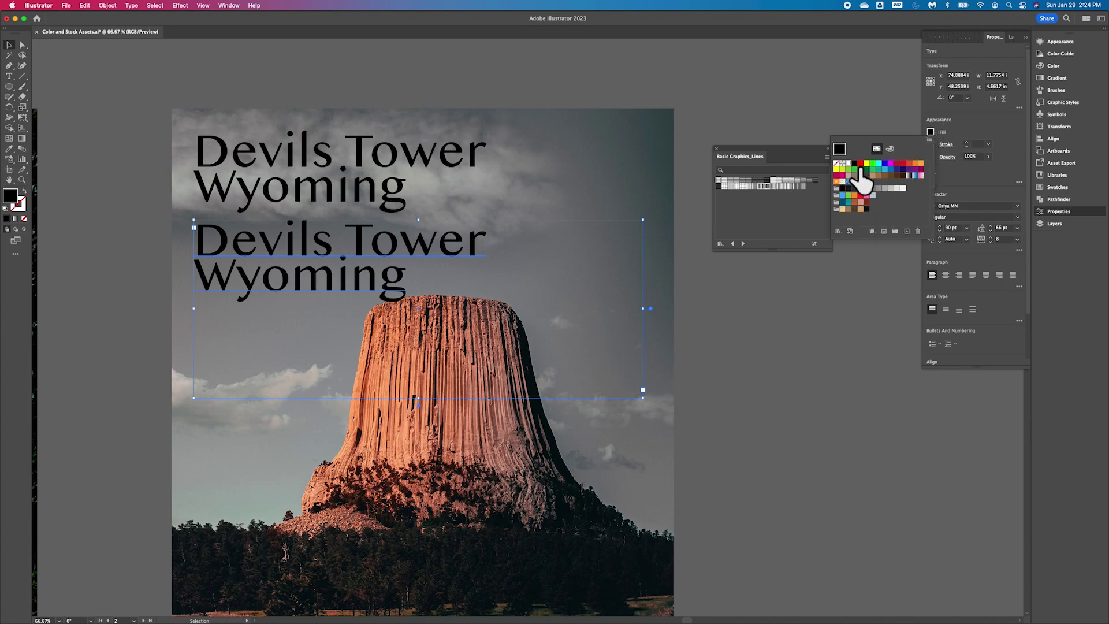
click(866, 181)
click(434, 246)
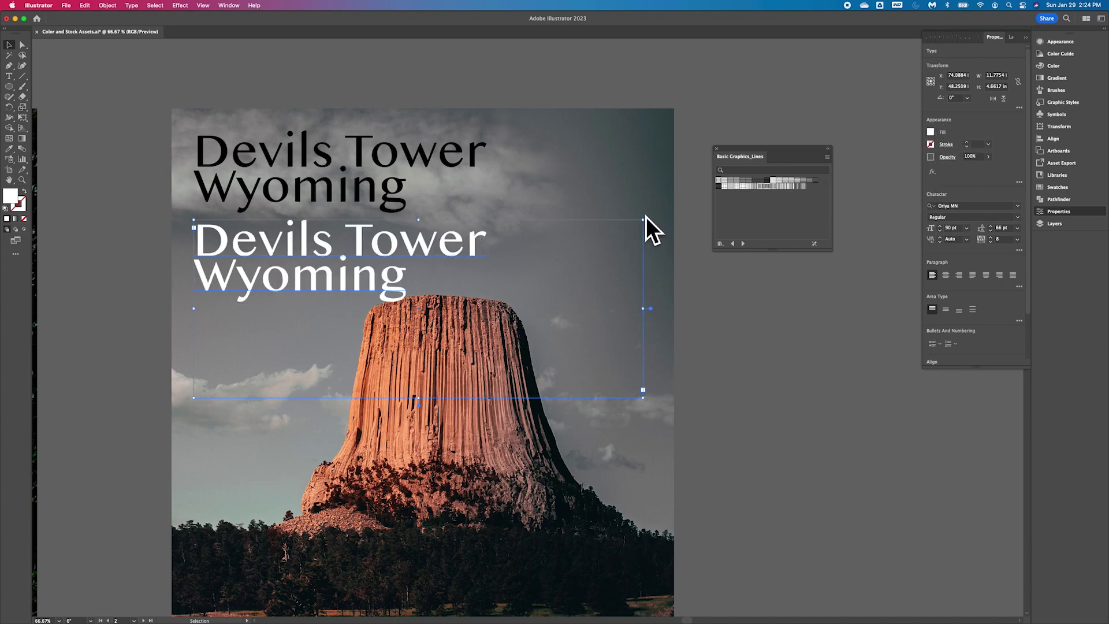
drag(360, 257, 539, 248)
- Zoom out and move the white title copy to the poster's bottom
scroll(475, 433, down, 5)
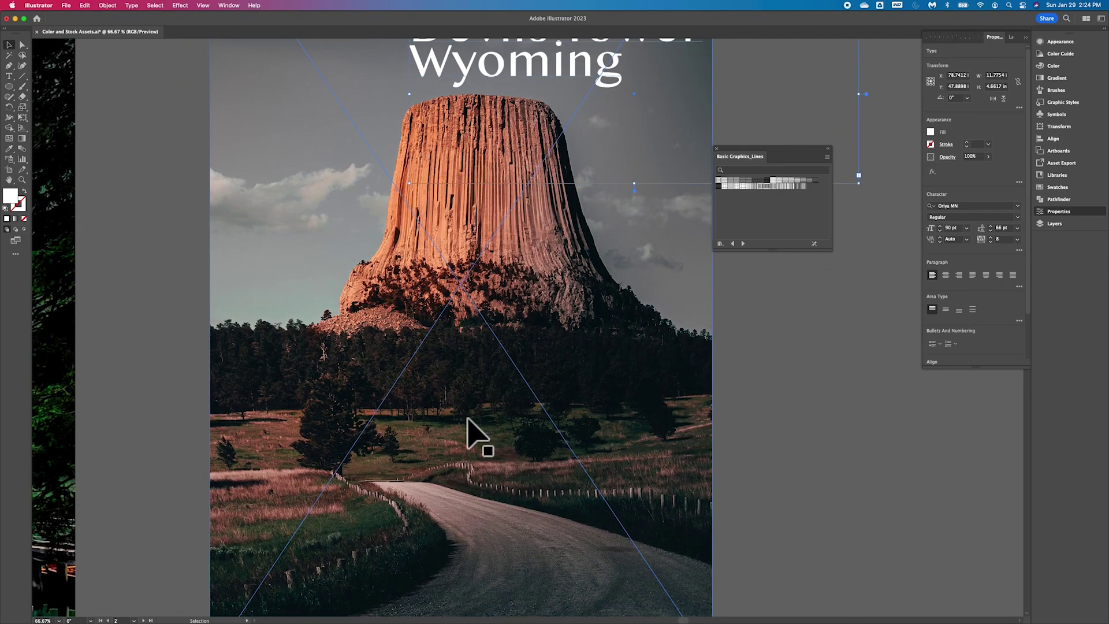
key(super+minus)
key(super+minus)
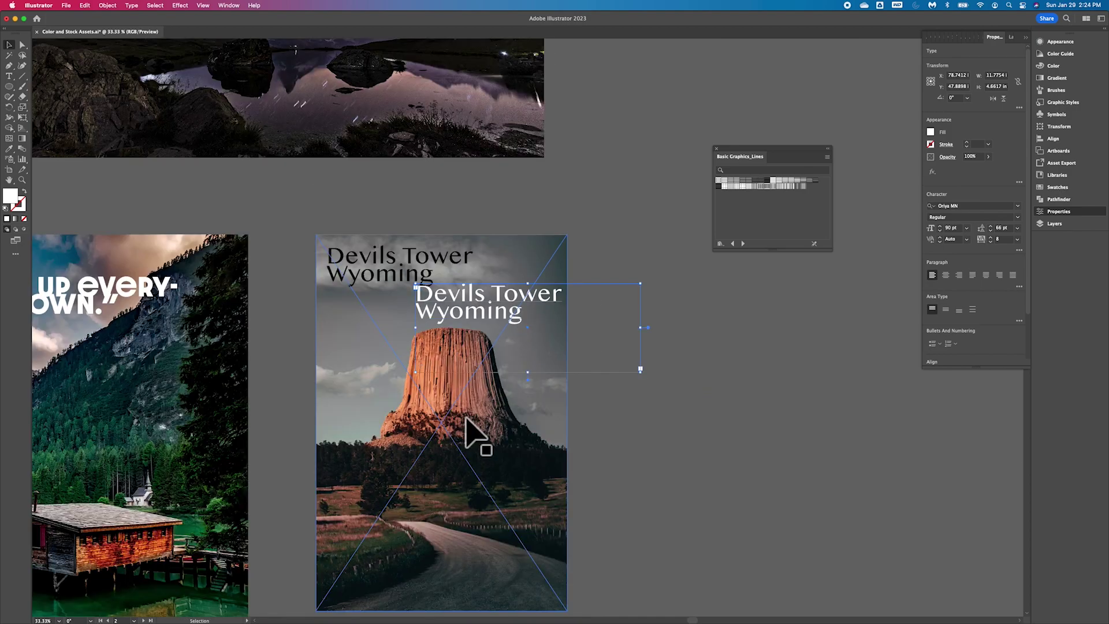
drag(464, 289, 457, 566)
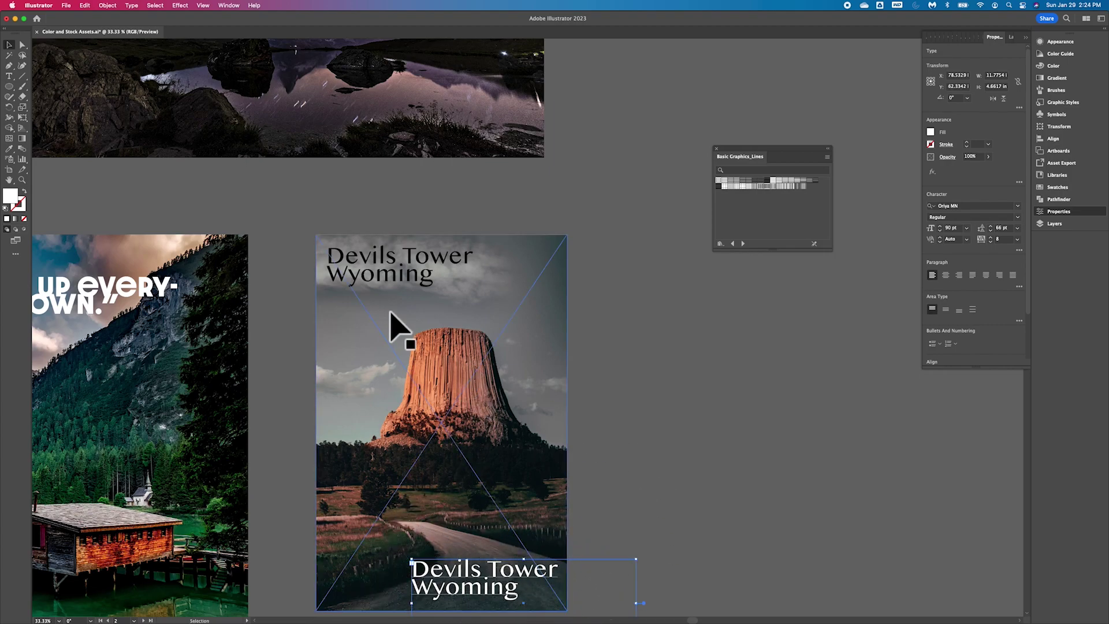
- Change the top Devils Tower Wyoming title's fill to white
click(396, 283)
click(931, 132)
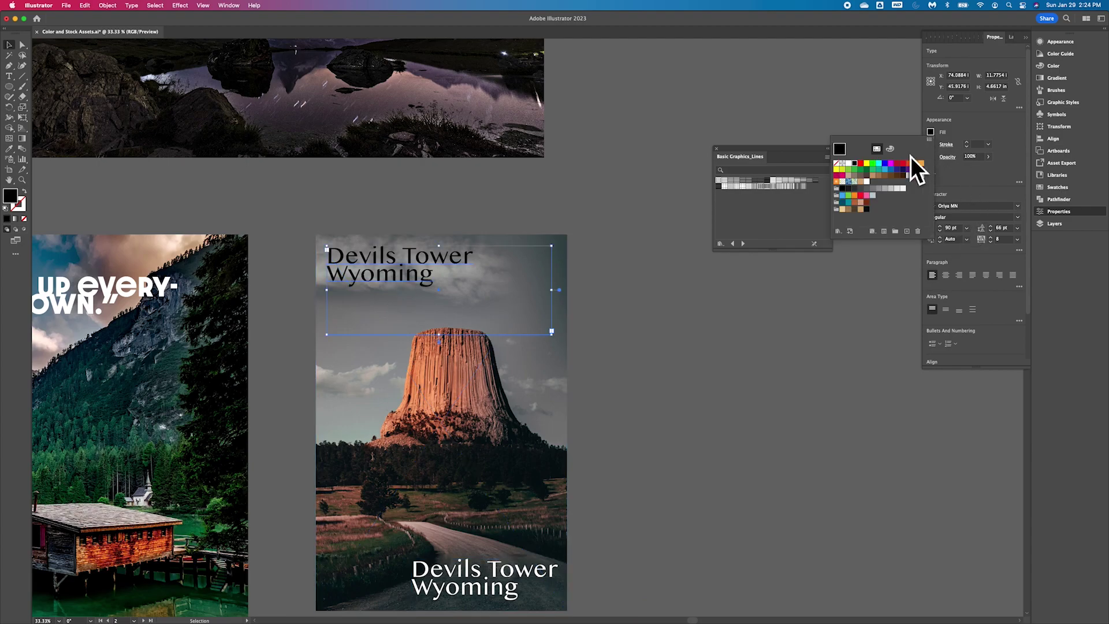
click(861, 172)
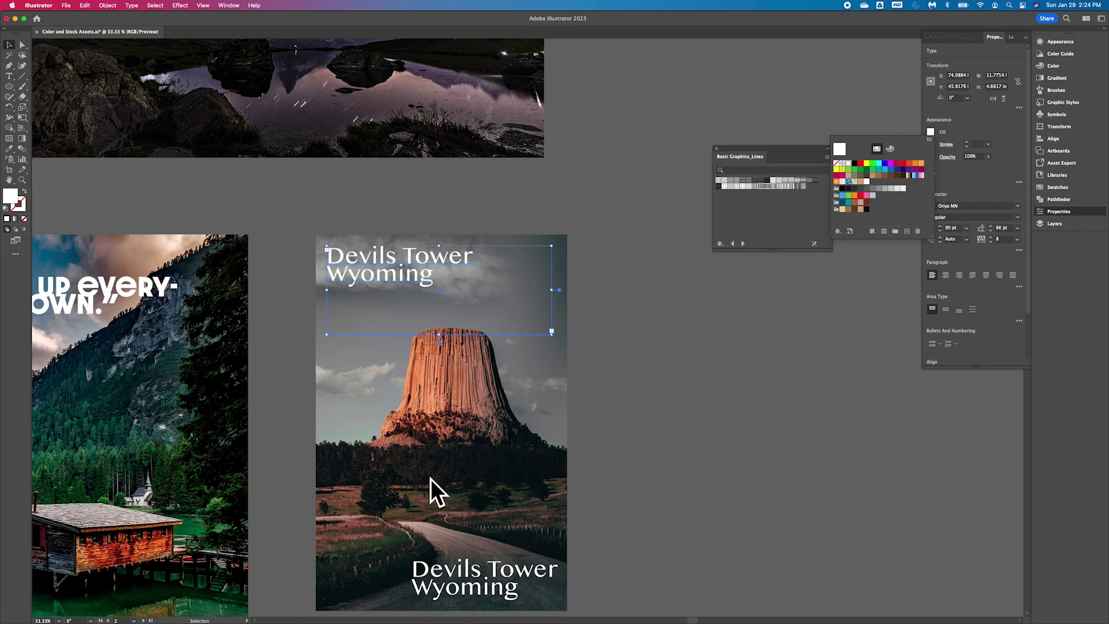
- Set the lake poster's Buddha quote to 78 pt with 84 pt leading and move it down over the lake
scroll(377, 517, down, 10)
scroll(376, 517, left, 10)
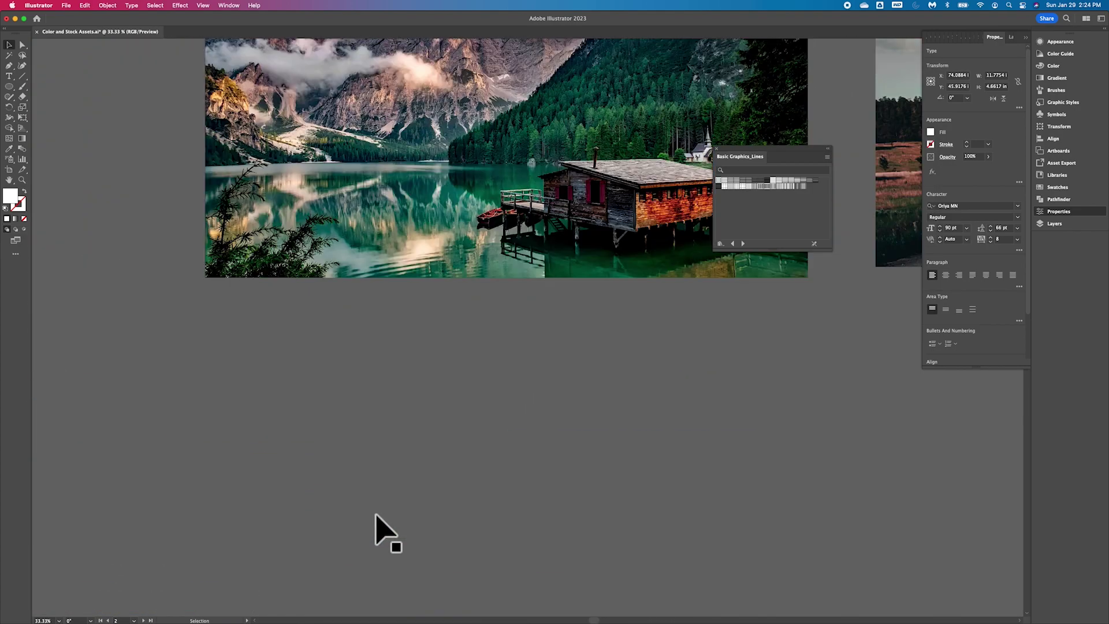
scroll(376, 516, up, 5)
scroll(377, 516, right, 3)
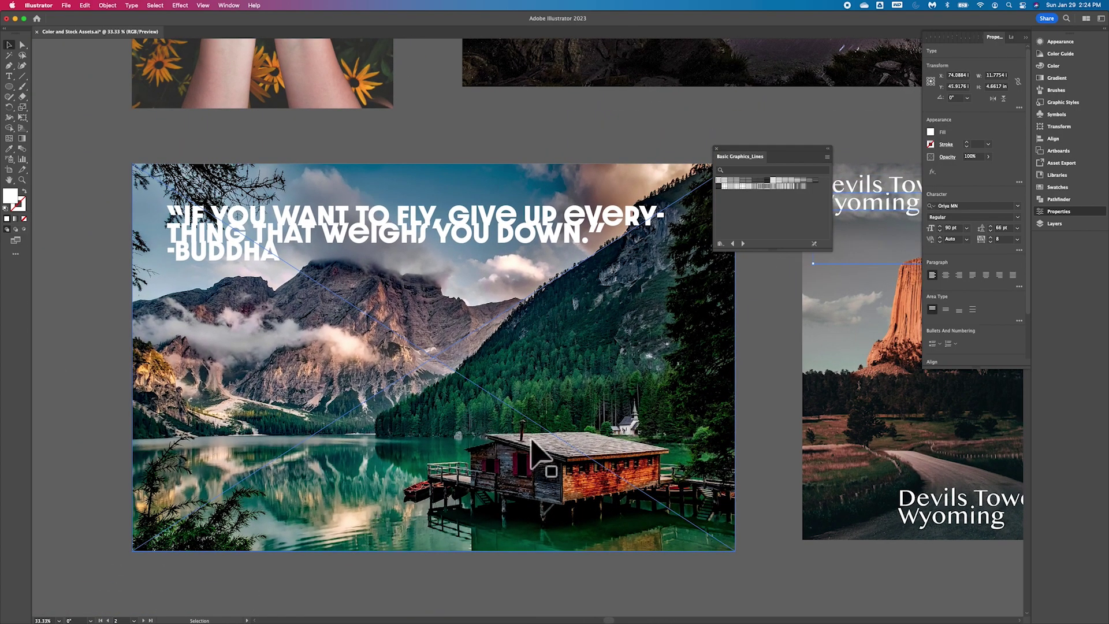
click(406, 253)
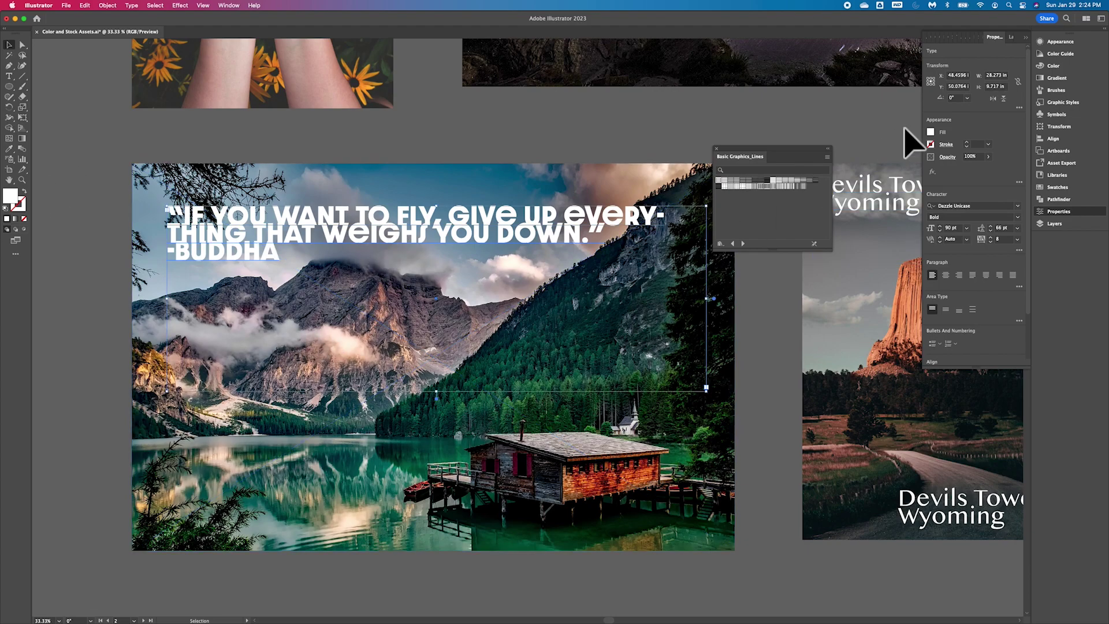
scroll(945, 233, down, 4)
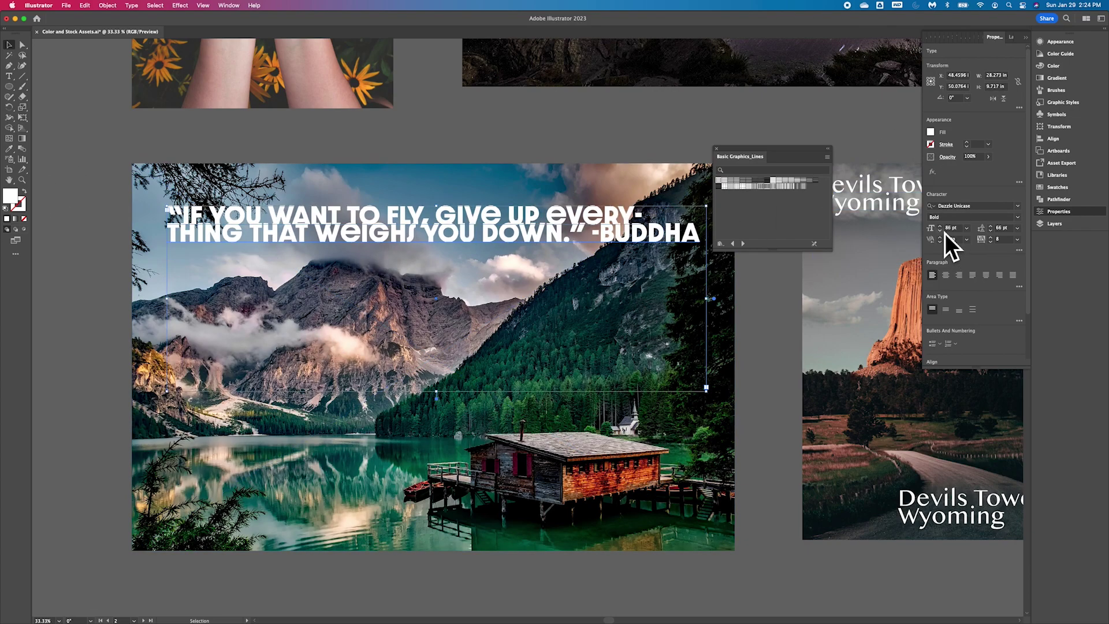
scroll(945, 237, down, 8)
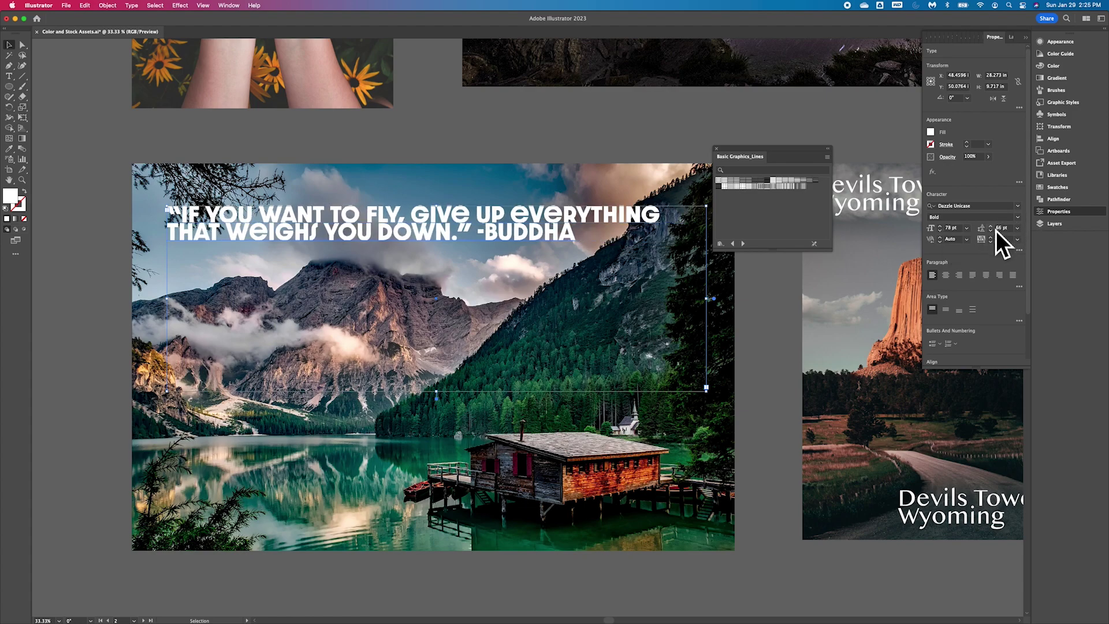
scroll(994, 231, up, 4)
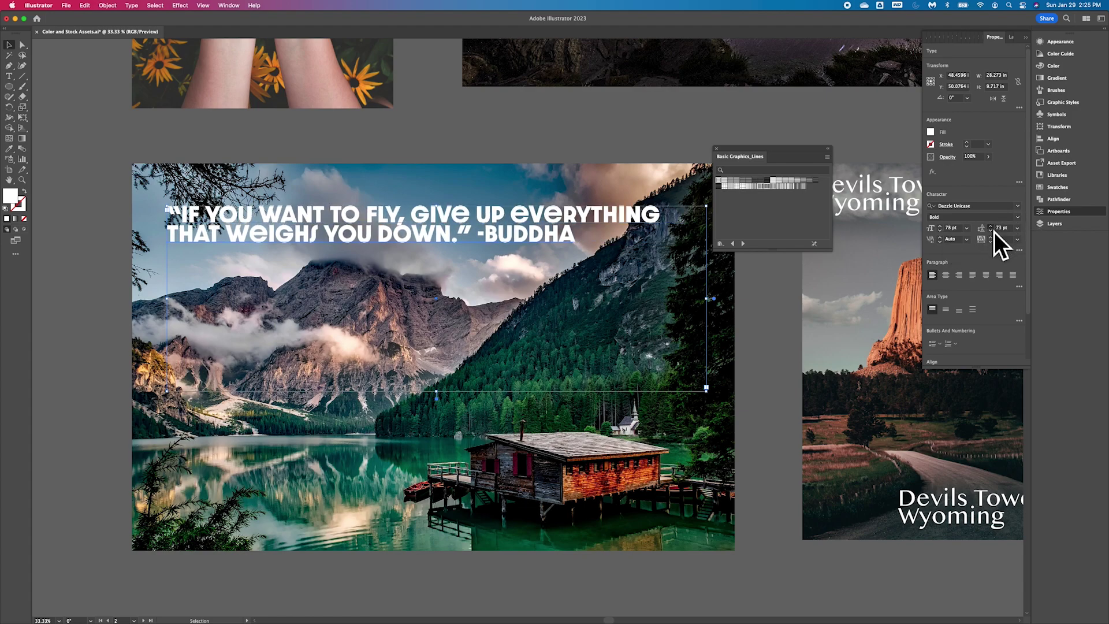
scroll(994, 231, up, 1)
drag(525, 220, 555, 464)
scroll(561, 463, down, 5)
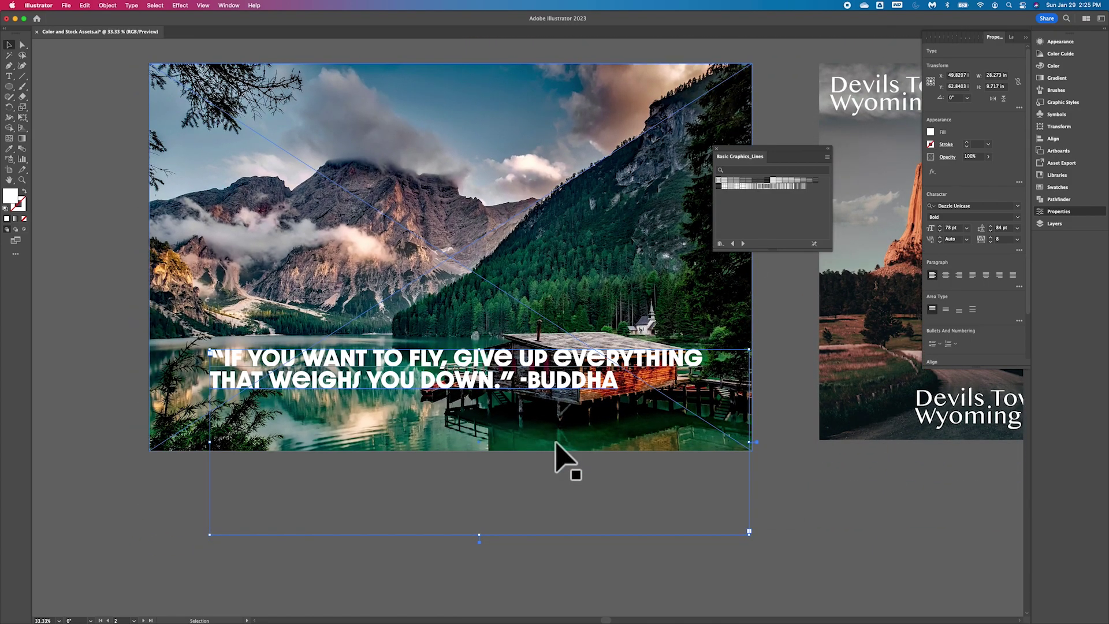
- Reposition the quote near the top and narrow its box from the left to three lines
drag(560, 358, 555, 407)
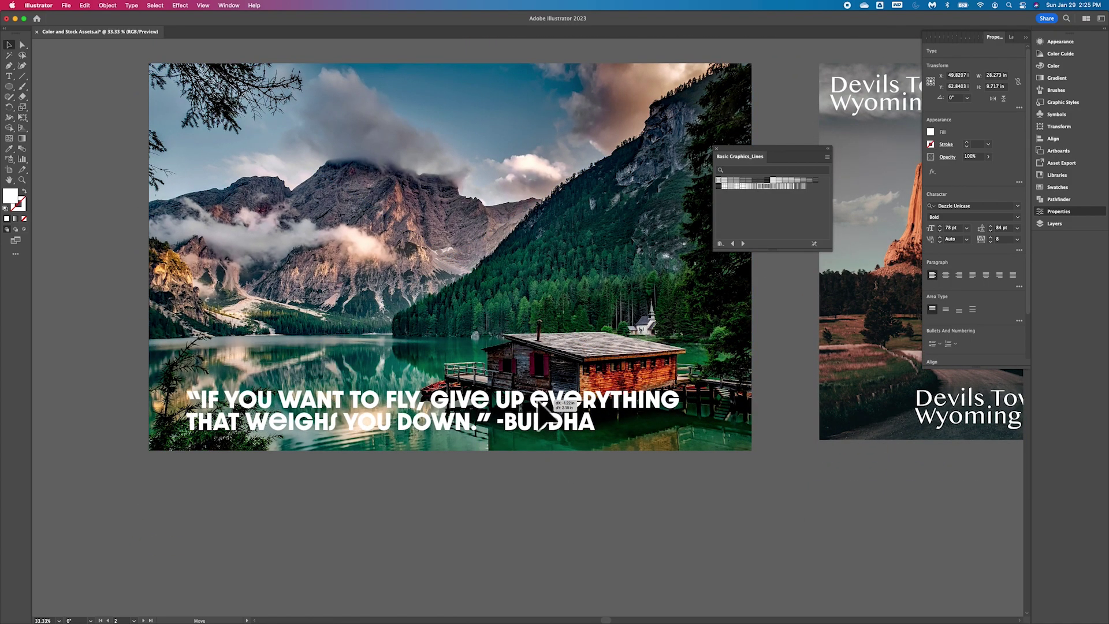
drag(543, 413, 602, 218)
scroll(602, 217, up, 5)
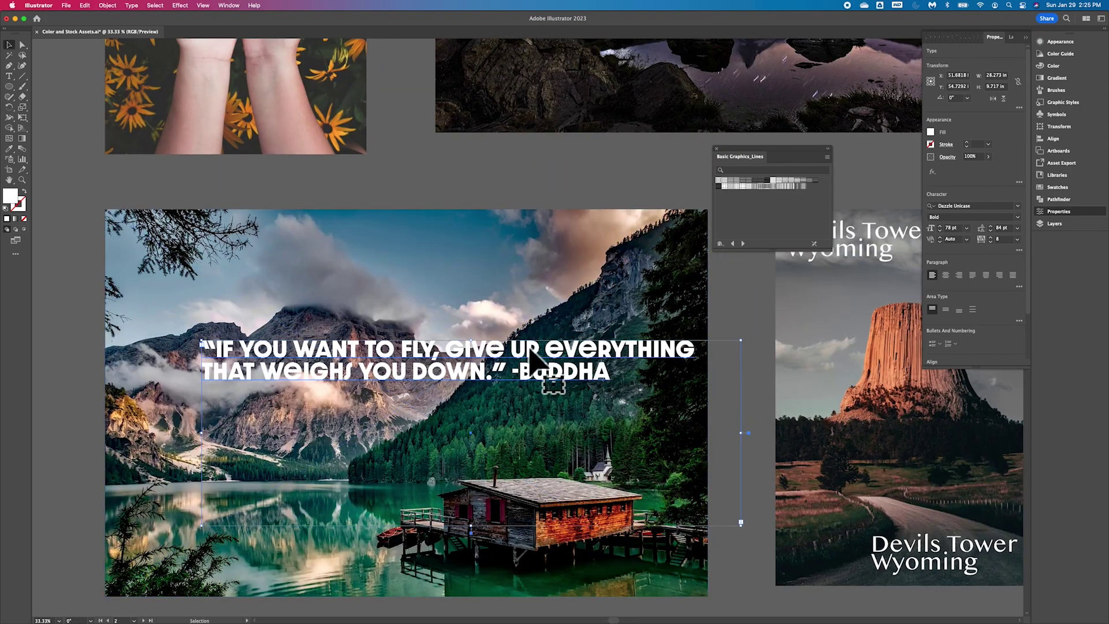
drag(519, 359, 564, 246)
drag(267, 333, 462, 346)
drag(562, 262, 386, 248)
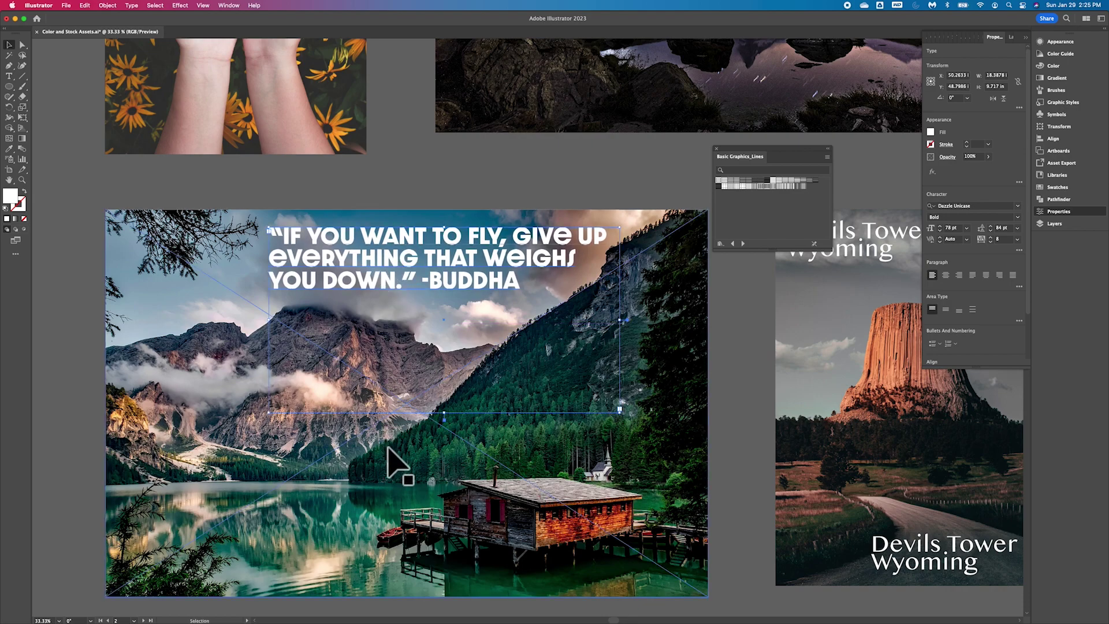
- Deselect the quote and zoom the lake poster to 50%
key(super+minus)
key(v)
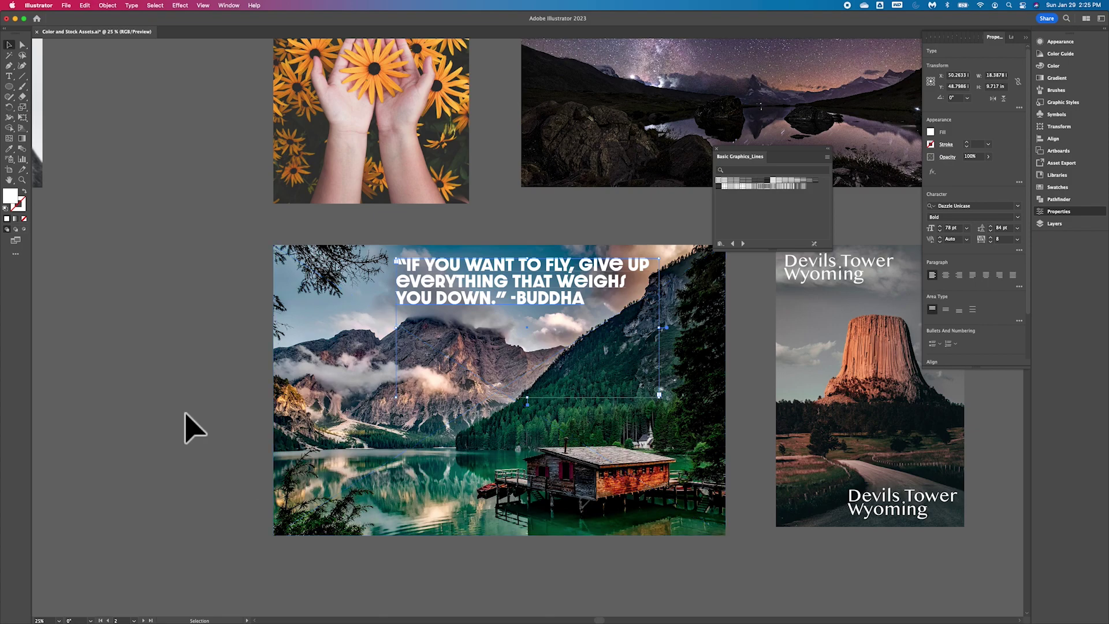
click(180, 402)
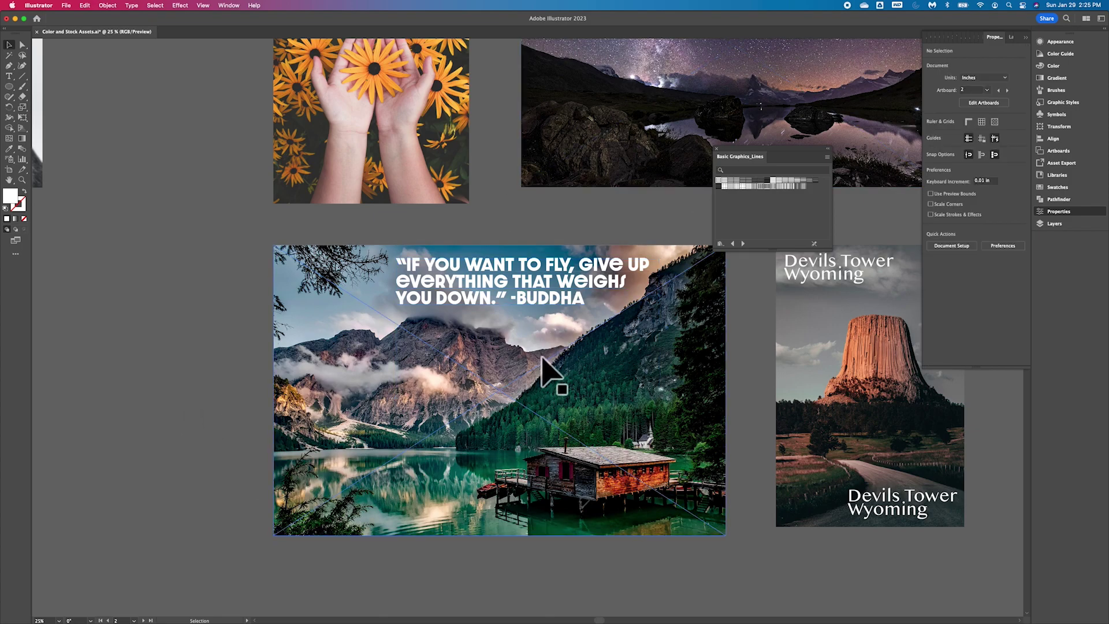
scroll(552, 375, right, 5)
scroll(552, 376, down, 2)
scroll(552, 375, up, 1)
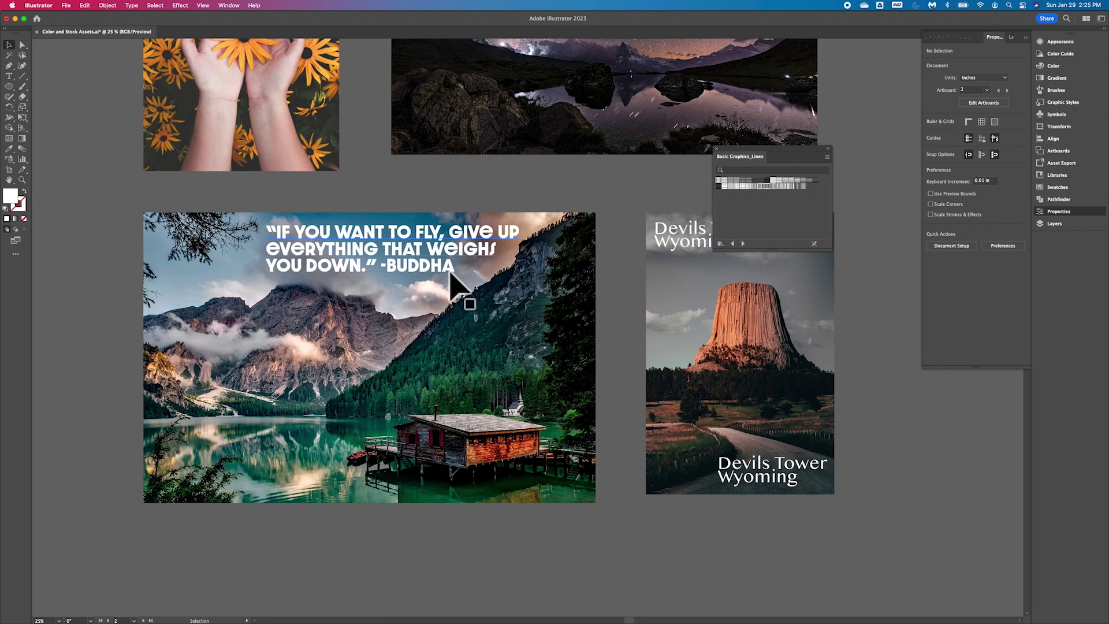
key(super+equal)
key(super+equal)
scroll(452, 275, left, 5)
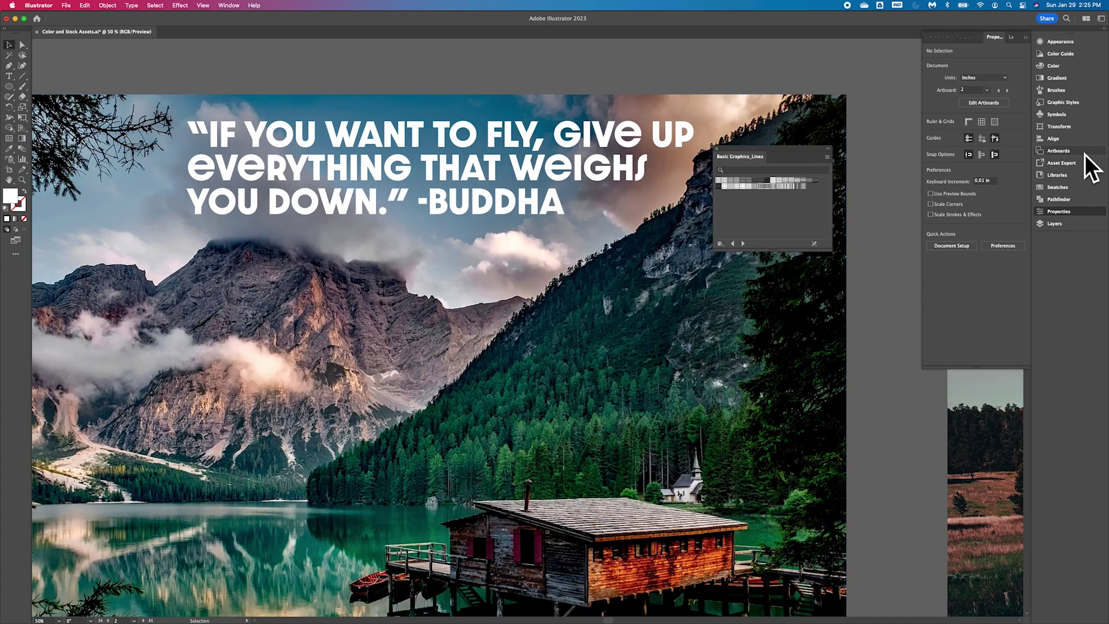
- Give the Buddha quote a thin black outline, then zoom out to 25%
click(1058, 212)
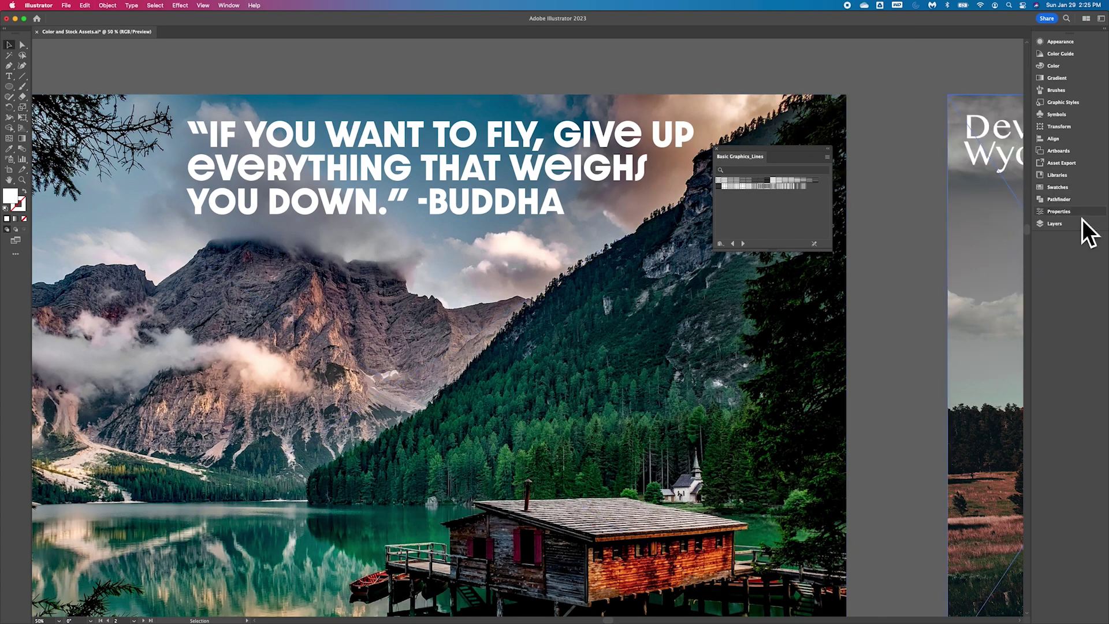
click(1063, 213)
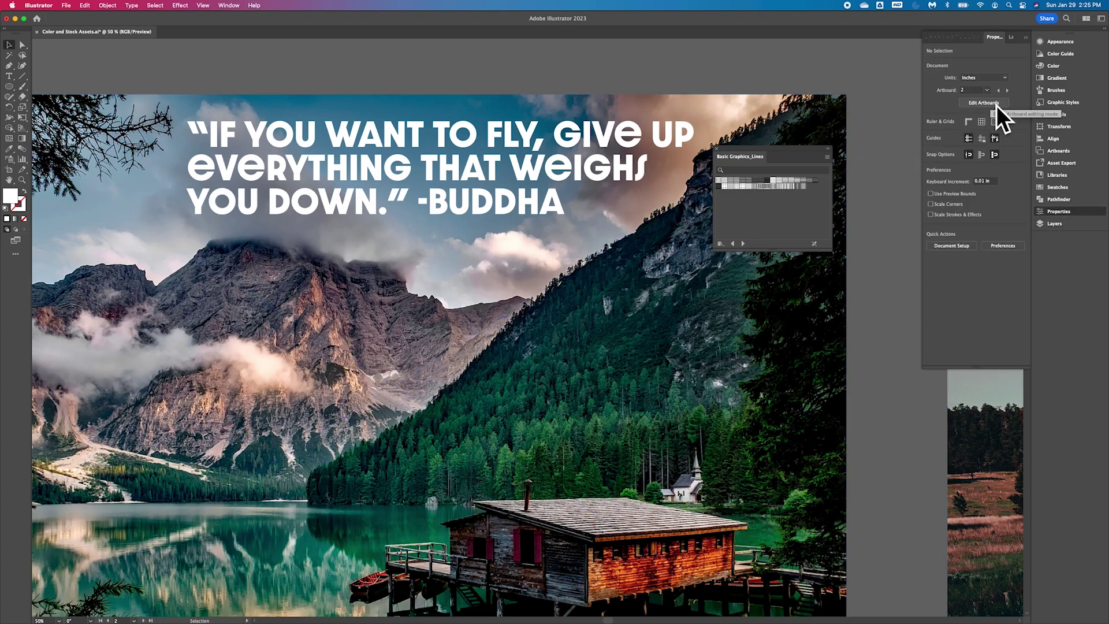
click(511, 135)
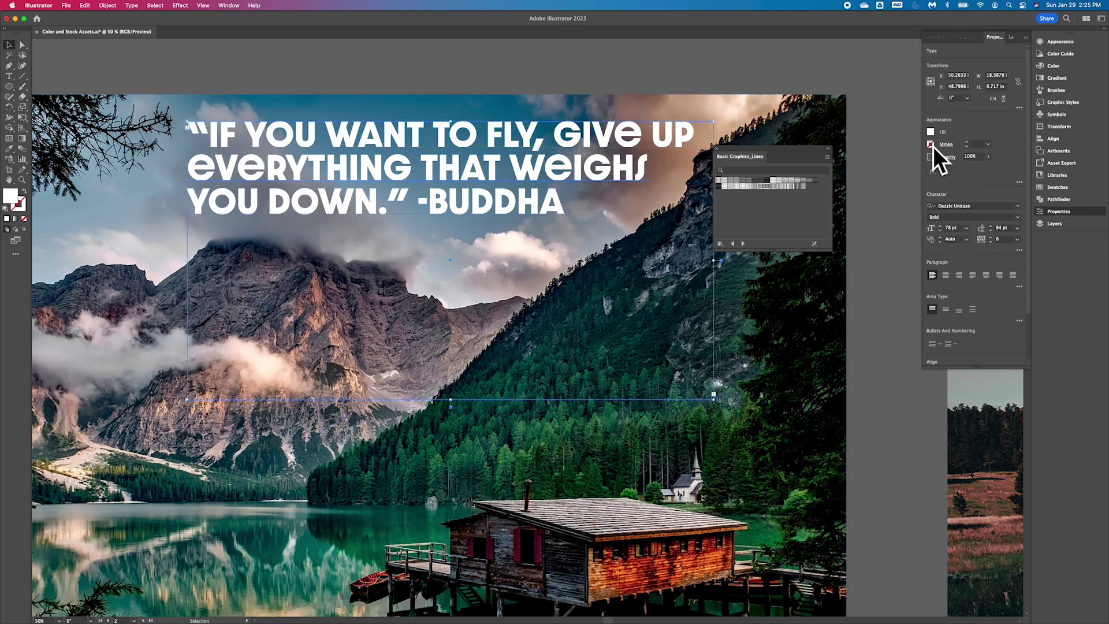
click(931, 145)
click(878, 181)
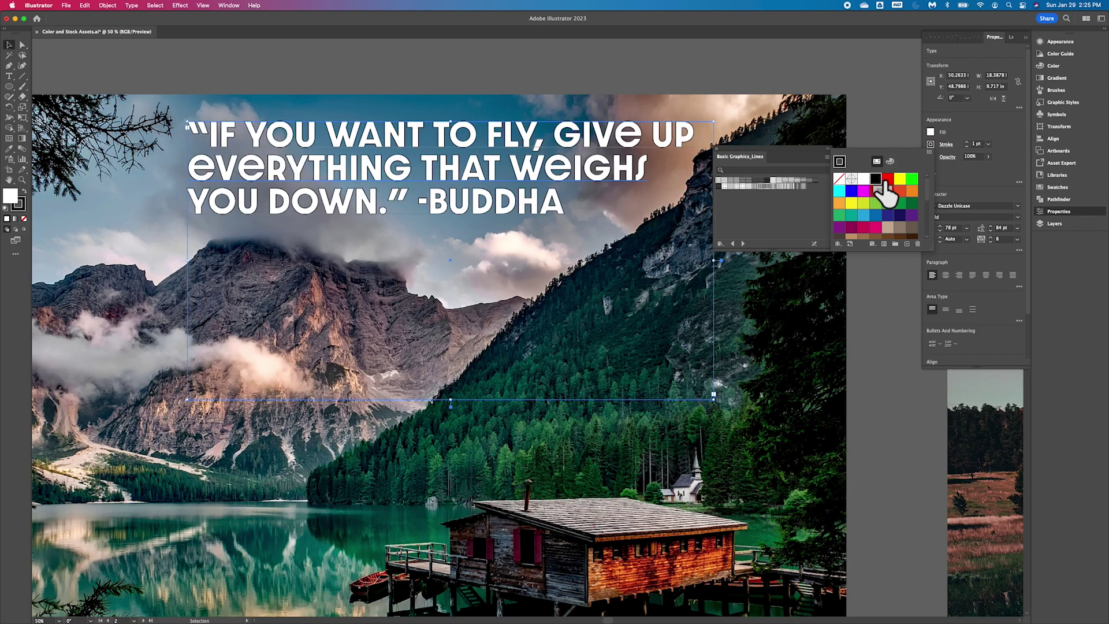
click(658, 77)
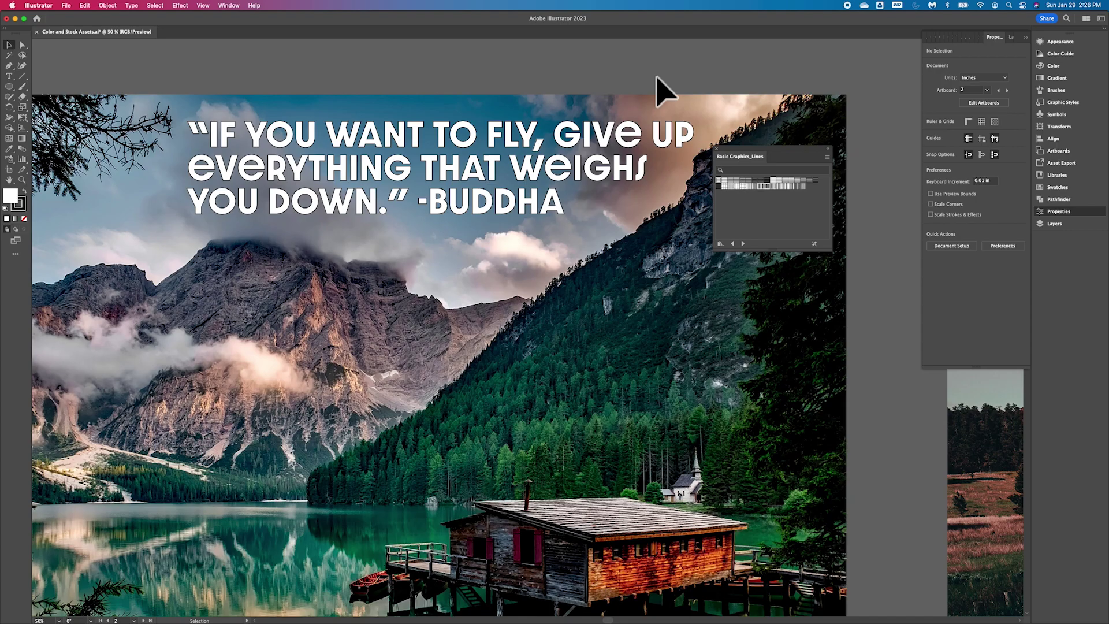
key(super+minus)
key(super+minus)
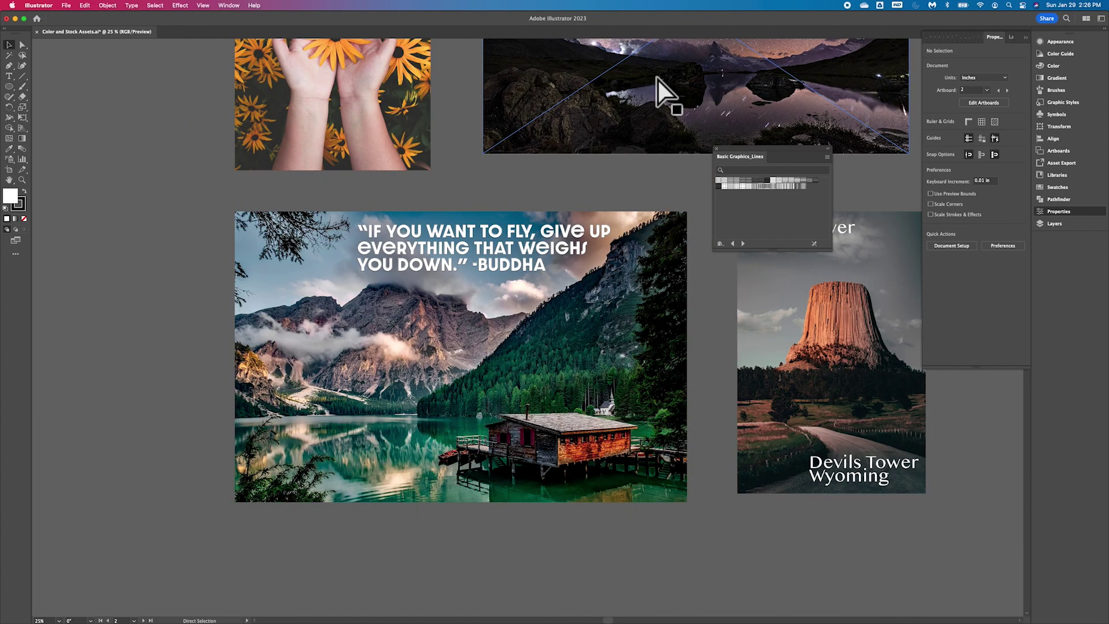
- Navigate to the 'Your best friend is waiting for you.' pug poster at 33.33% zoom
key(v)
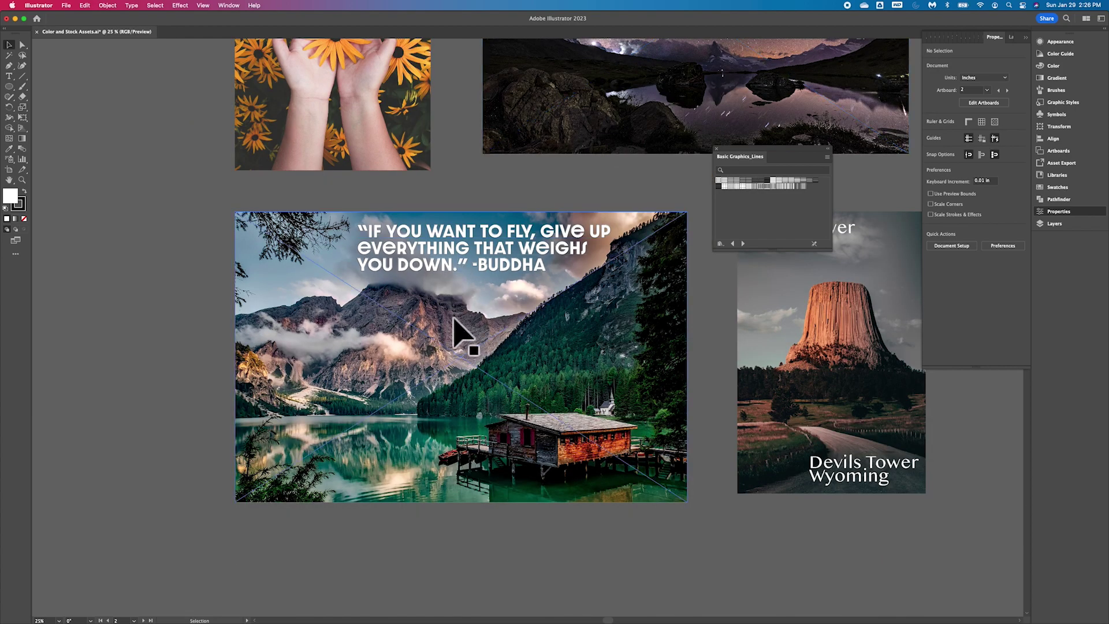
scroll(517, 330, right, 3)
scroll(517, 330, down, 1)
scroll(526, 335, up, 10)
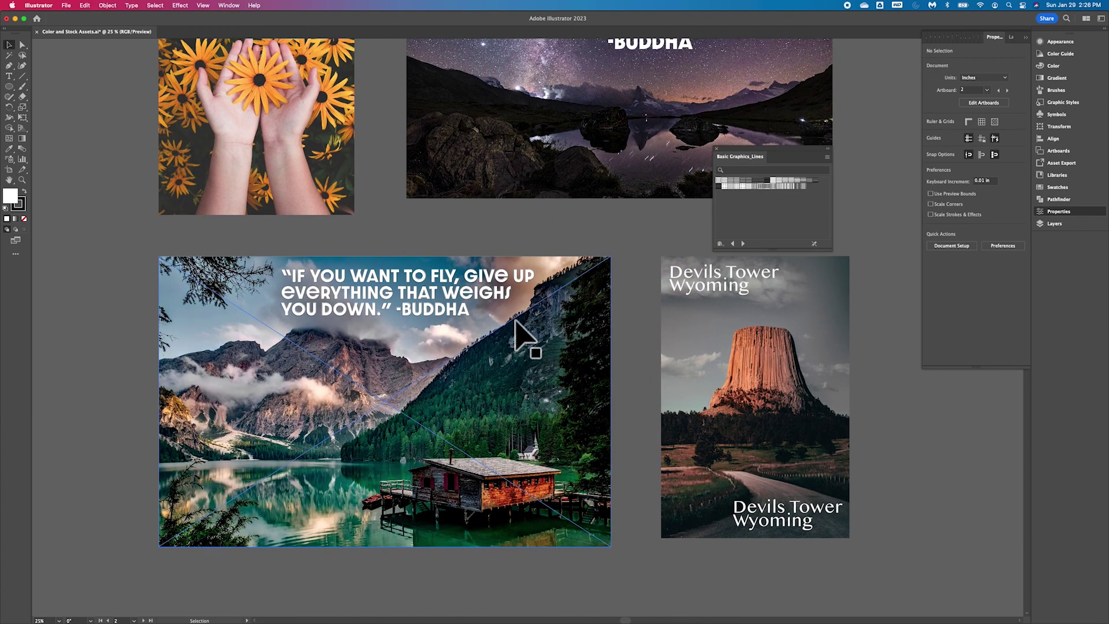
scroll(523, 336, left, 8)
scroll(523, 335, down, 2)
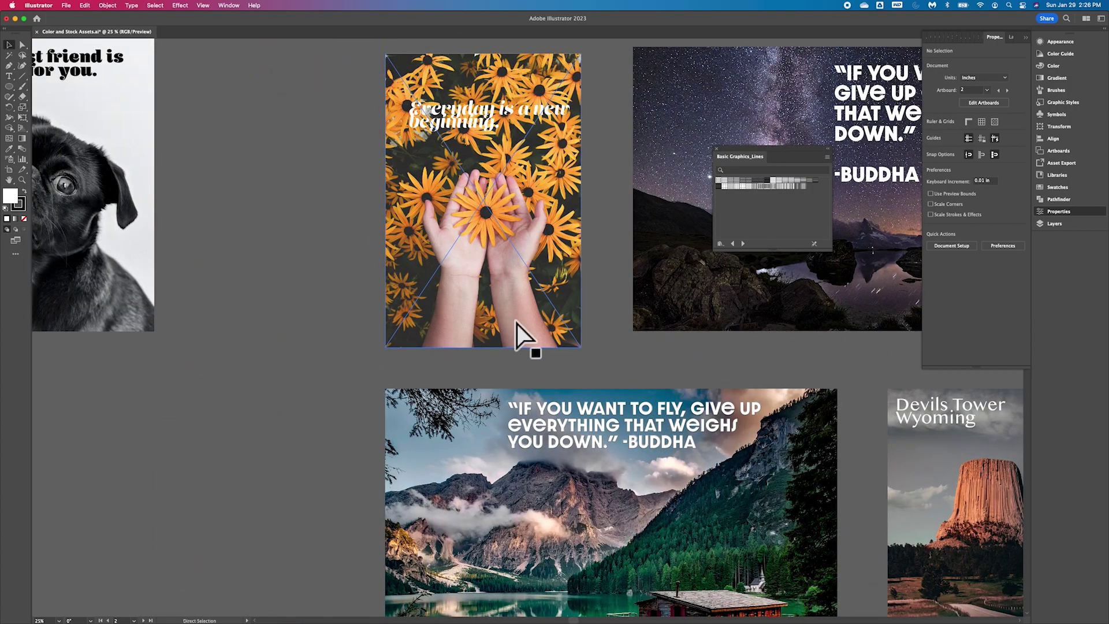
scroll(517, 324, down, 3)
key(v)
scroll(520, 335, left, 3)
scroll(323, 253, left, 3)
scroll(324, 253, up, 1)
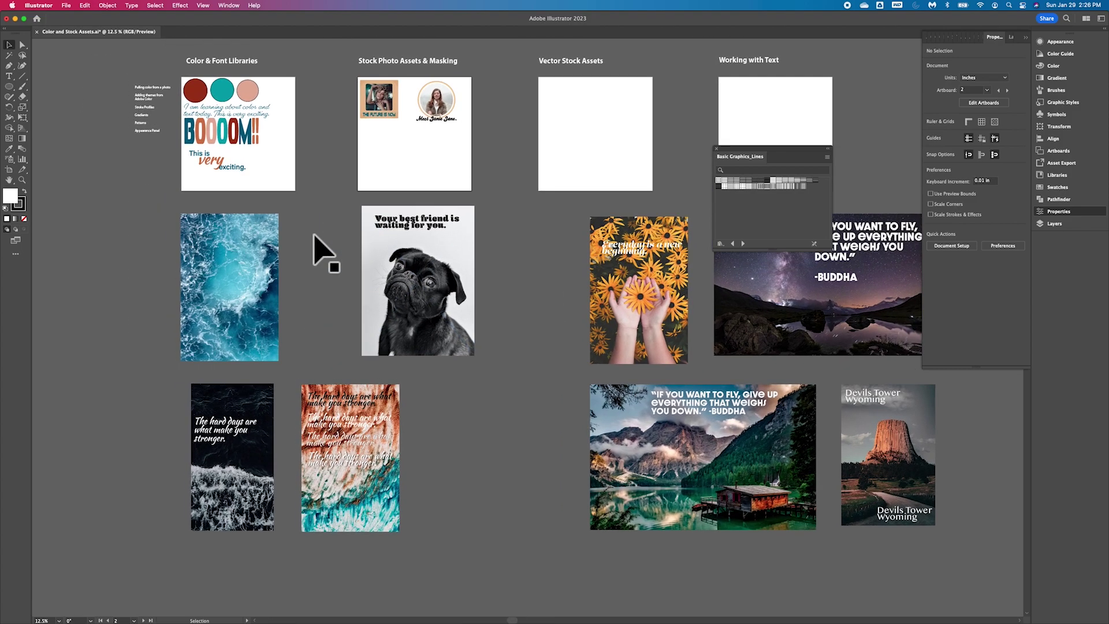
scroll(315, 238, up, 5)
scroll(316, 238, left, 3)
scroll(315, 238, up, 2)
click(9, 86)
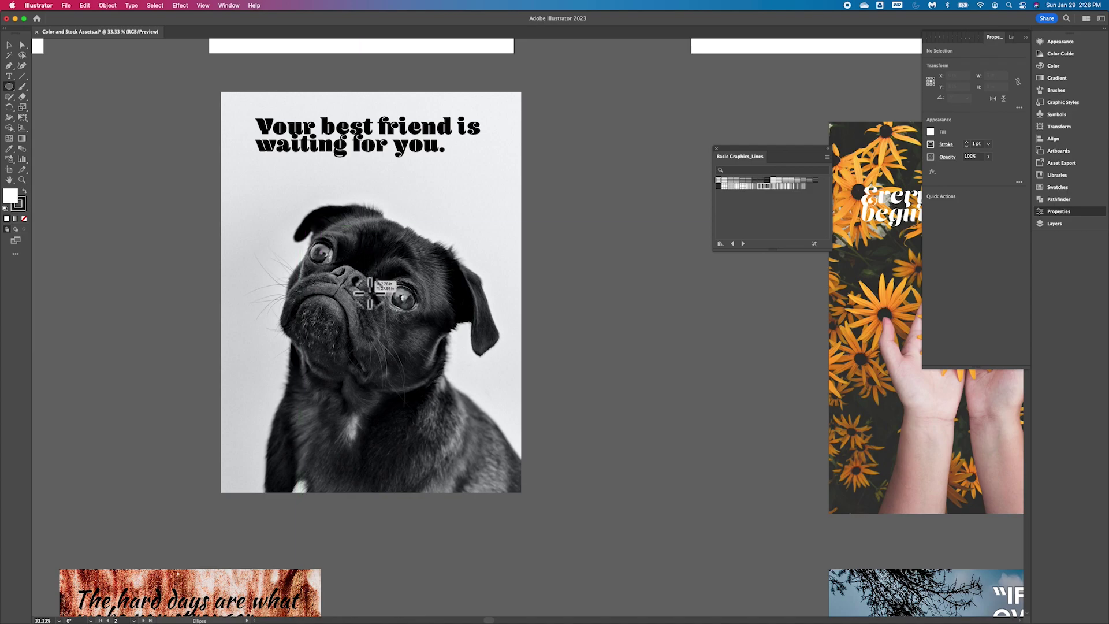
- Draw a circle over the pug's face and clip the photo inside it with Cmd+7
mouse_move(370, 294)
mouse_down()
mouse_move(446, 414)
mouse_move(466, 425)
mouse_move(494, 417)
mouse_up()
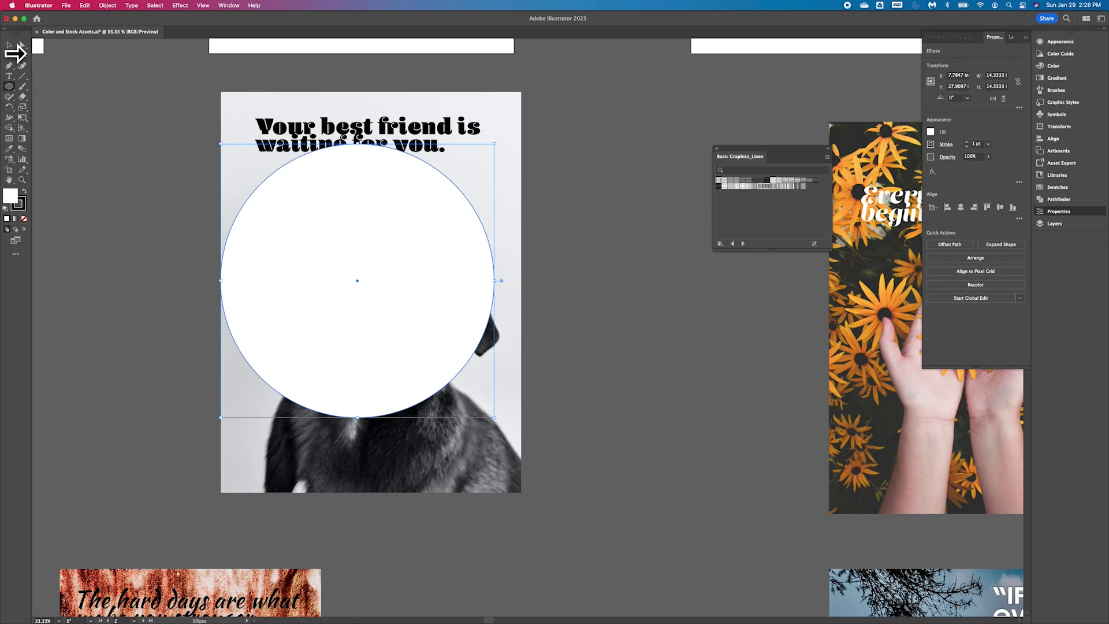
click(9, 45)
drag(320, 230, 341, 250)
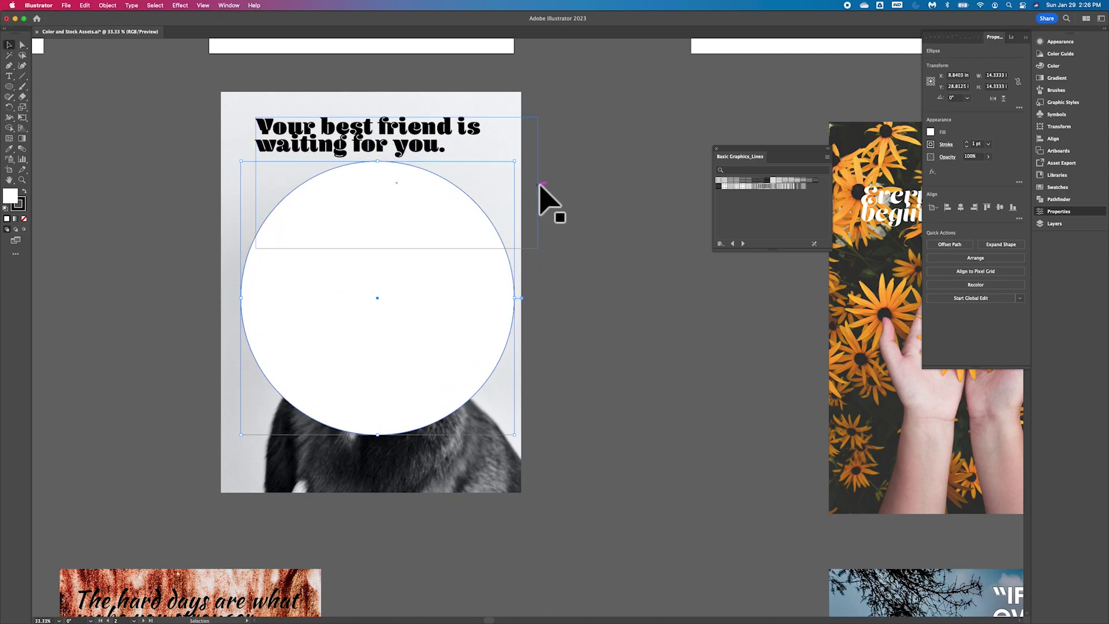
shift+click(519, 95)
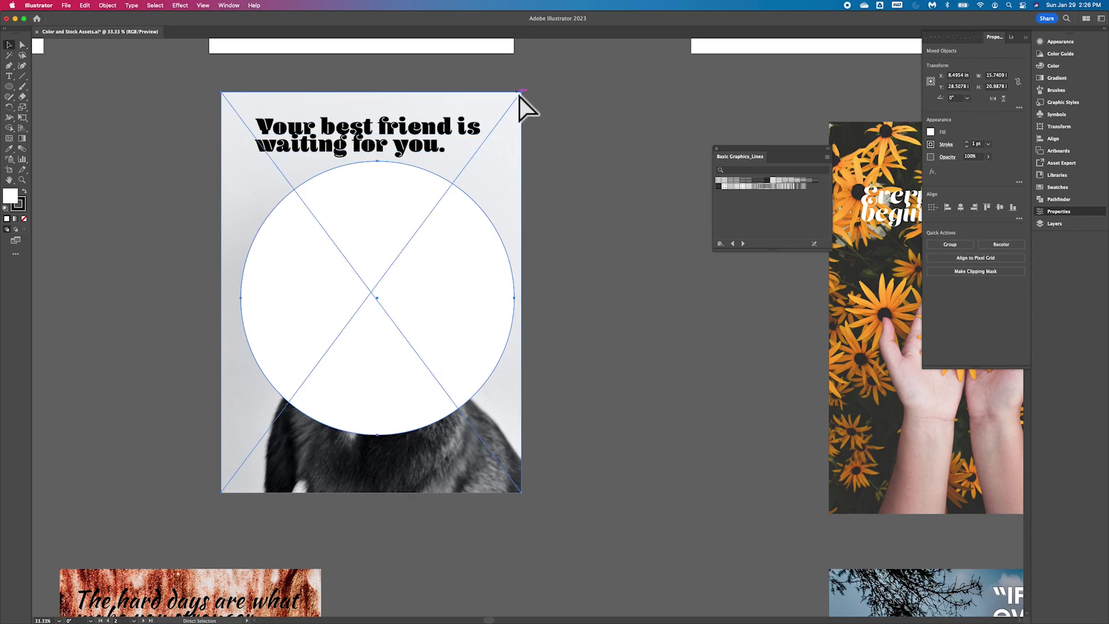
key(super+7)
- Move the headline up-right and place the masked pug, scaled to half, on the masking artboard
scroll(391, 297, up, 3)
scroll(391, 297, left, 1)
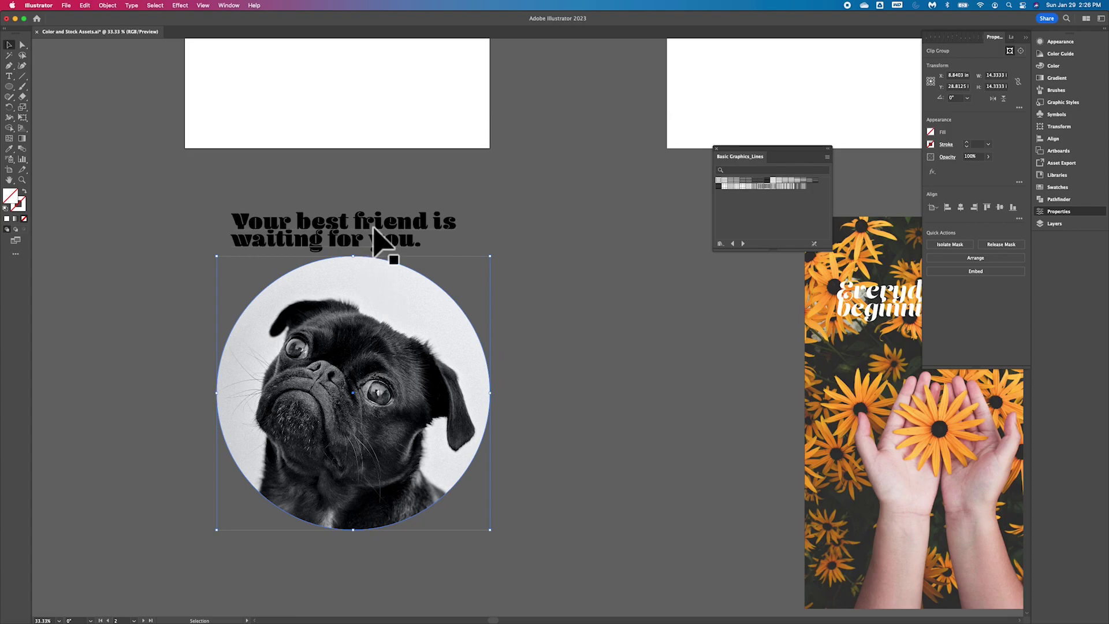
scroll(377, 240, up, 3)
drag(352, 360, 587, 214)
drag(342, 478, 347, 164)
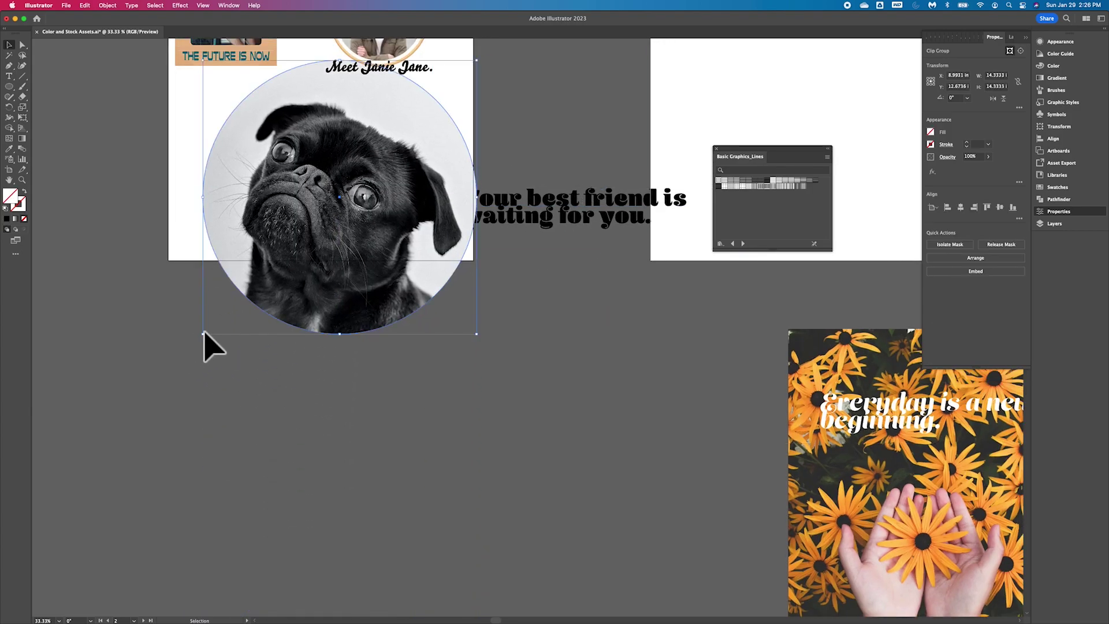
drag(217, 347, 354, 184)
scroll(349, 182, up, 3)
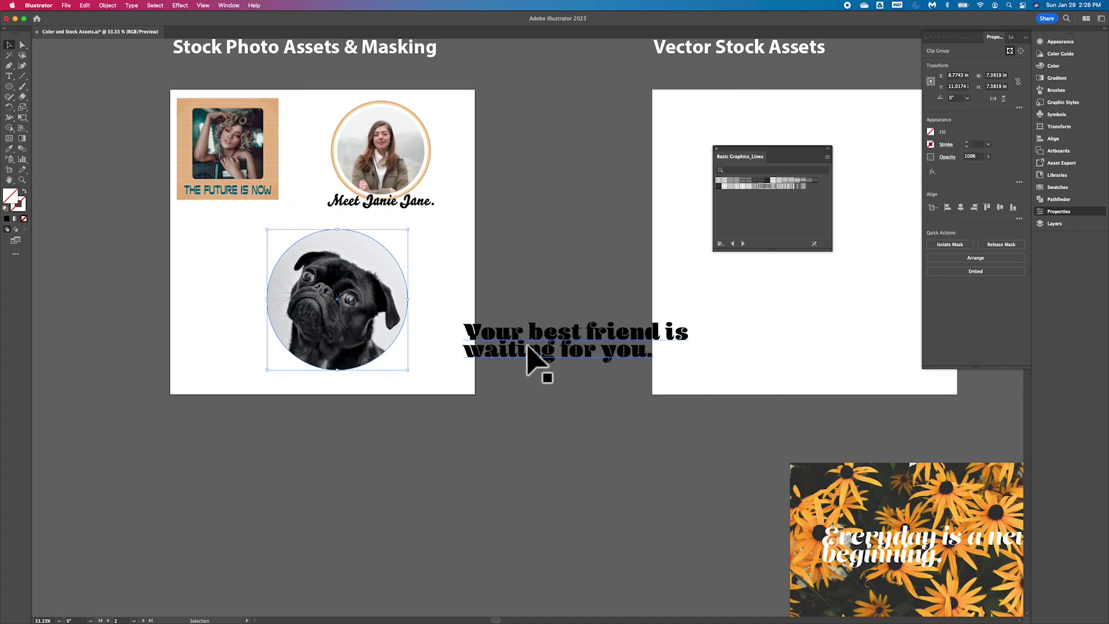
- Move the headline onto the masking artboard, then place it and the pug <Clip Group> in the Artboard two layer
drag(537, 362, 305, 377)
click(1062, 223)
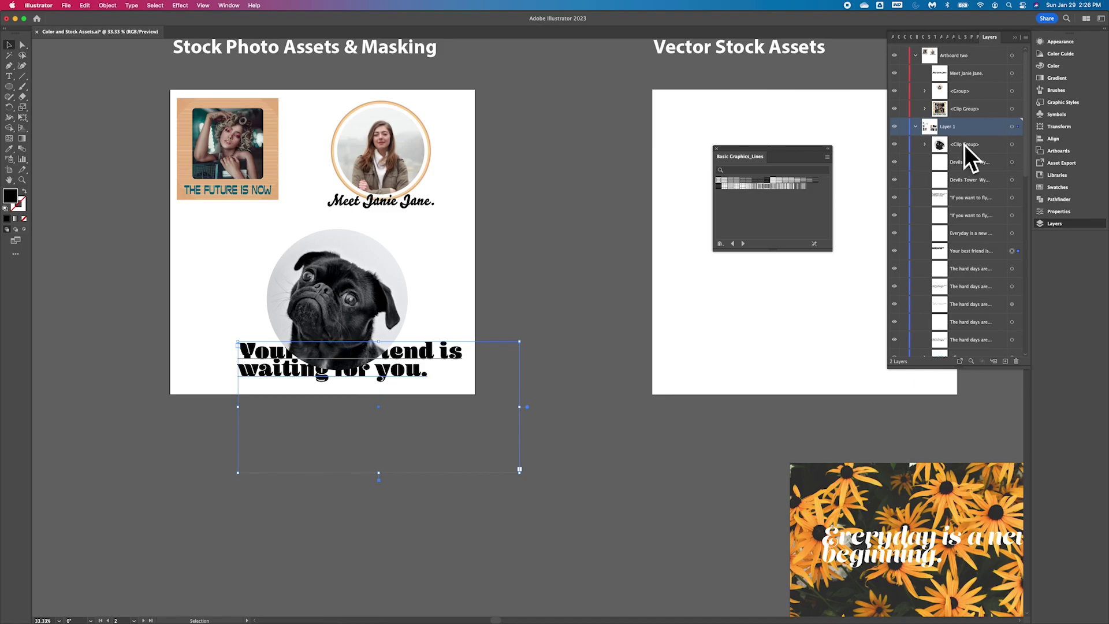
click(967, 147)
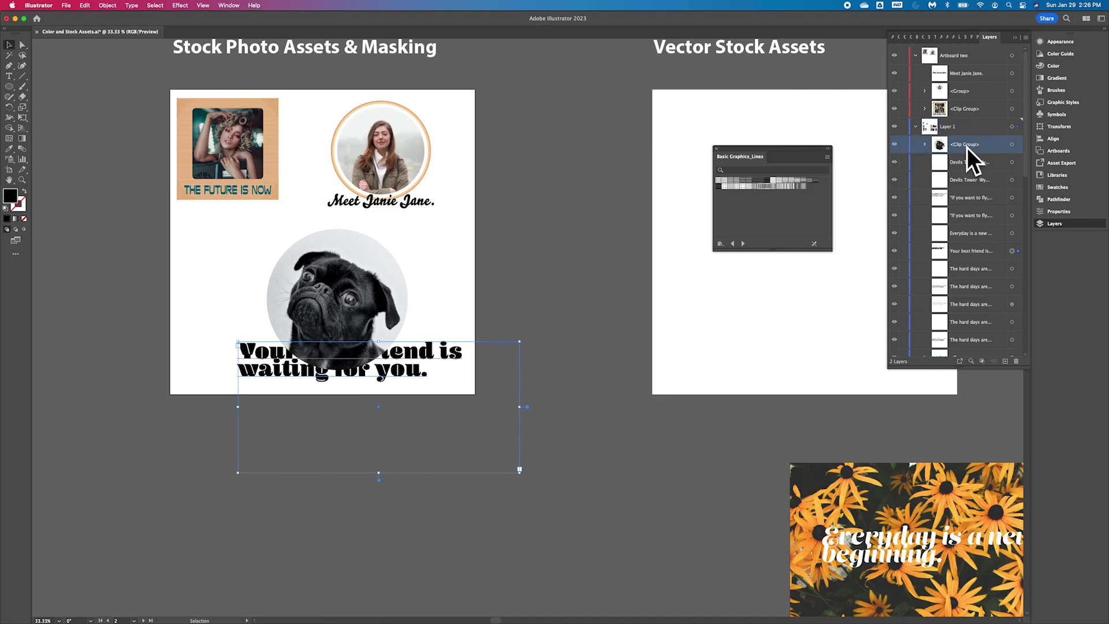
drag(983, 253, 1002, 81)
click(974, 163)
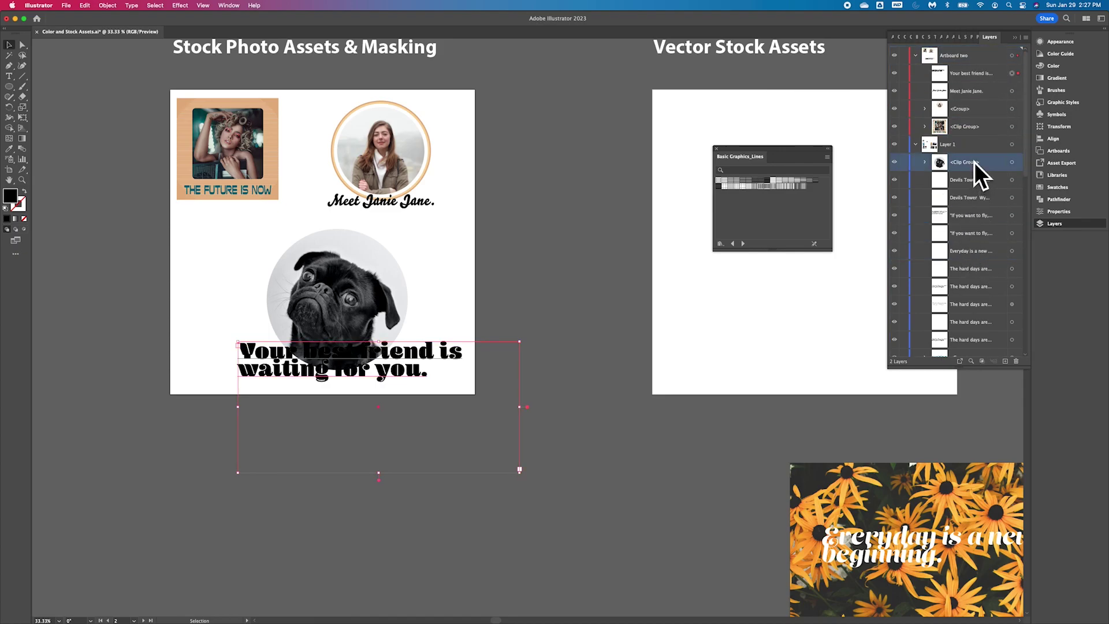
drag(974, 165, 976, 87)
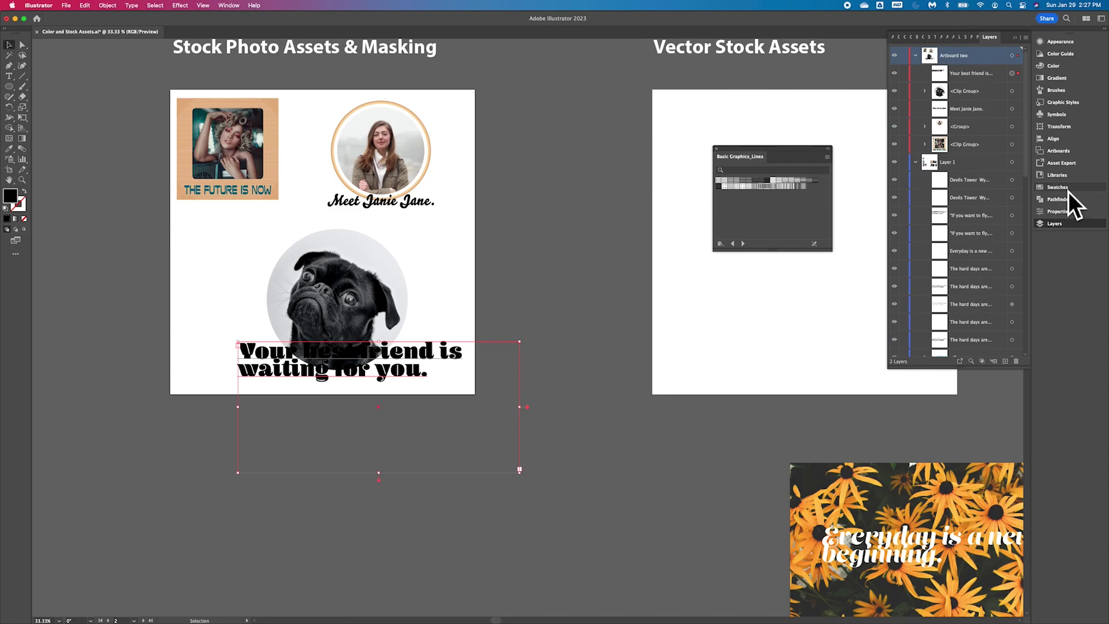
- Shift the masked pug up and left, with the headline just beneath it
scroll(445, 278, down, 1)
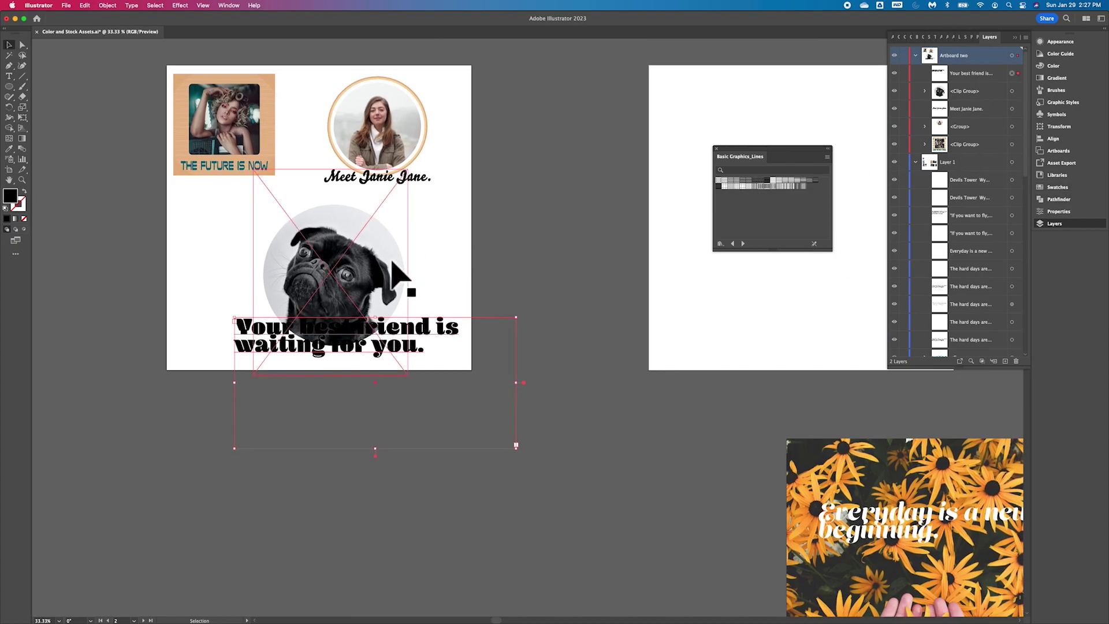
drag(357, 258, 279, 245)
drag(354, 335, 316, 318)
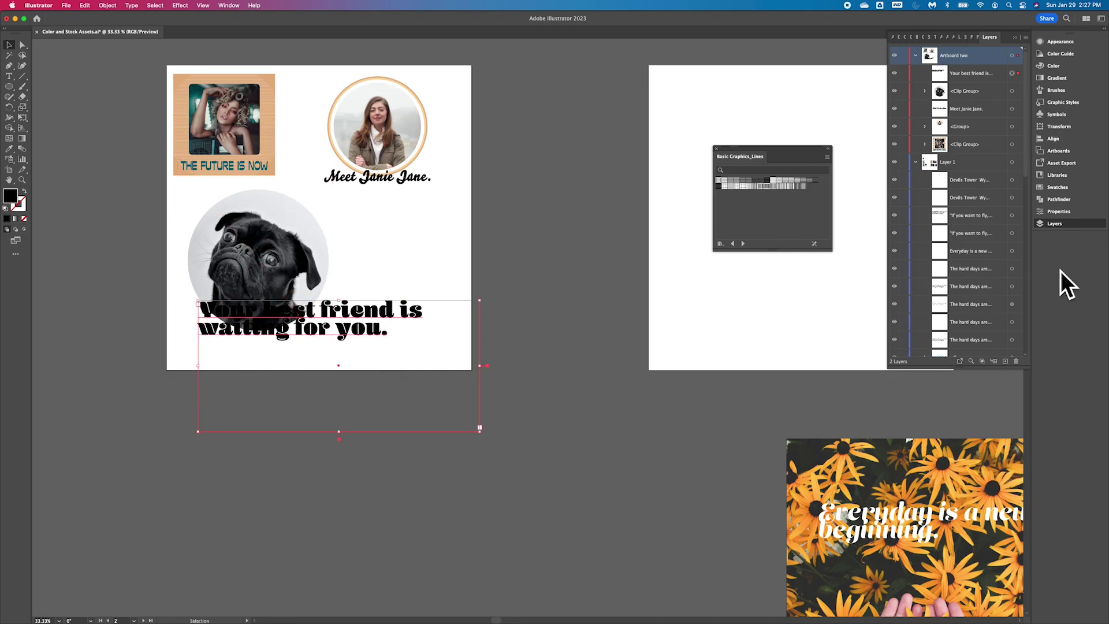
- Fill the headline with the orange swatch, then nudge it slightly to the right
click(1062, 213)
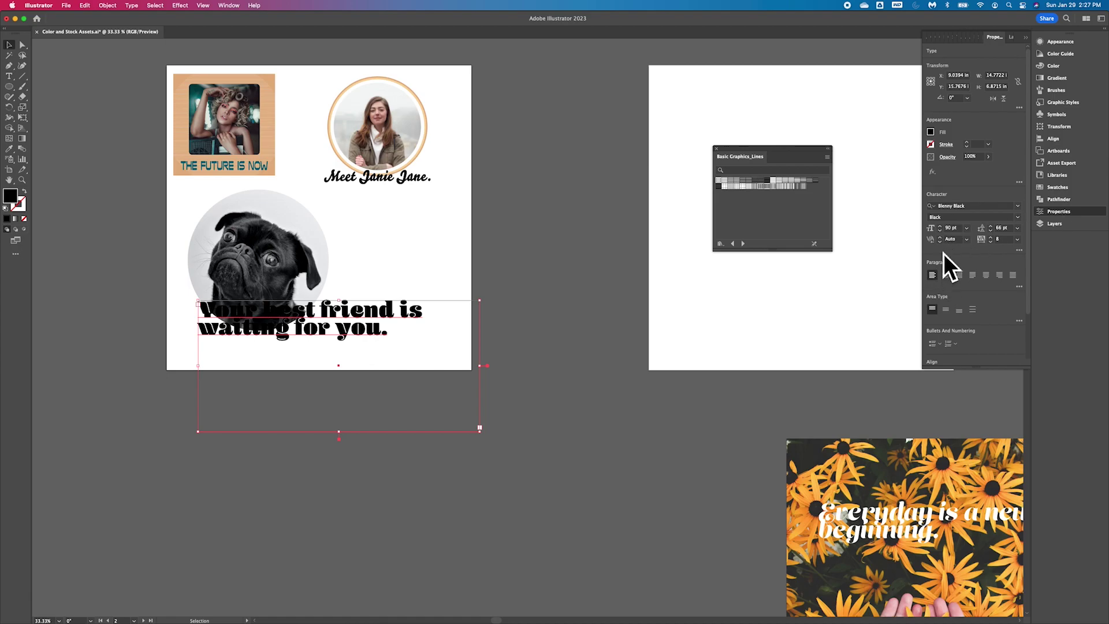
click(934, 134)
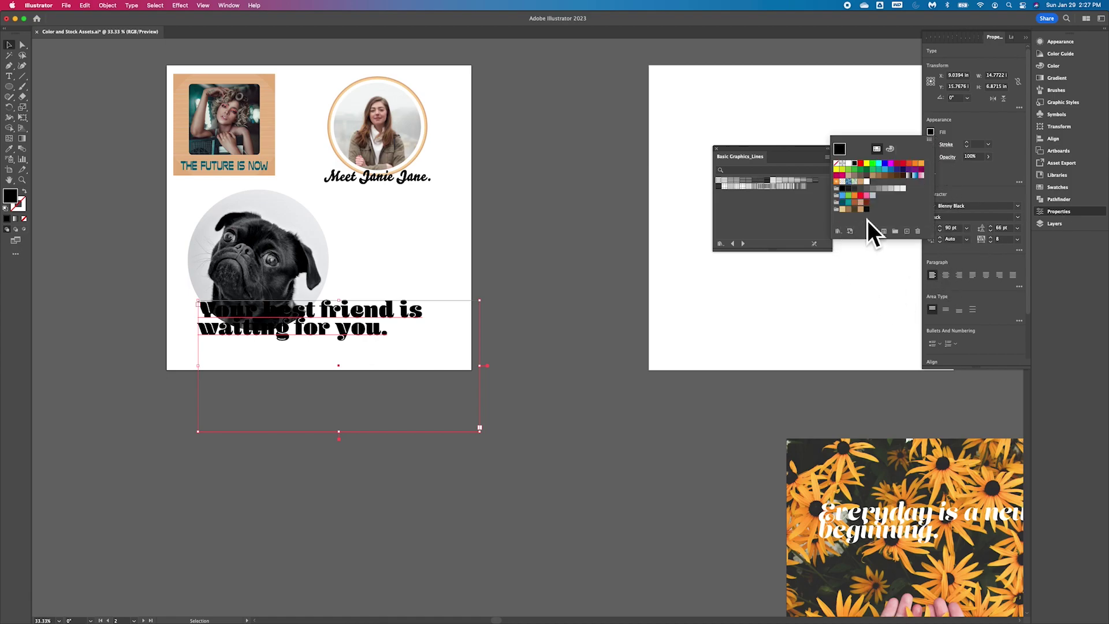
click(855, 197)
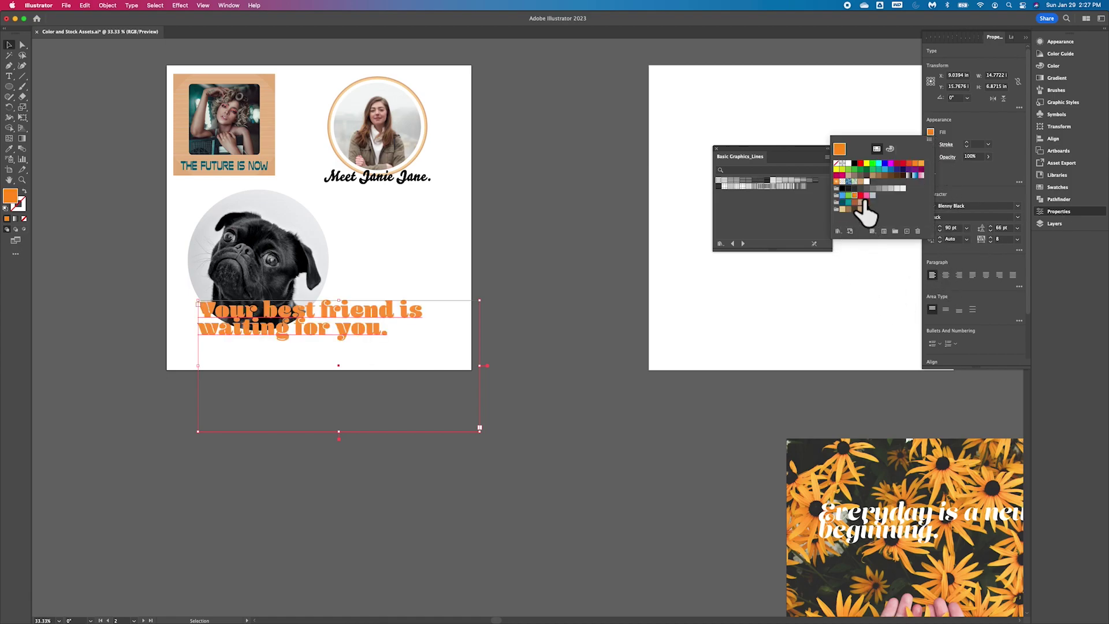
click(364, 311)
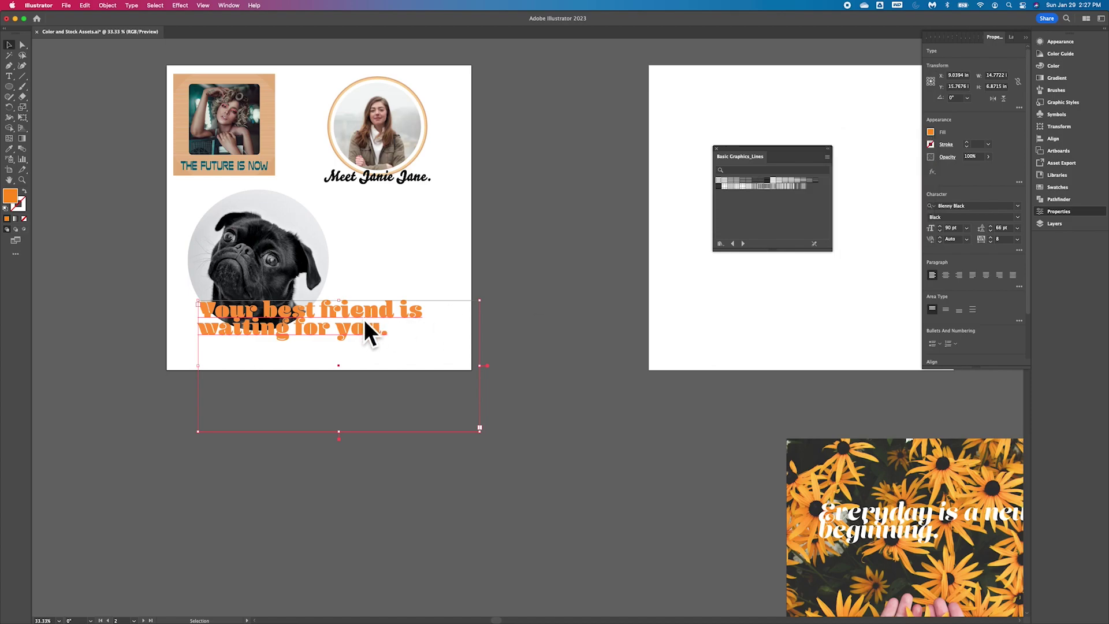
click(409, 280)
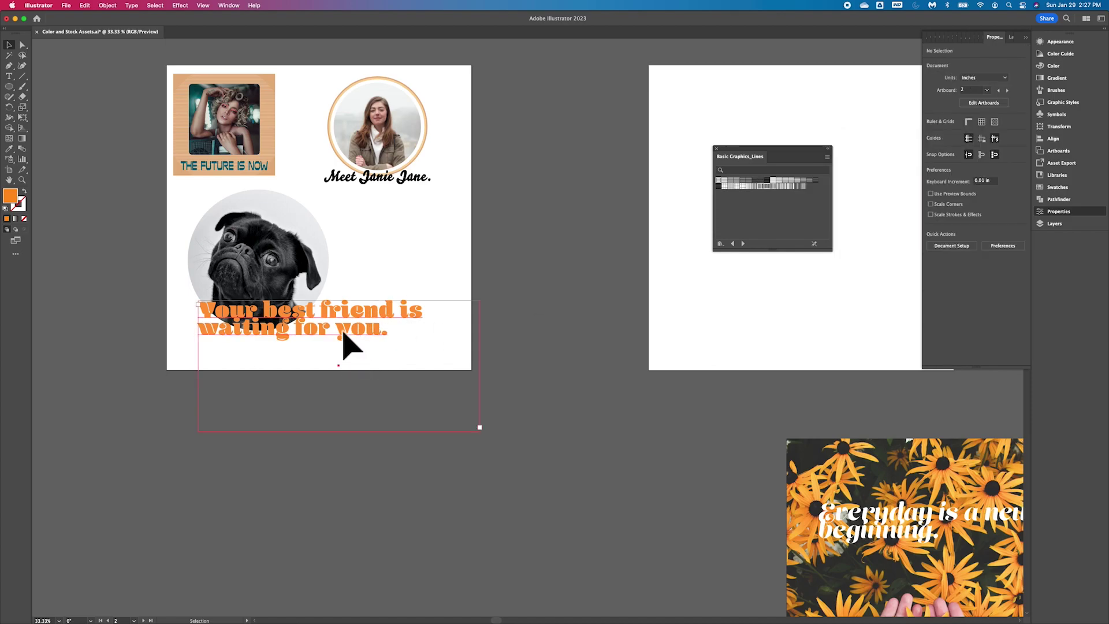
mouse_move(344, 334)
mouse_down()
mouse_move(347, 348)
mouse_move(355, 280)
mouse_move(371, 302)
mouse_move(356, 356)
mouse_move(349, 330)
mouse_move(360, 333)
mouse_up()
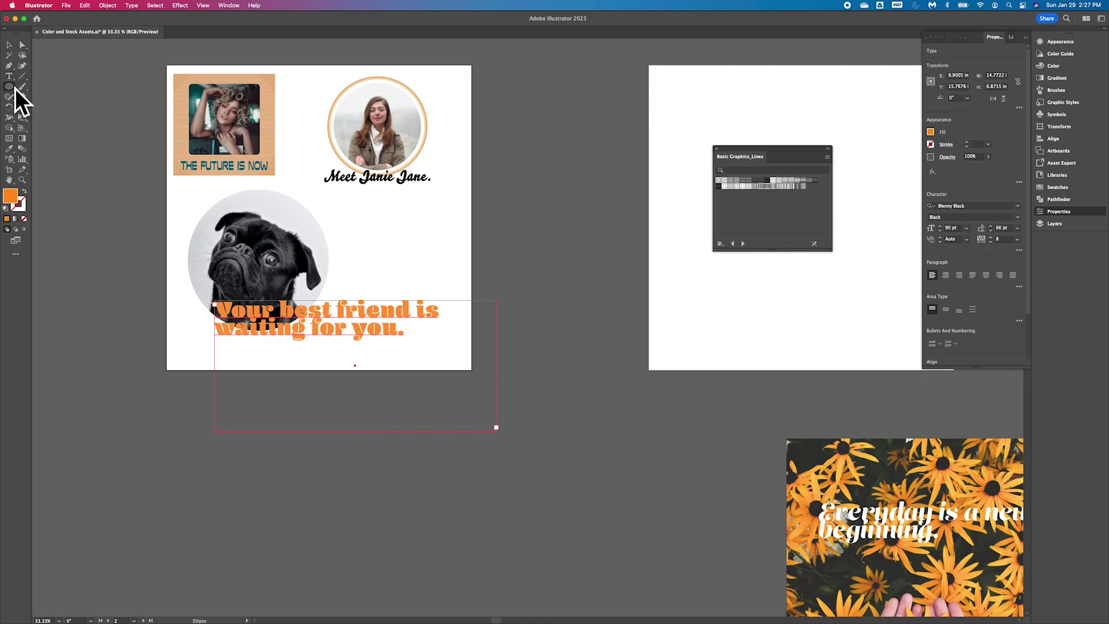
- Draw an orange rectangle, stack it below the pug <Clip Group> in Layers, and slide it left
drag(15, 92, 55, 110)
drag(234, 208, 400, 294)
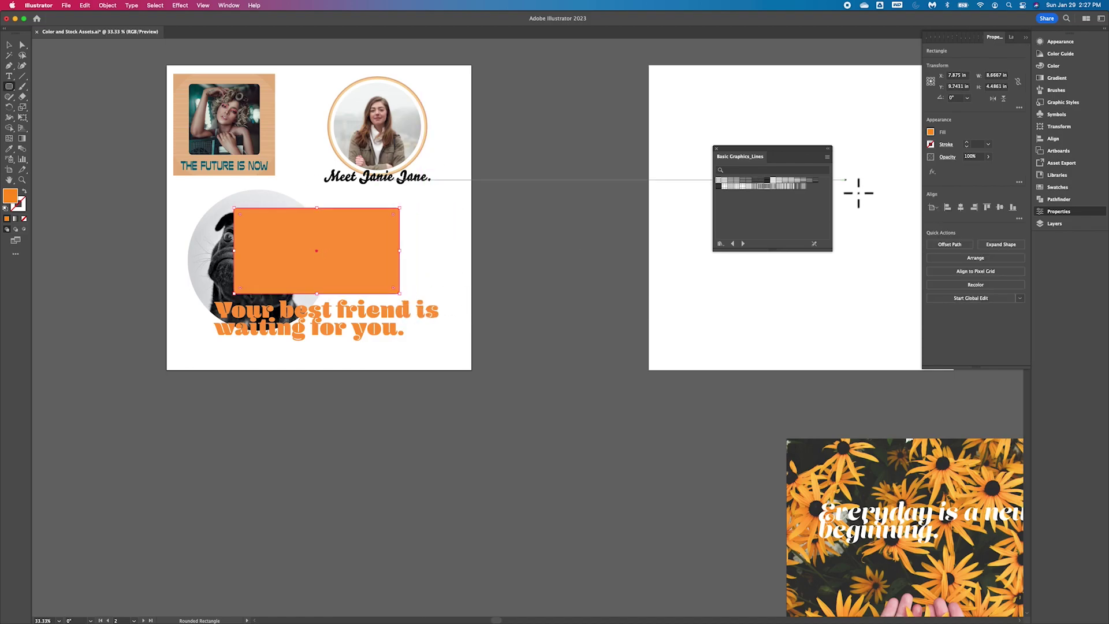
click(1055, 224)
drag(960, 74, 968, 118)
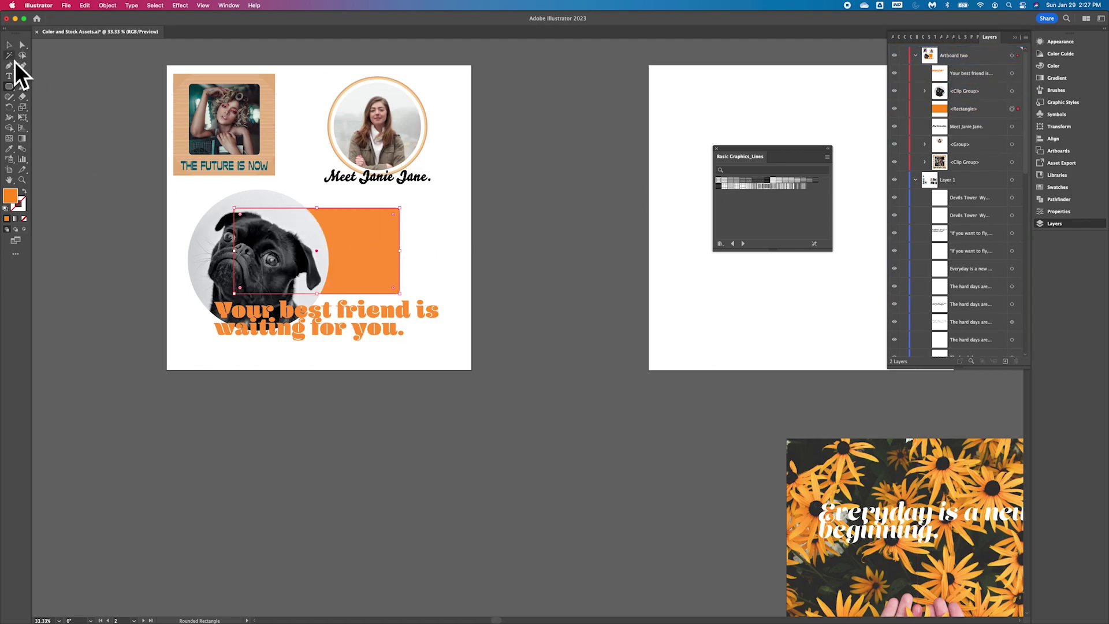
click(9, 46)
drag(361, 255, 317, 240)
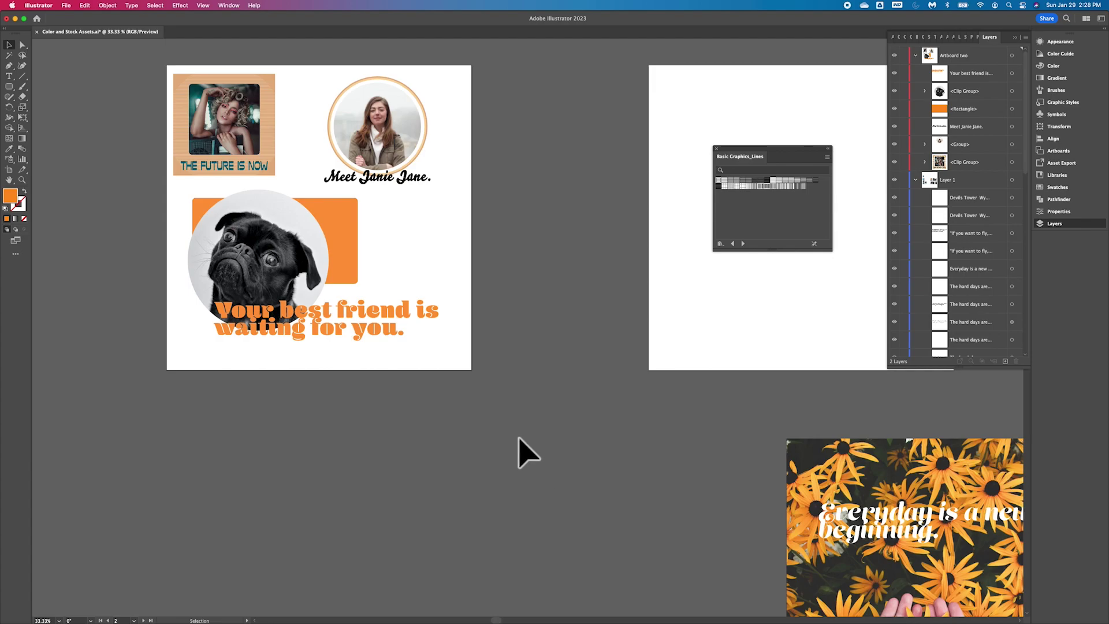
- Save the Color and Stock Assets document with File > Save
click(68, 6)
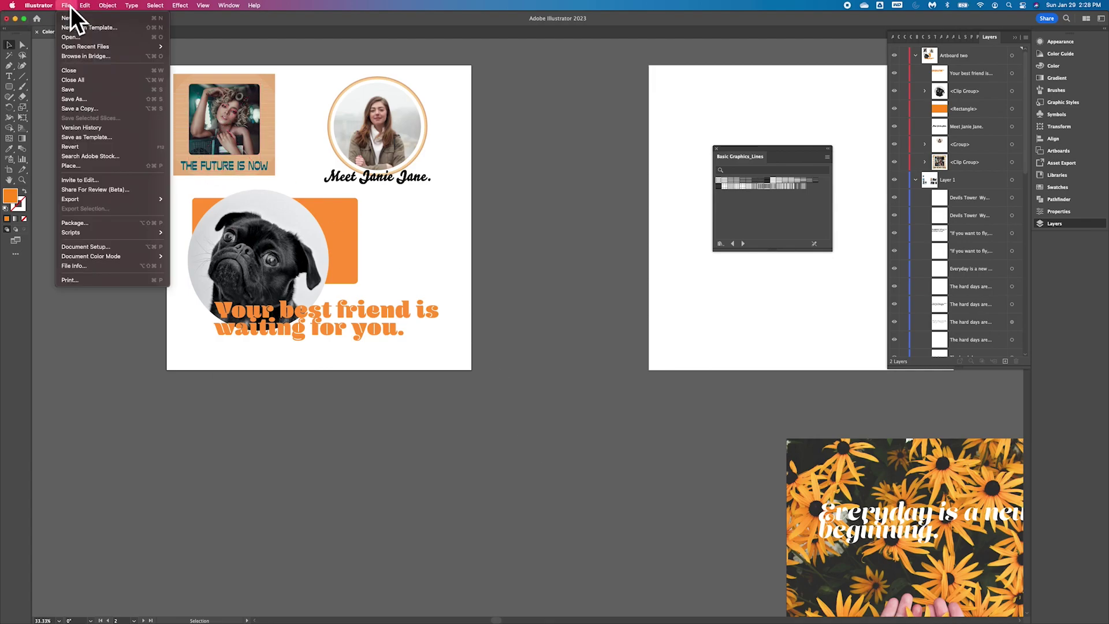
click(84, 91)
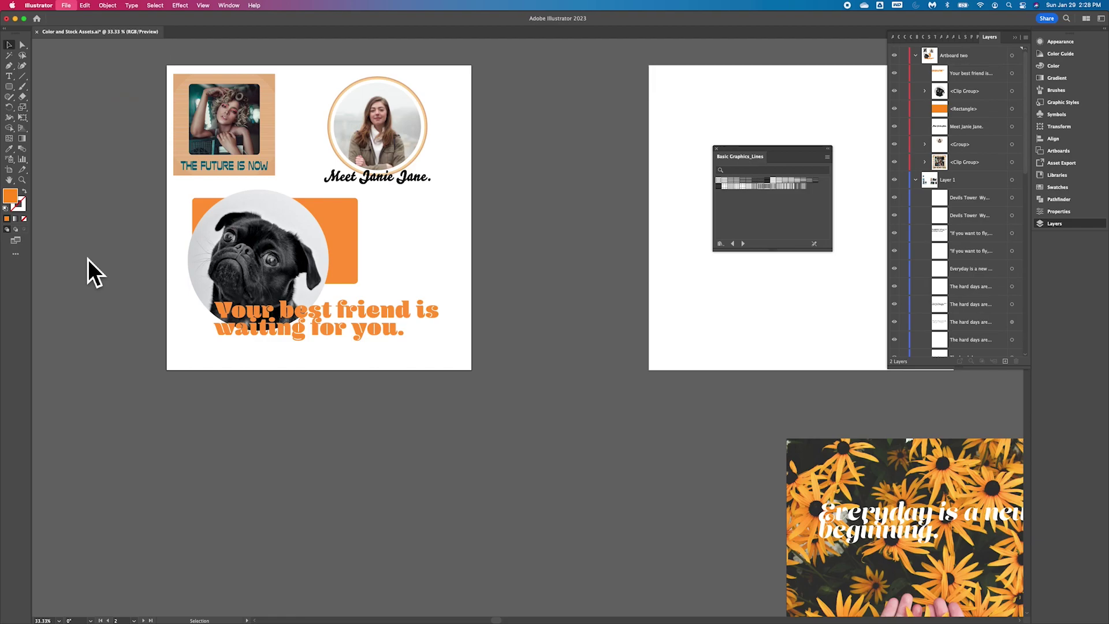